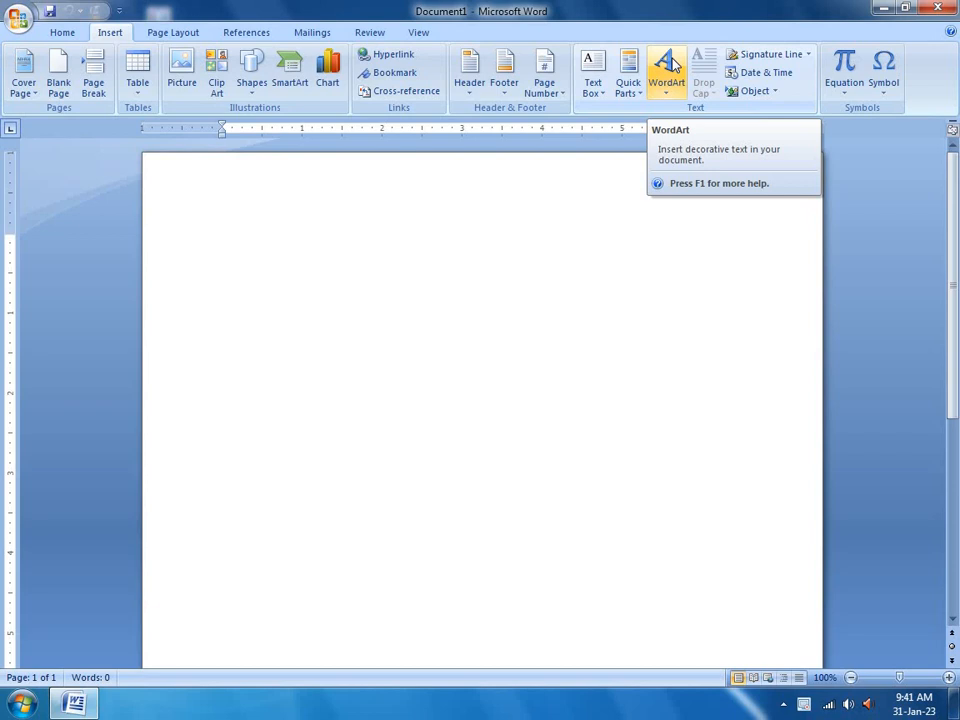
Type three first names, each on its own line
text(san)
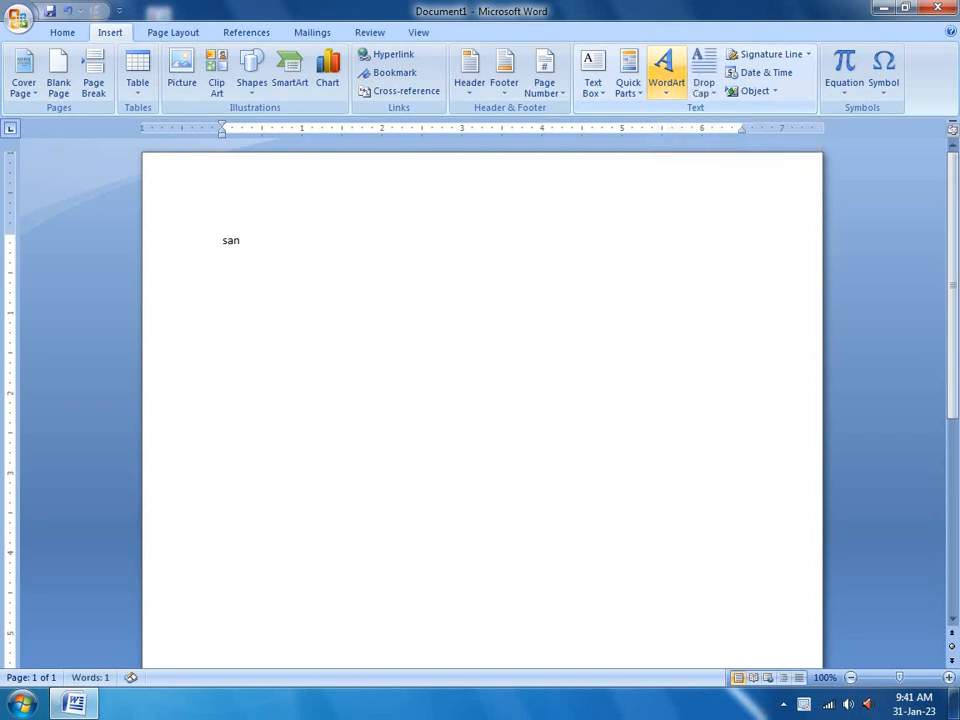
text(tosh)
key(Return)
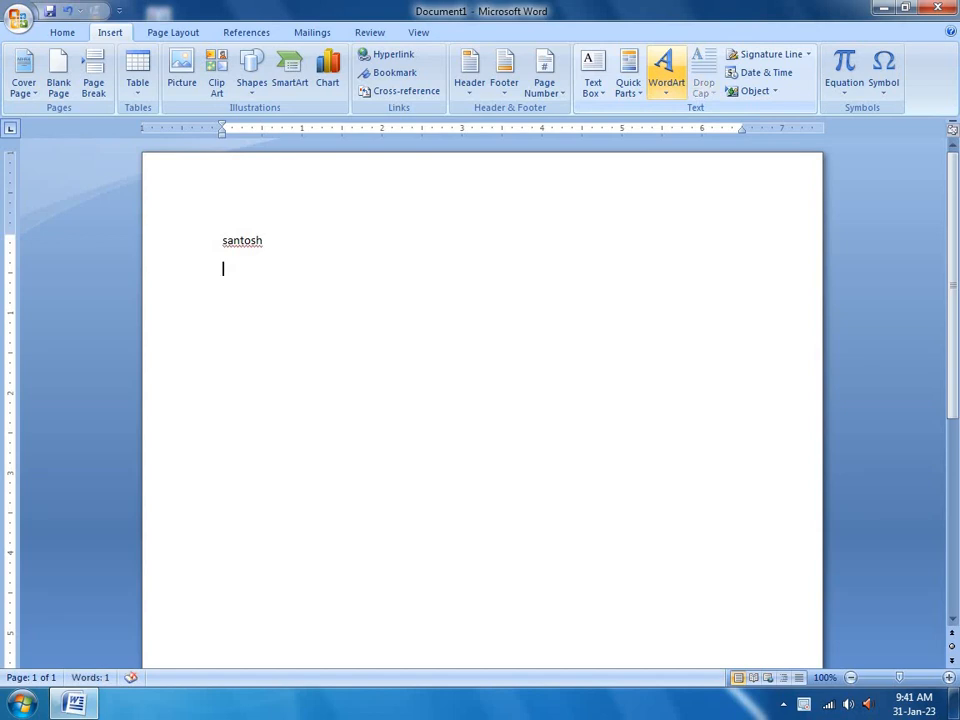
text(aroj)
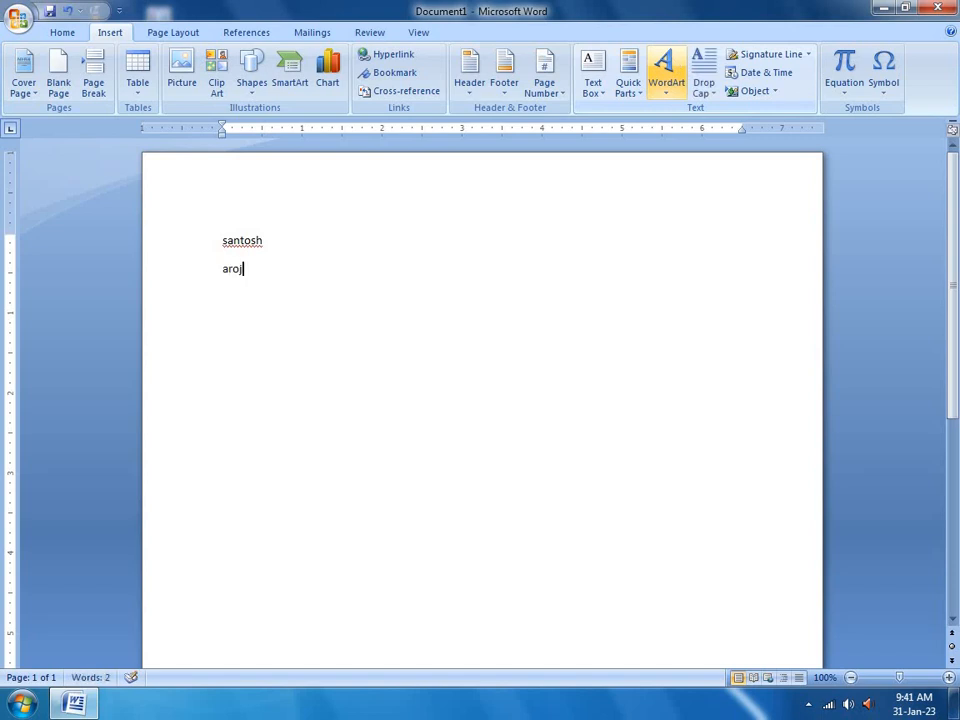
key(Return)
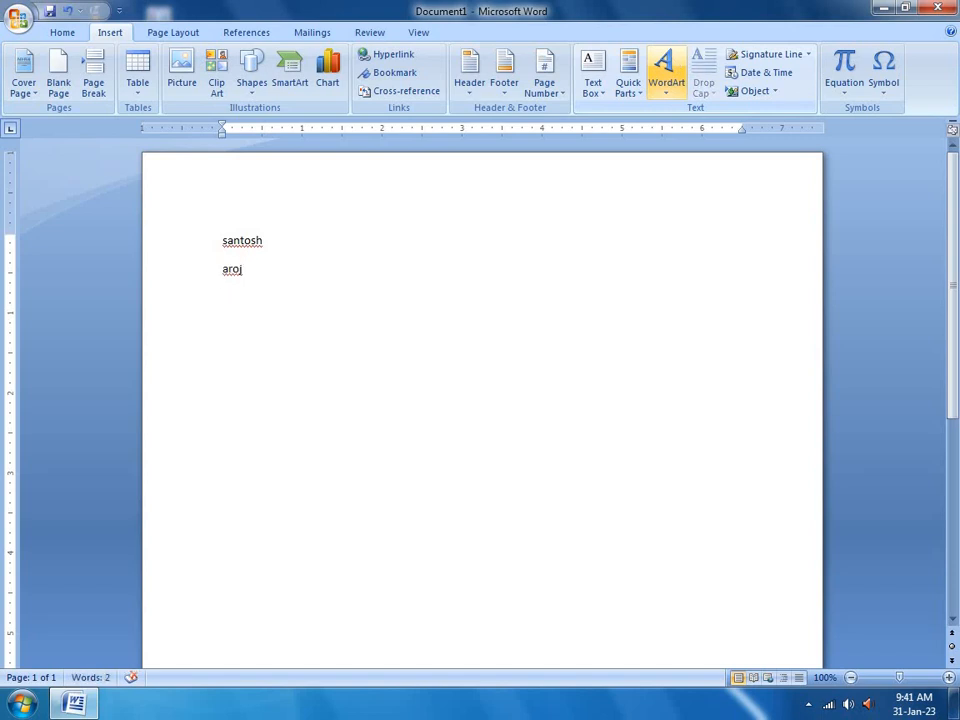
text(anoj)
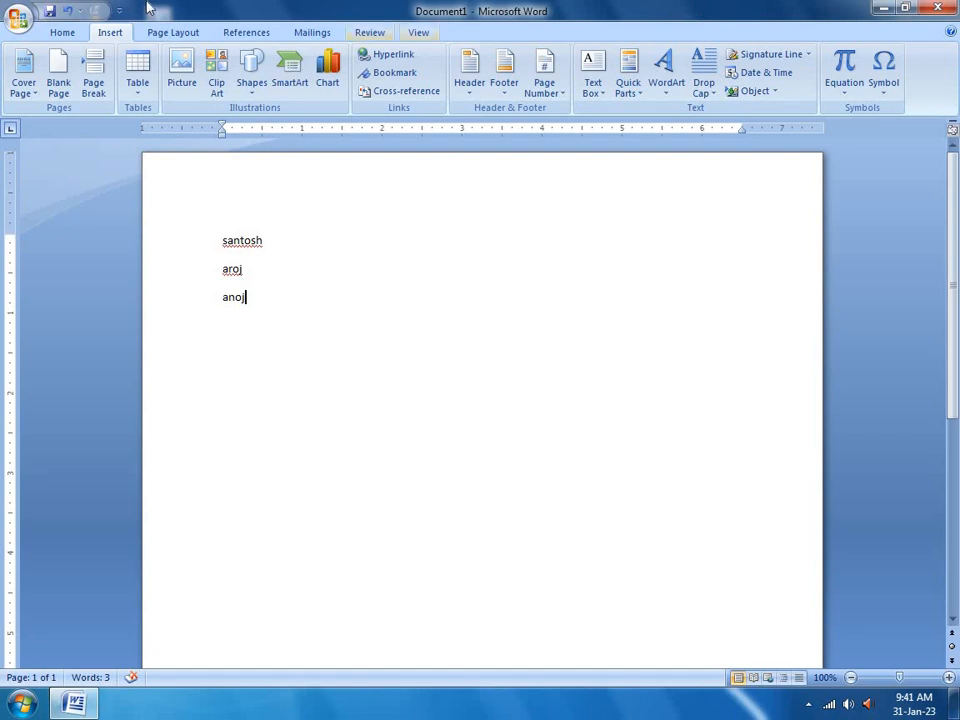
Select the three names and set their font size to 72 pt
drag(201, 246, 210, 304)
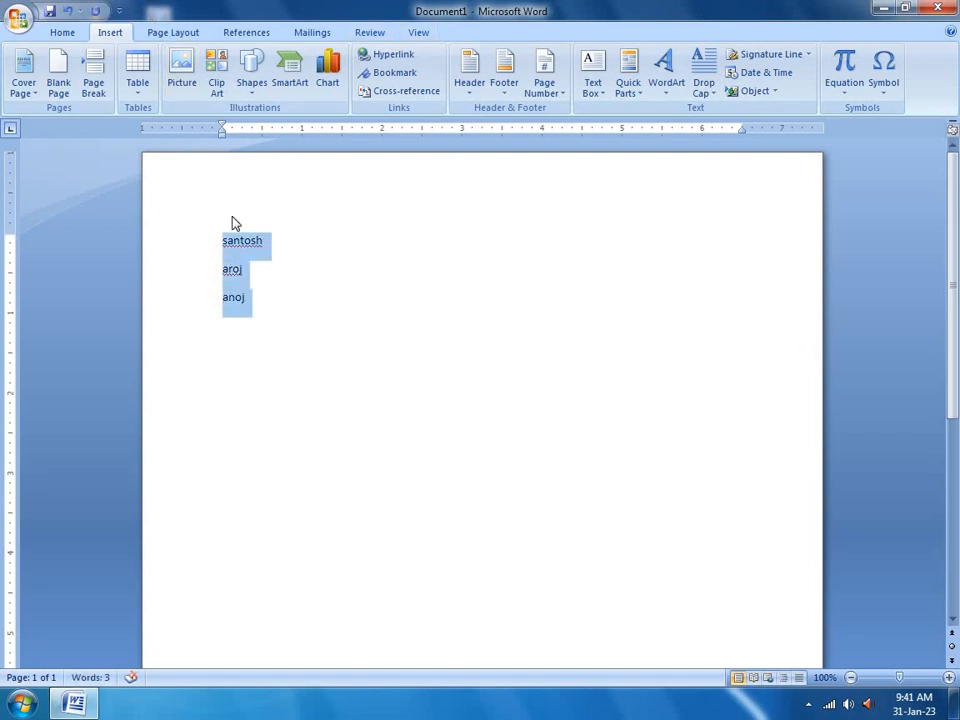
click(63, 33)
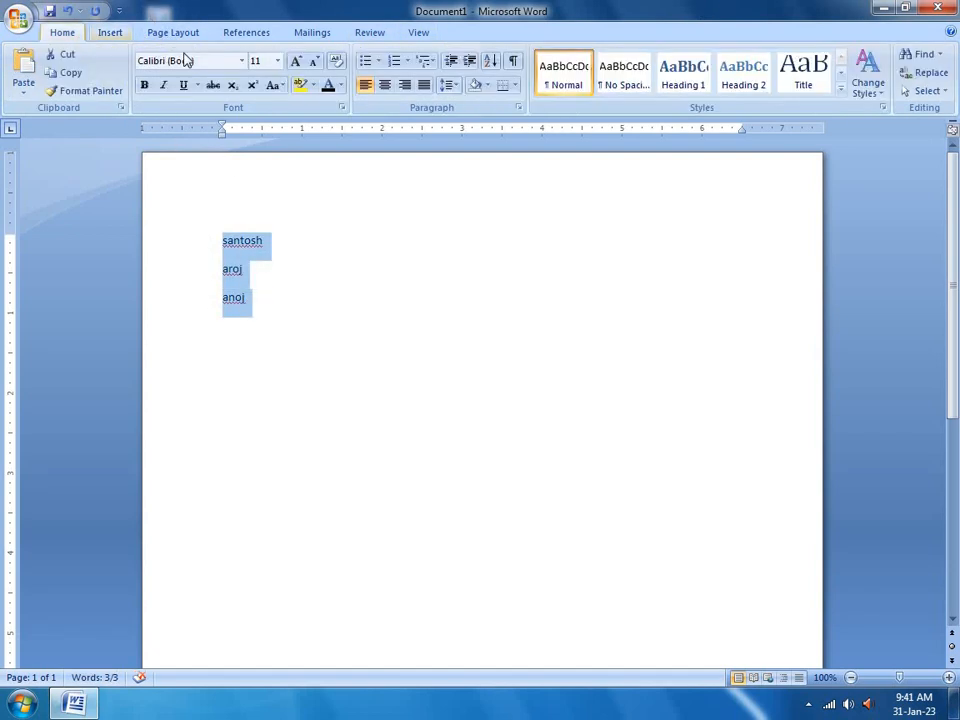
click(277, 61)
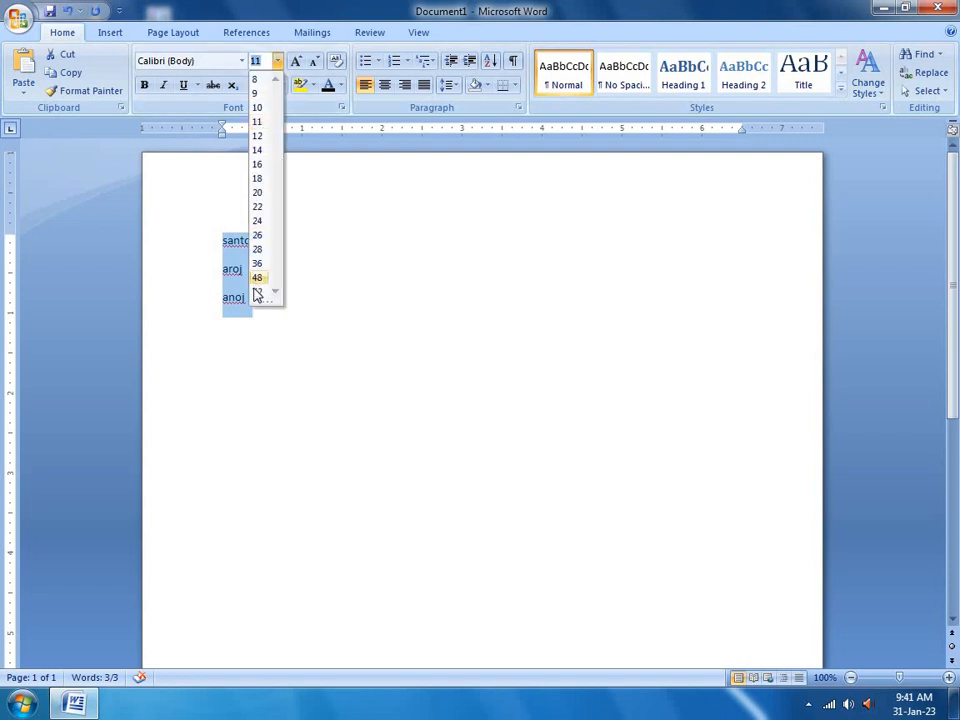
click(257, 292)
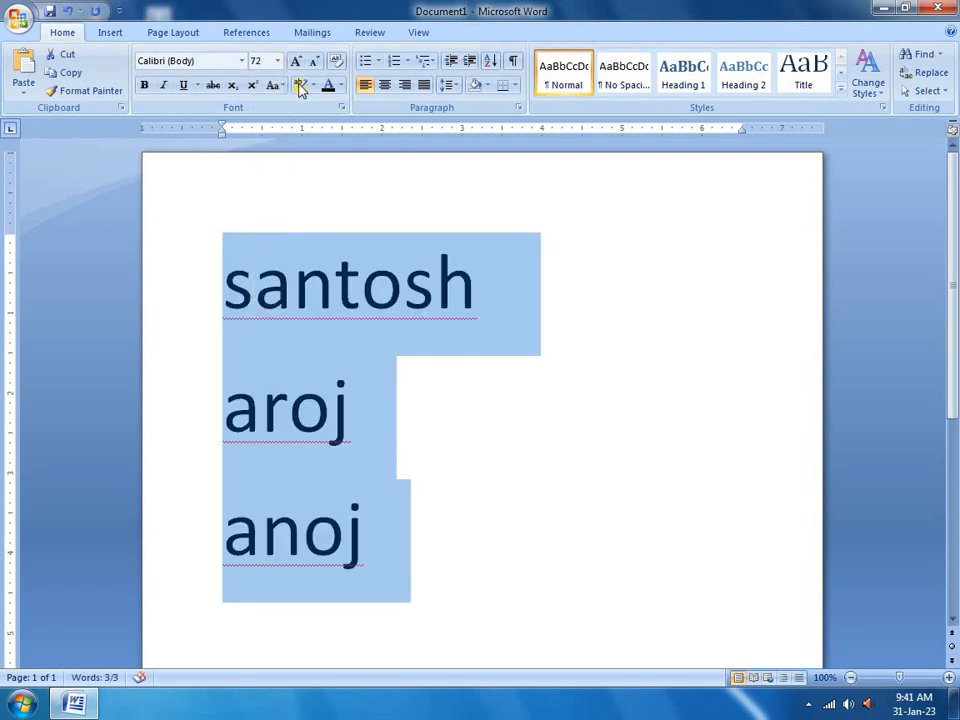
Try right and centre alignment, settle on Justify, then reselect the names
click(404, 85)
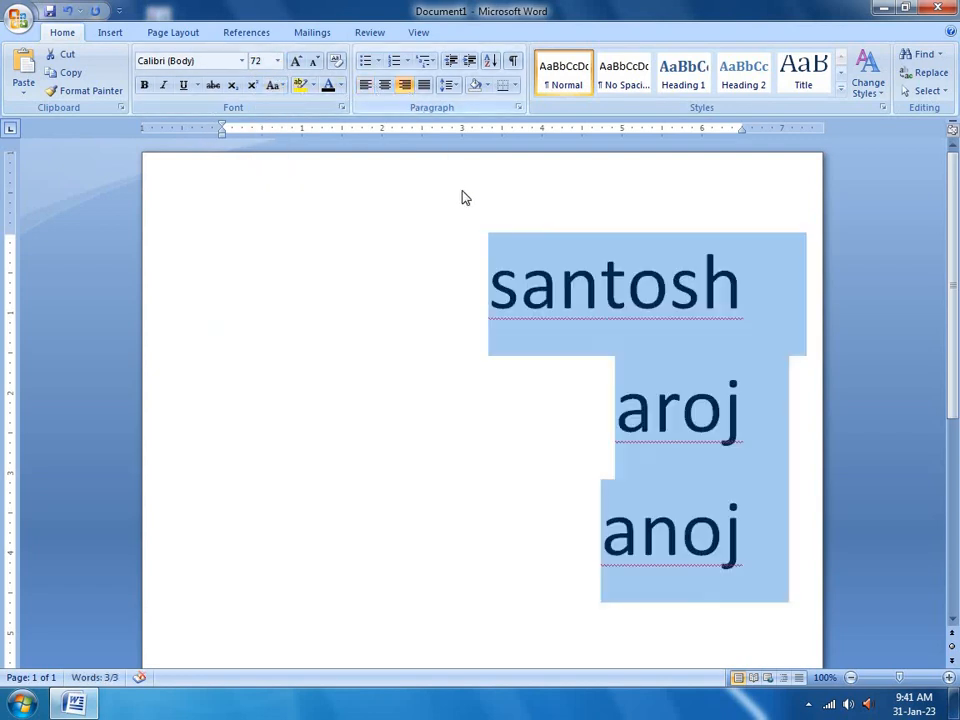
click(385, 86)
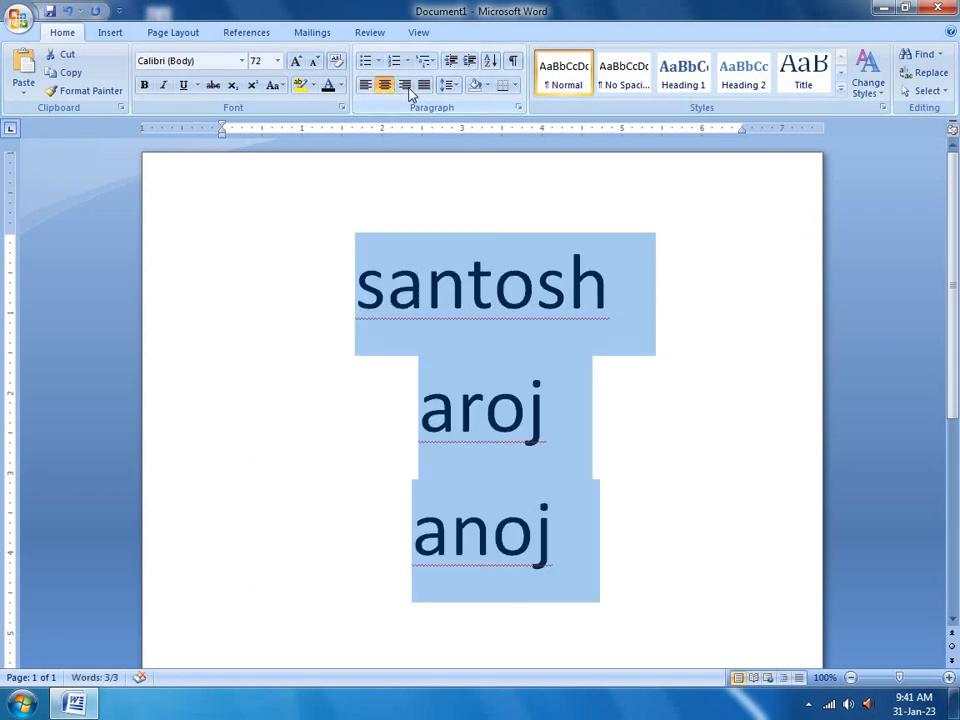
click(408, 88)
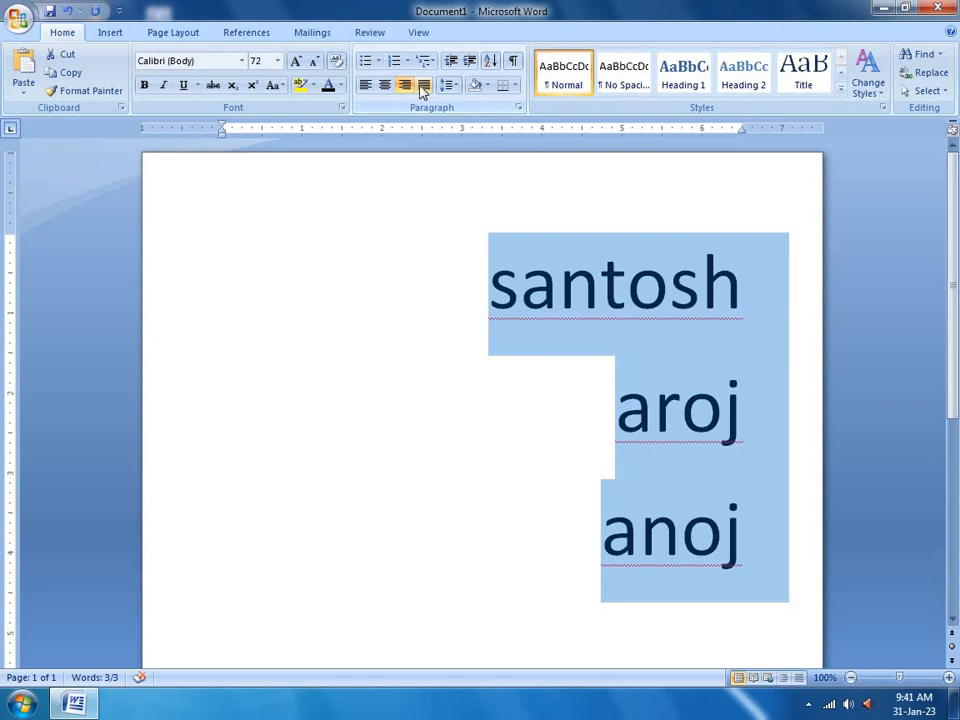
click(424, 86)
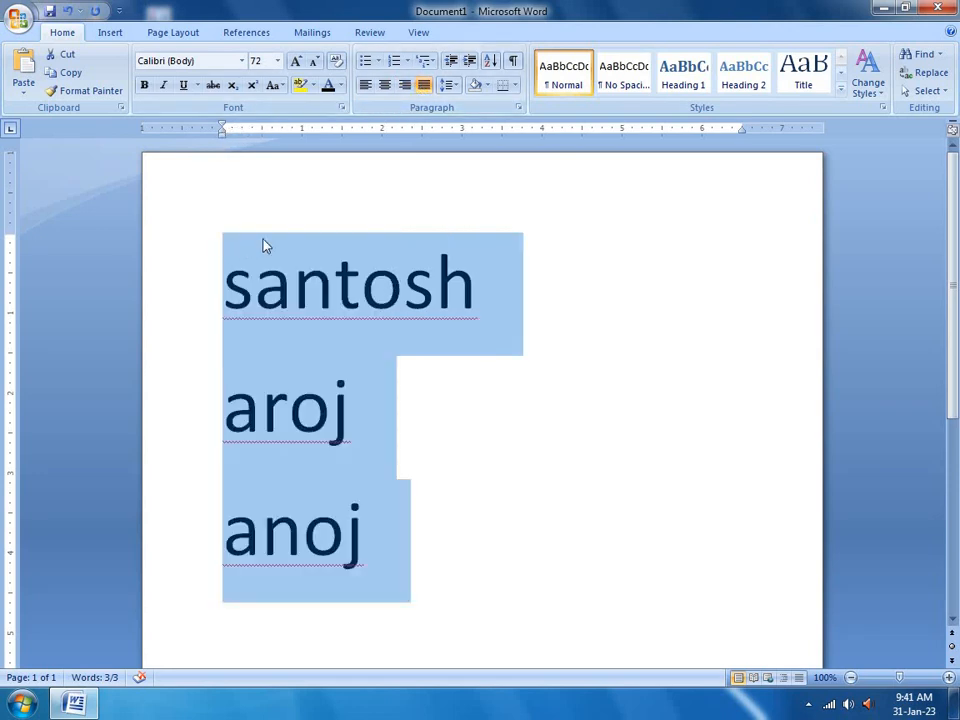
drag(255, 285, 226, 285)
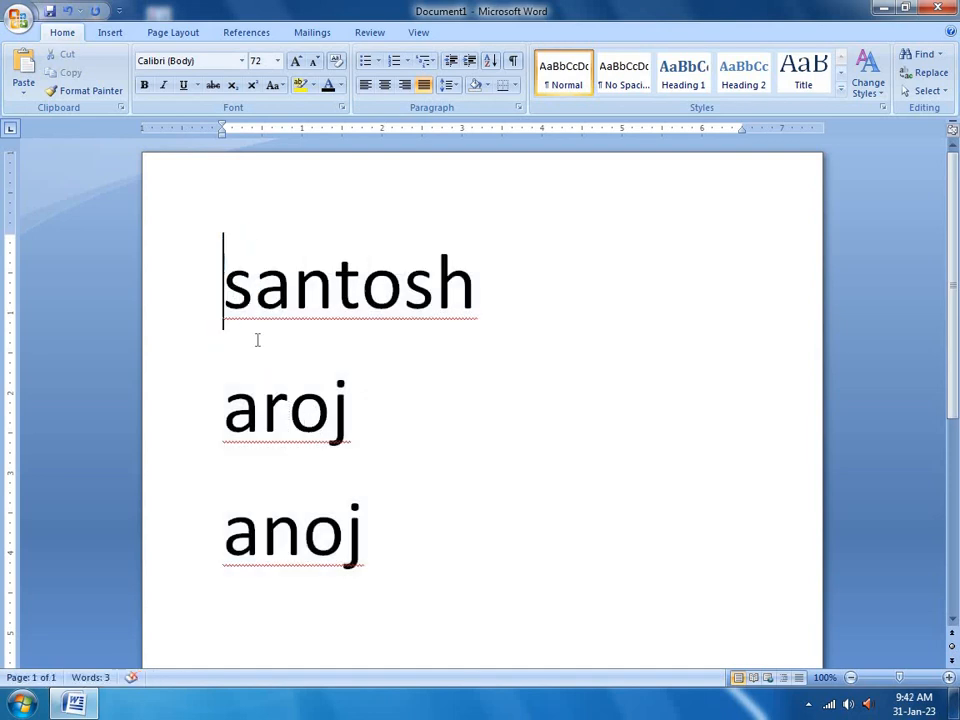
drag(257, 338, 407, 489)
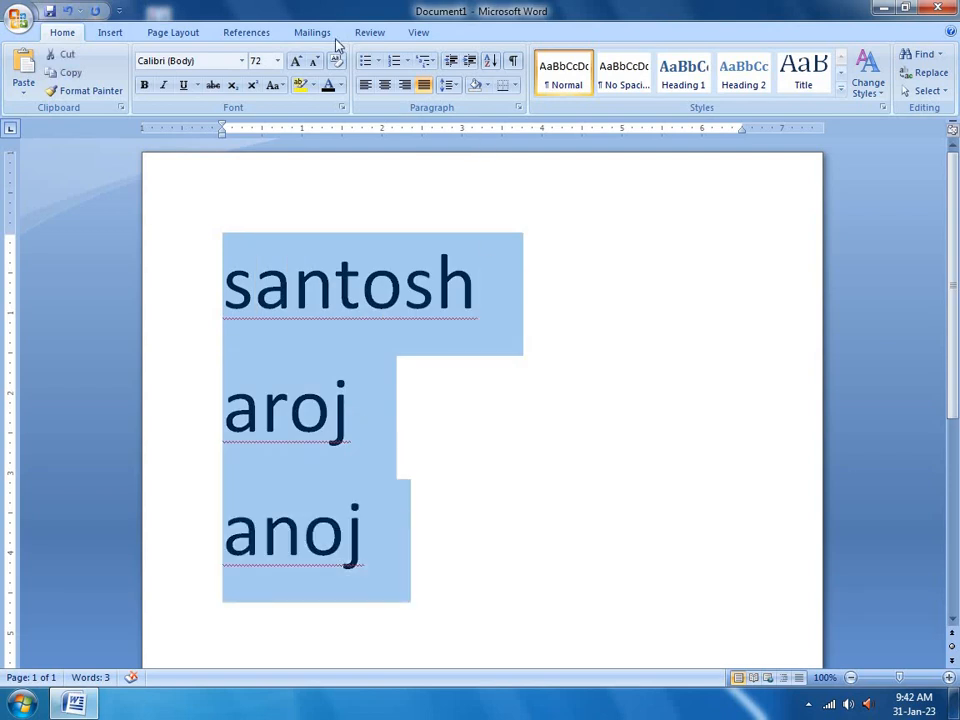
On the Insert tab, glance at the Text Box gallery, then show the Drop Cap choices
click(107, 32)
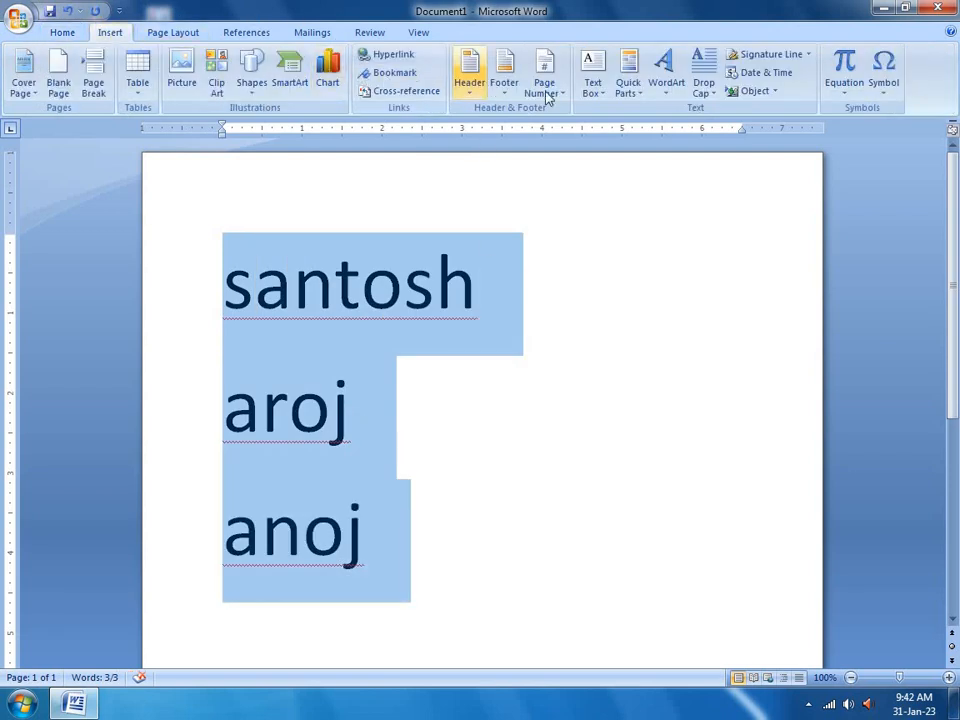
click(601, 92)
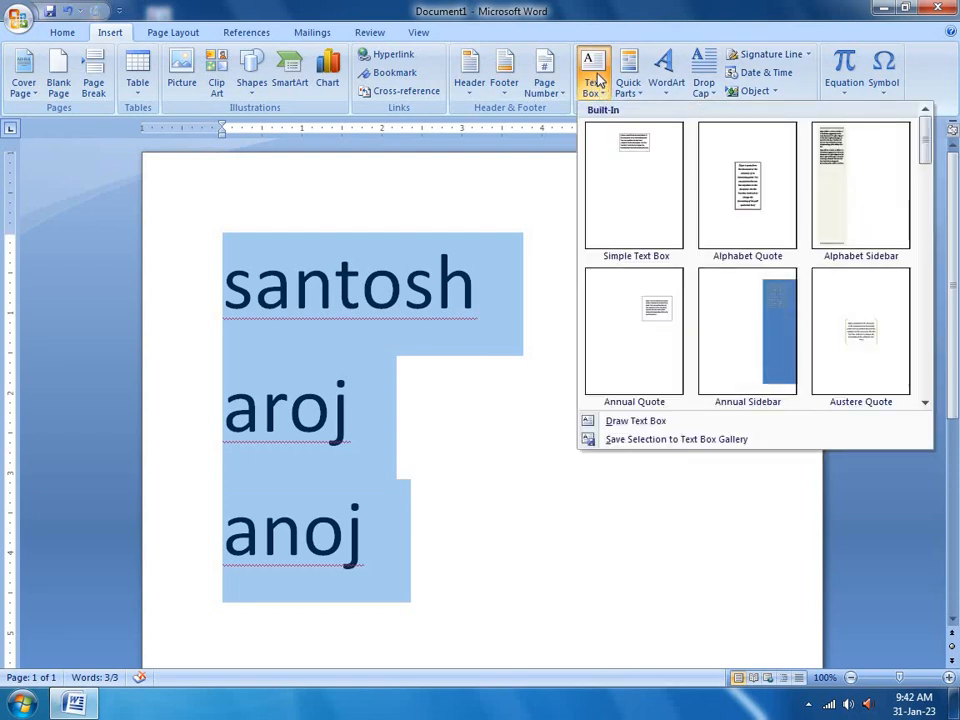
click(596, 70)
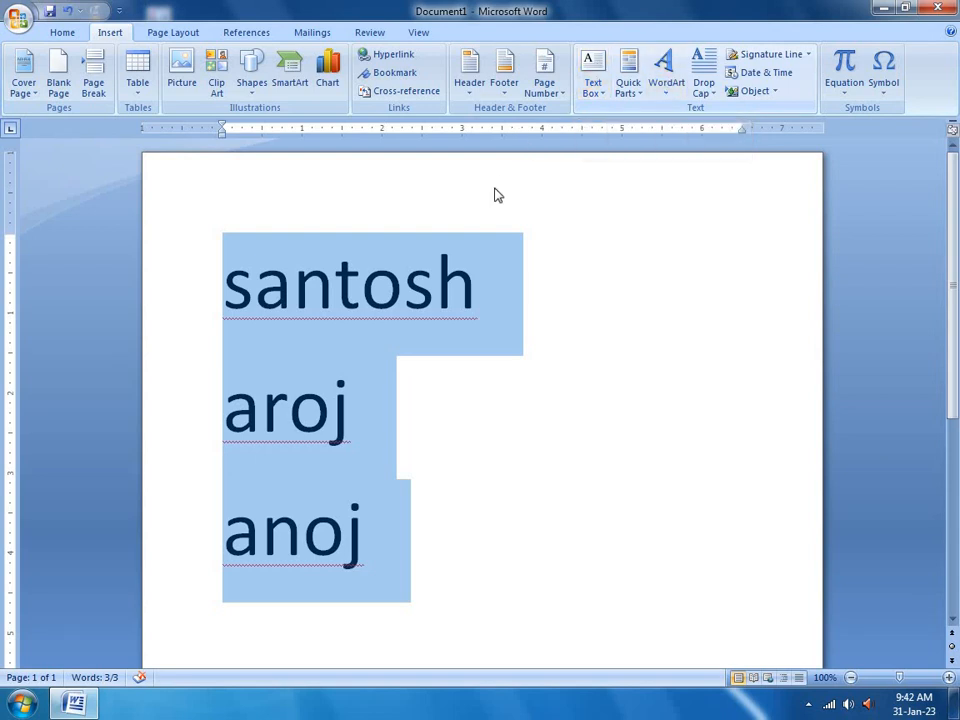
click(704, 88)
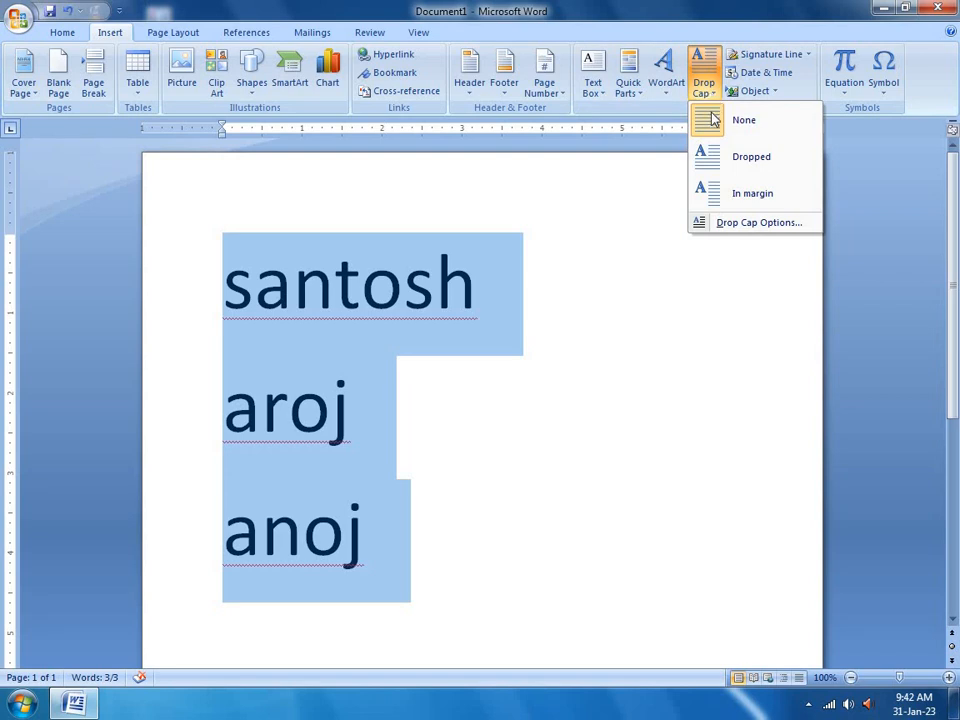
Apply a Dropped capital to the first name's initial S and deselect its frame
click(717, 162)
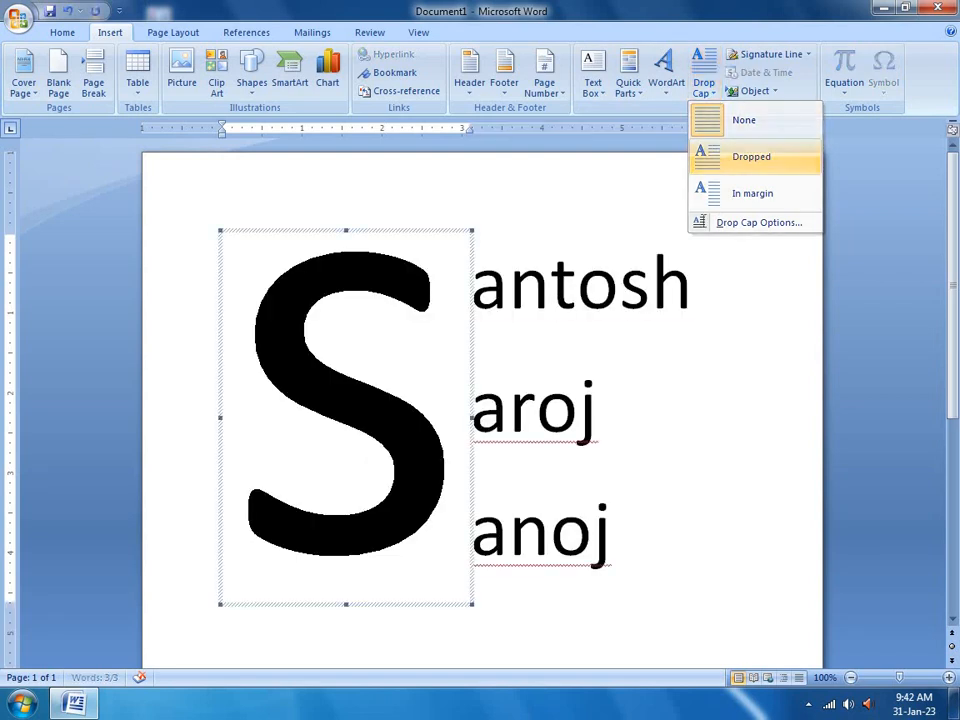
click(677, 349)
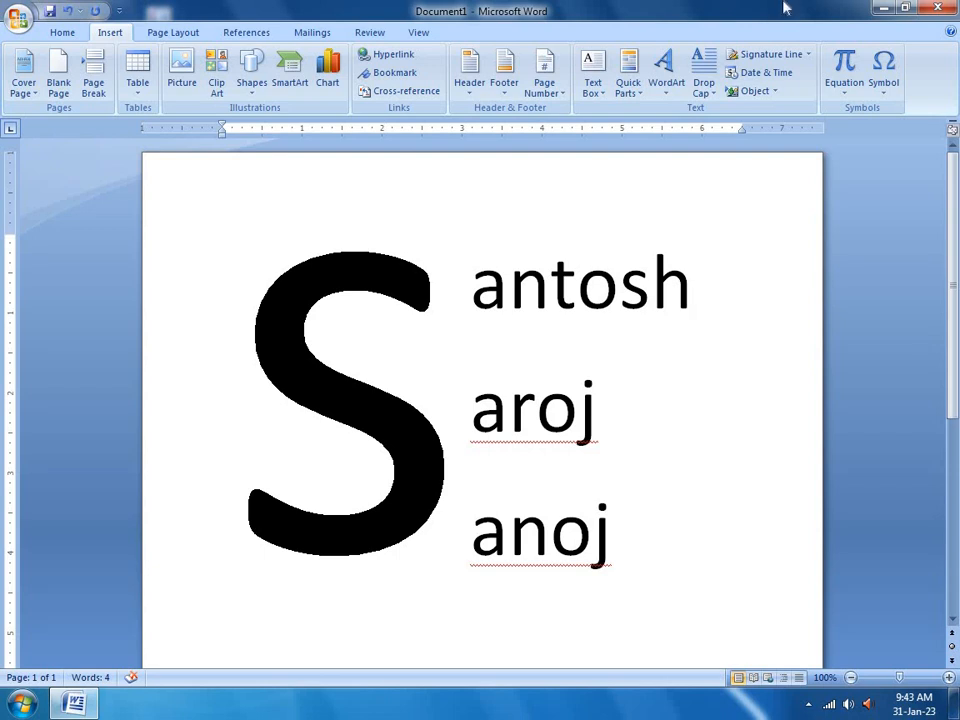
Set the drop cap back to None so the first name is whole again
click(703, 86)
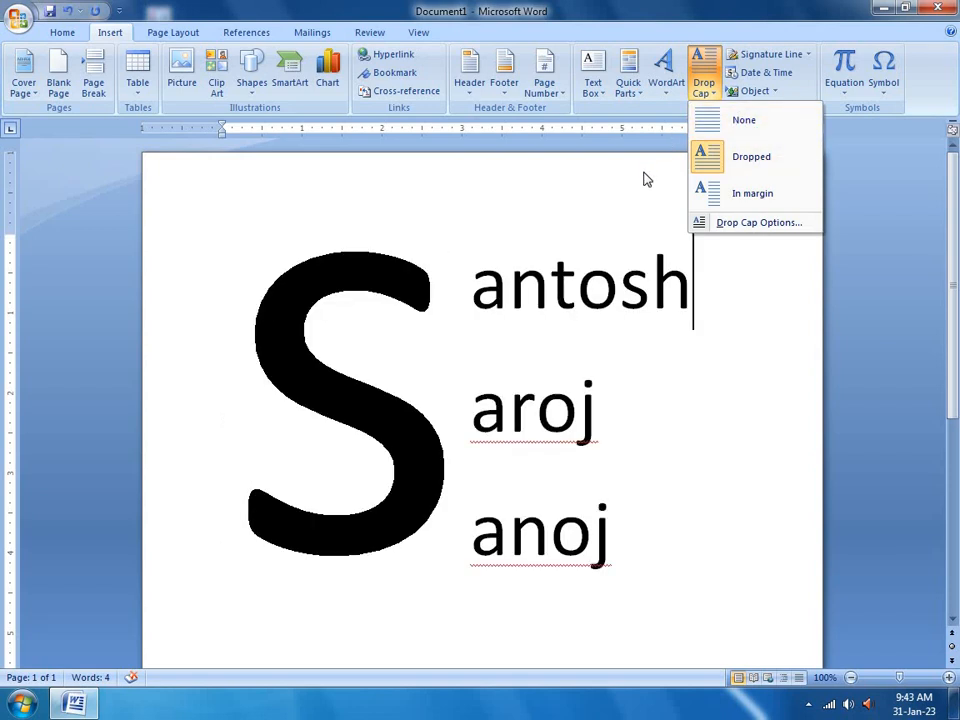
click(707, 128)
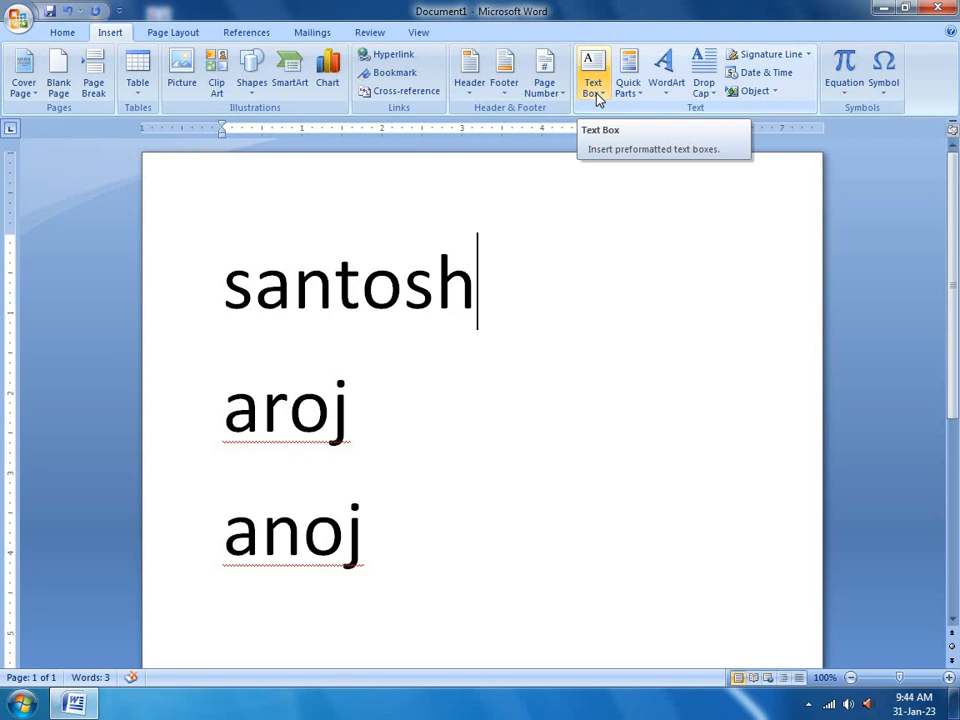
Delete all the names and generate two sample paragraphs with =rand(2)
key(ctrl+a)
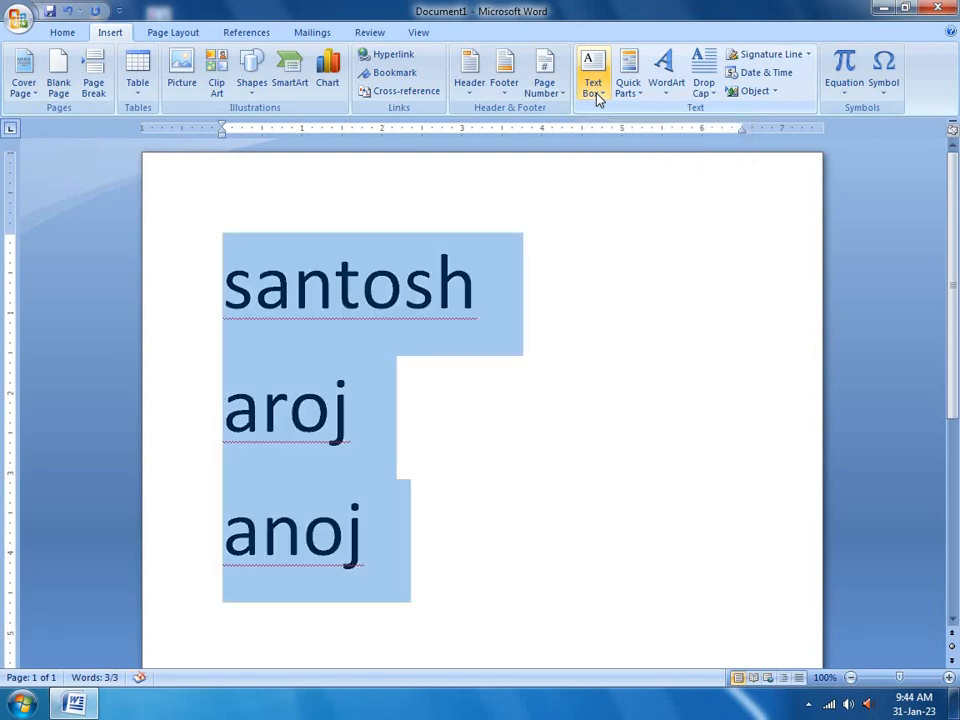
key(Delete)
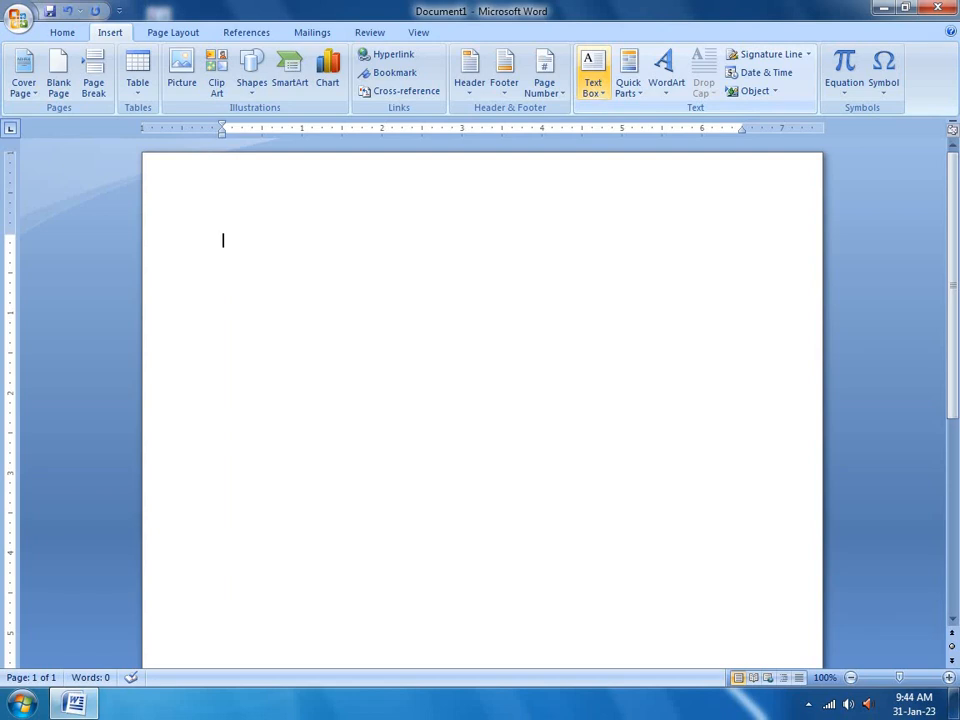
text(=ra)
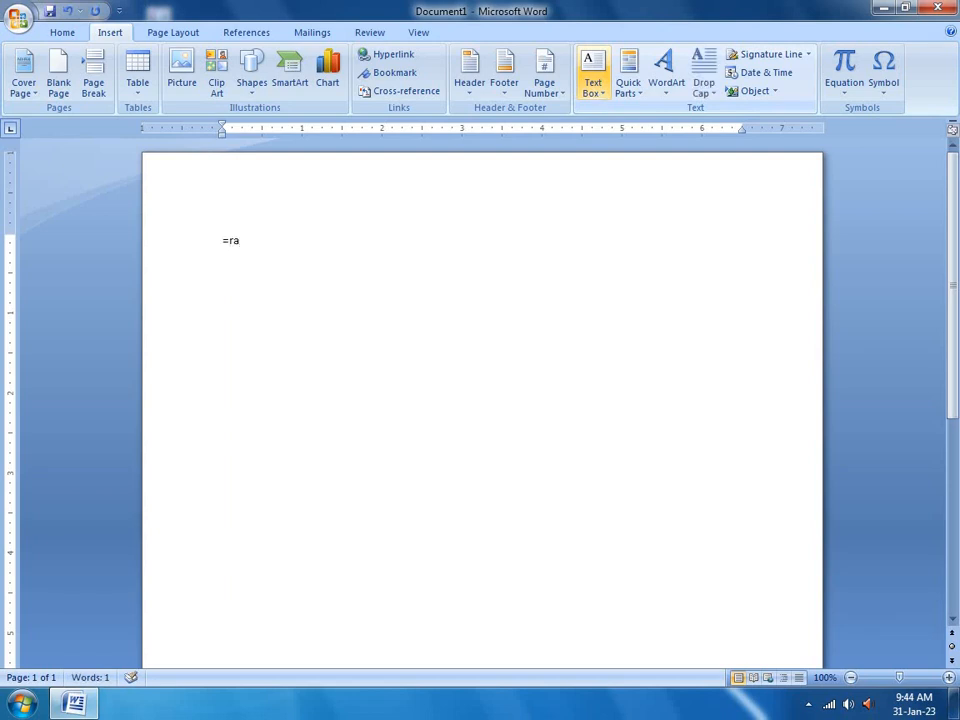
text(nd(2))
key(Return)
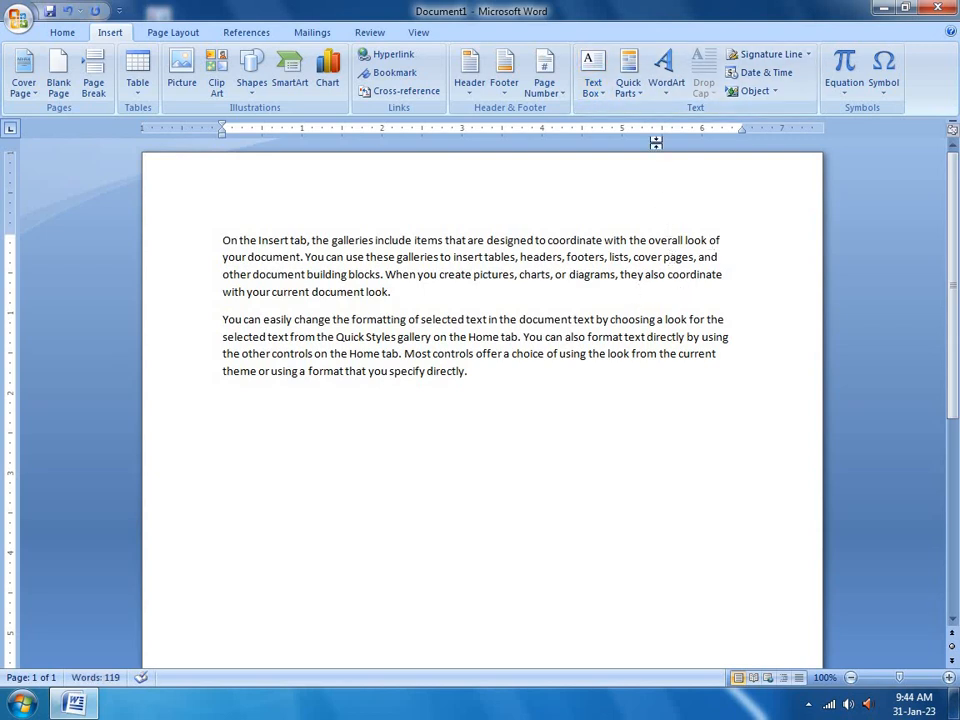
Insert a Simple Text Box and replace its placeholder with a typed name
click(600, 88)
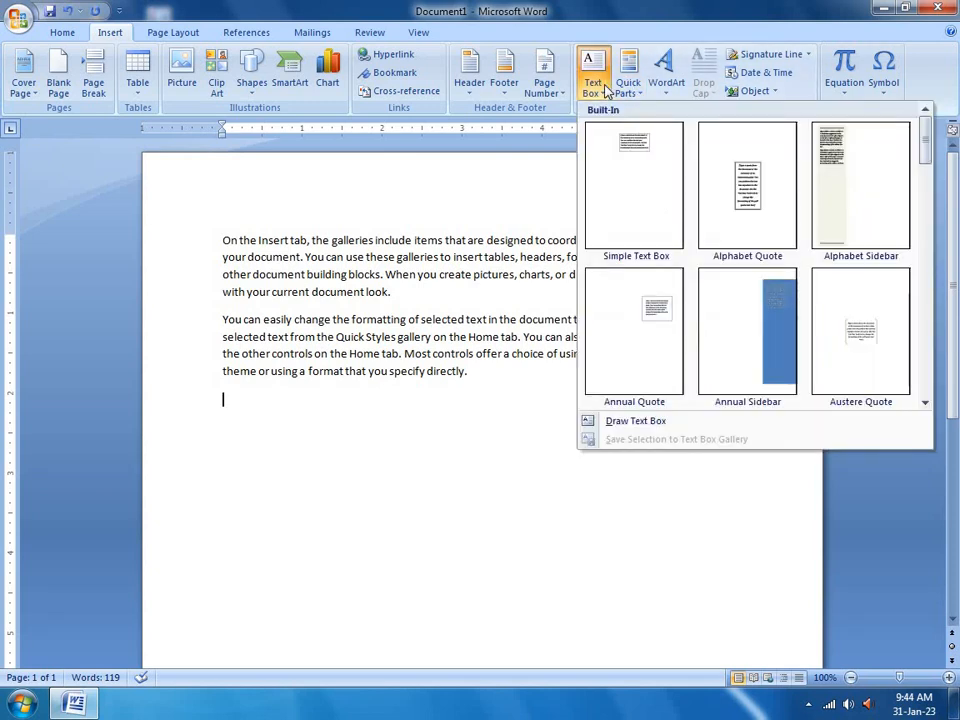
click(625, 154)
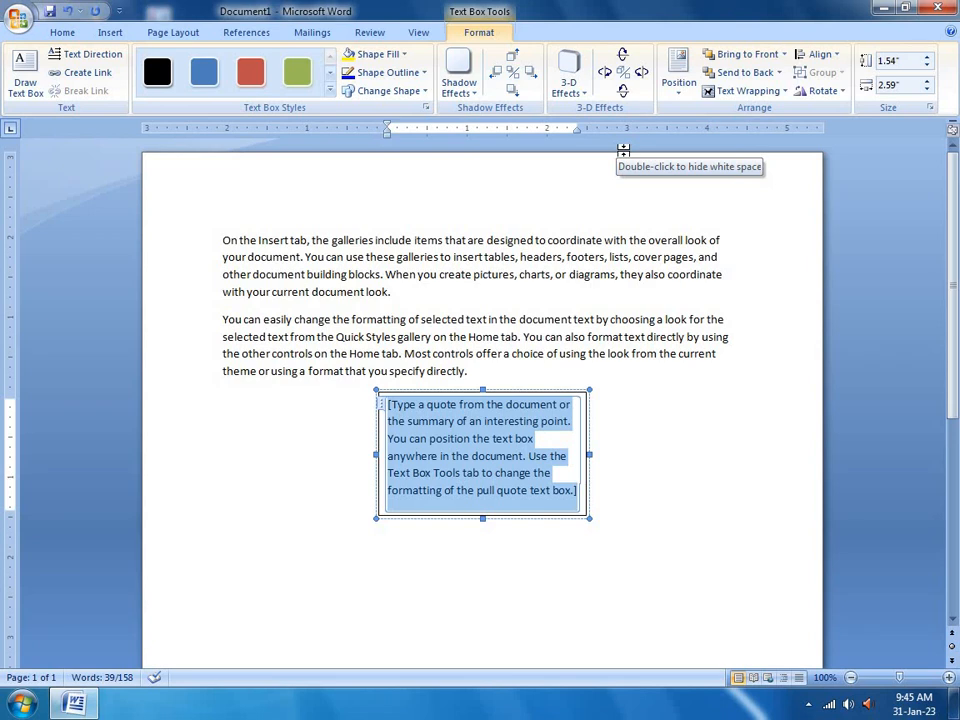
key(BackSpace)
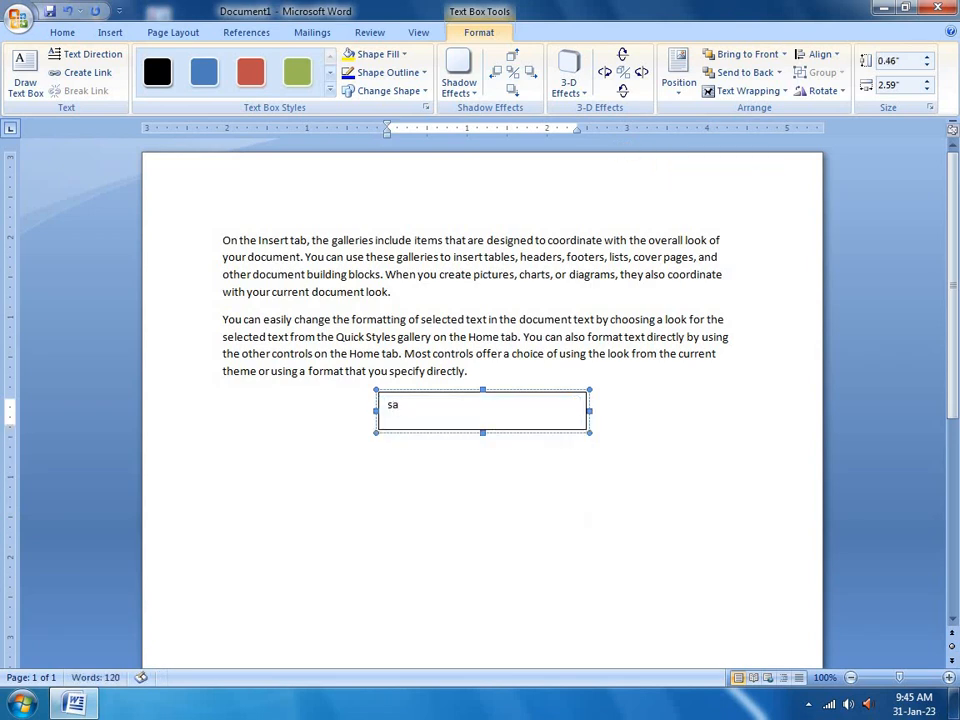
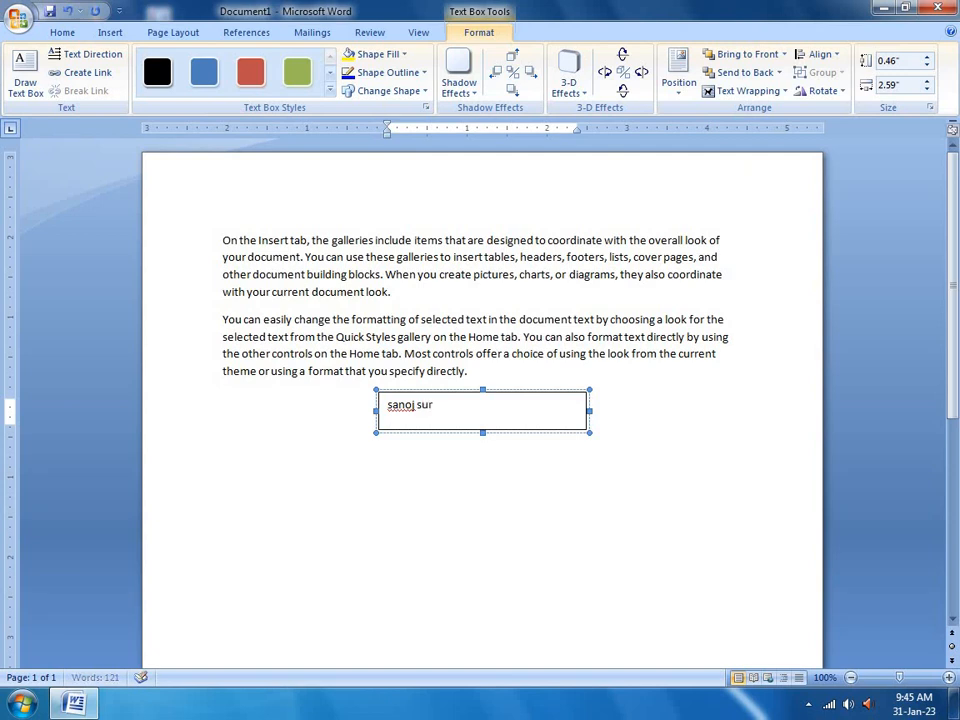
Add a shadow to the name text box and nudge it downward
click(108, 33)
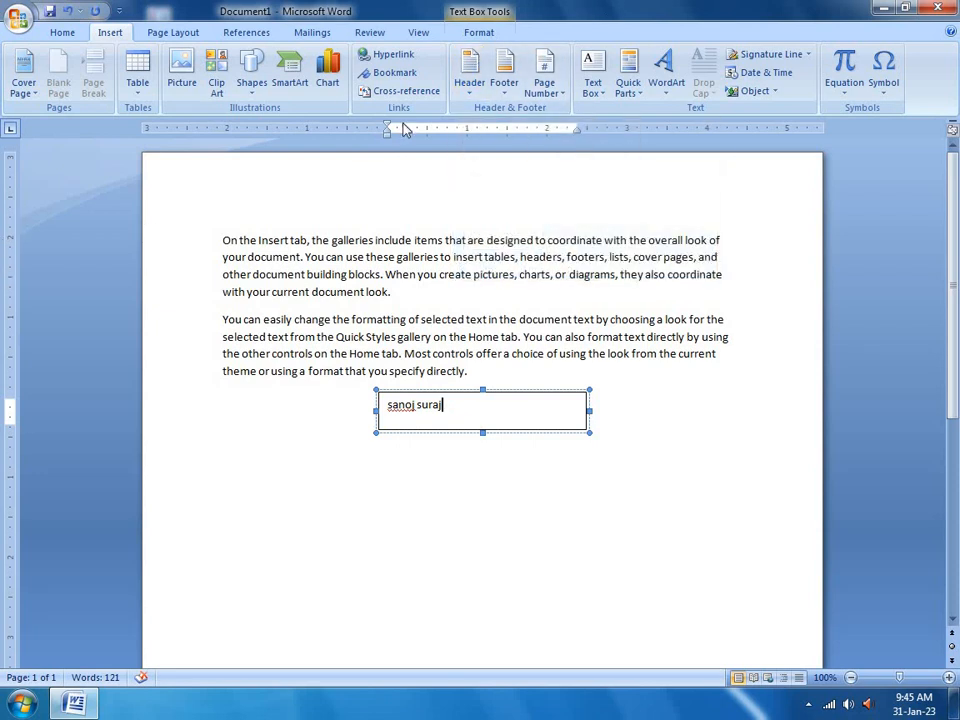
click(466, 35)
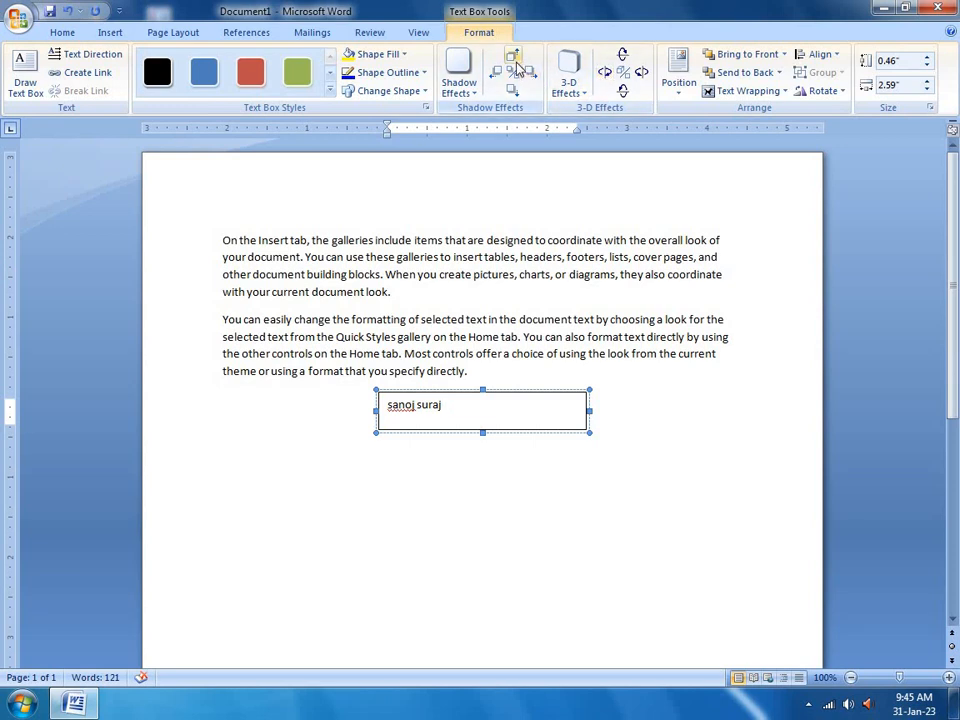
click(515, 61)
click(514, 92)
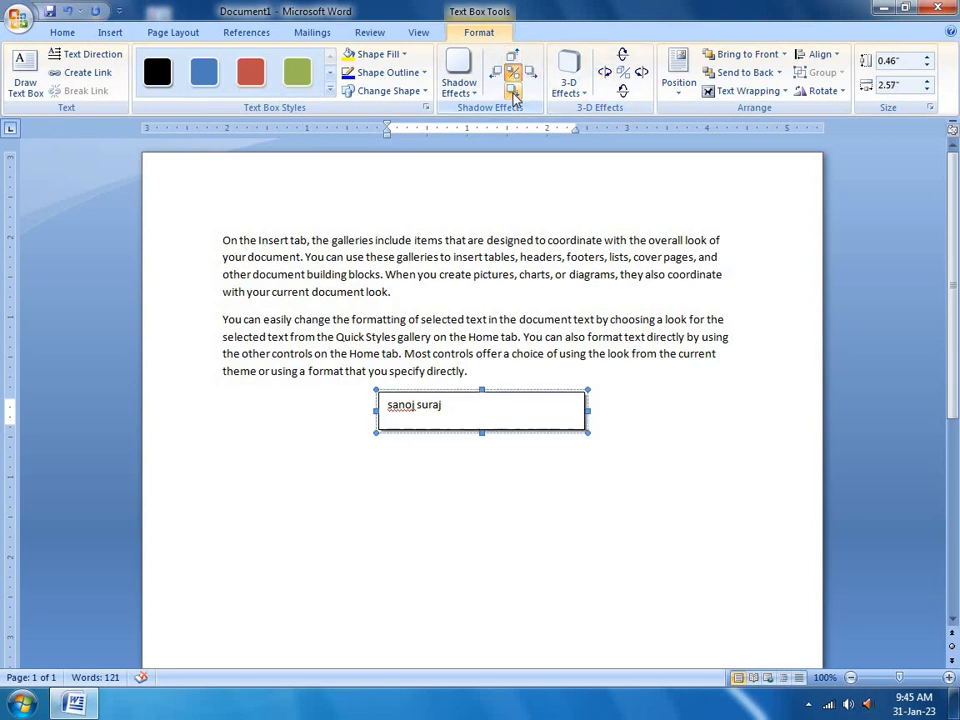
Turn the text box into a 3-D extruded shape tilted right
click(622, 72)
click(639, 79)
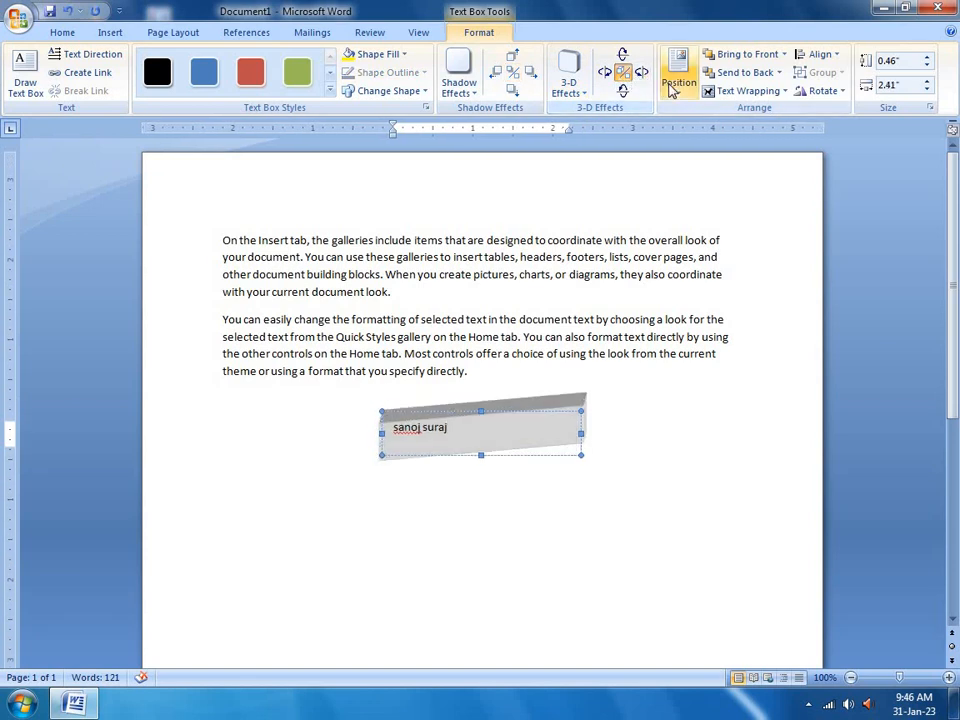
click(680, 80)
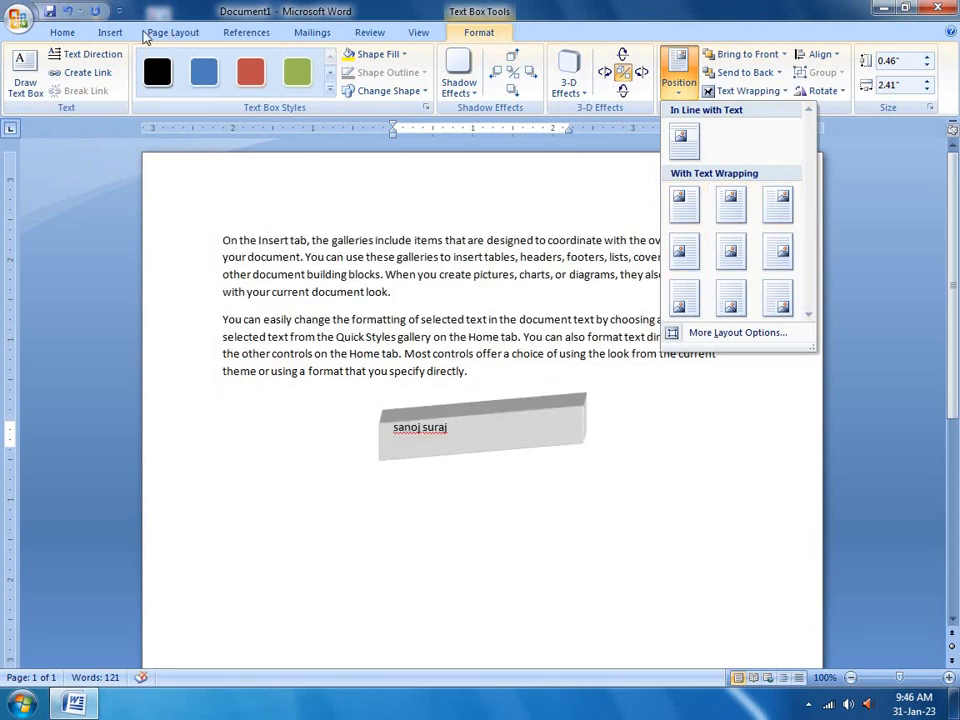
click(110, 32)
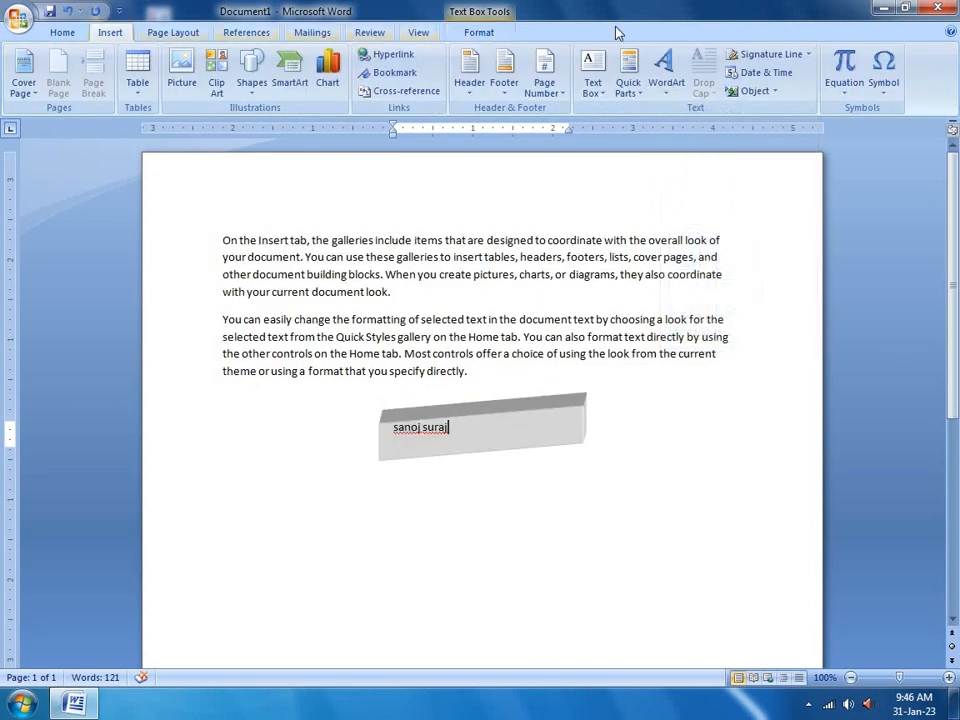
click(599, 91)
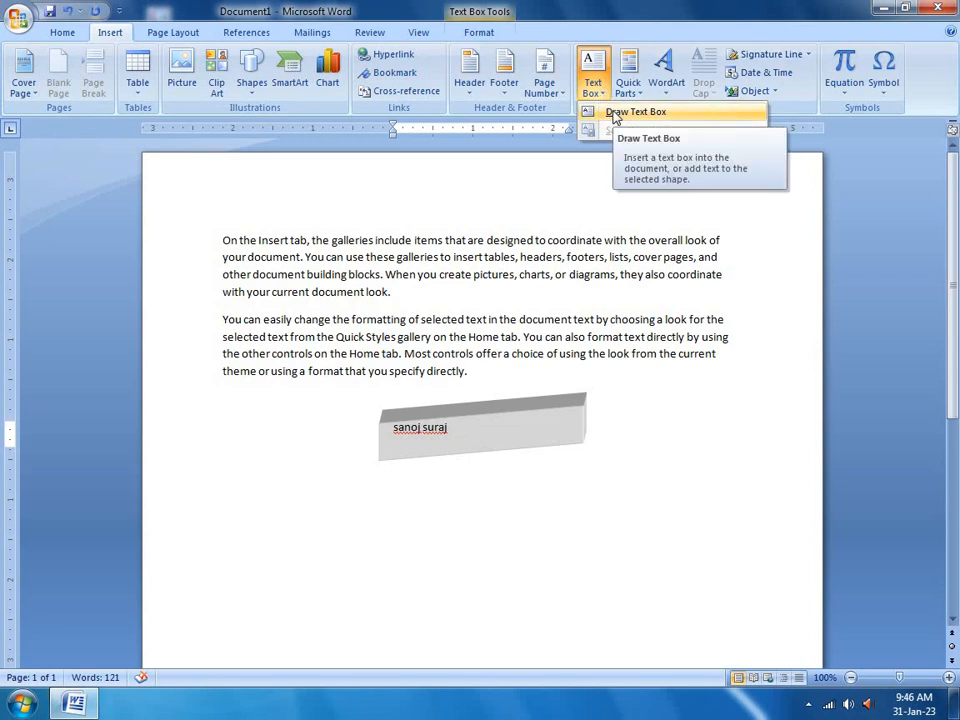
Draw an empty text box over the paragraphs and try linking the 3-D name box to it
click(615, 117)
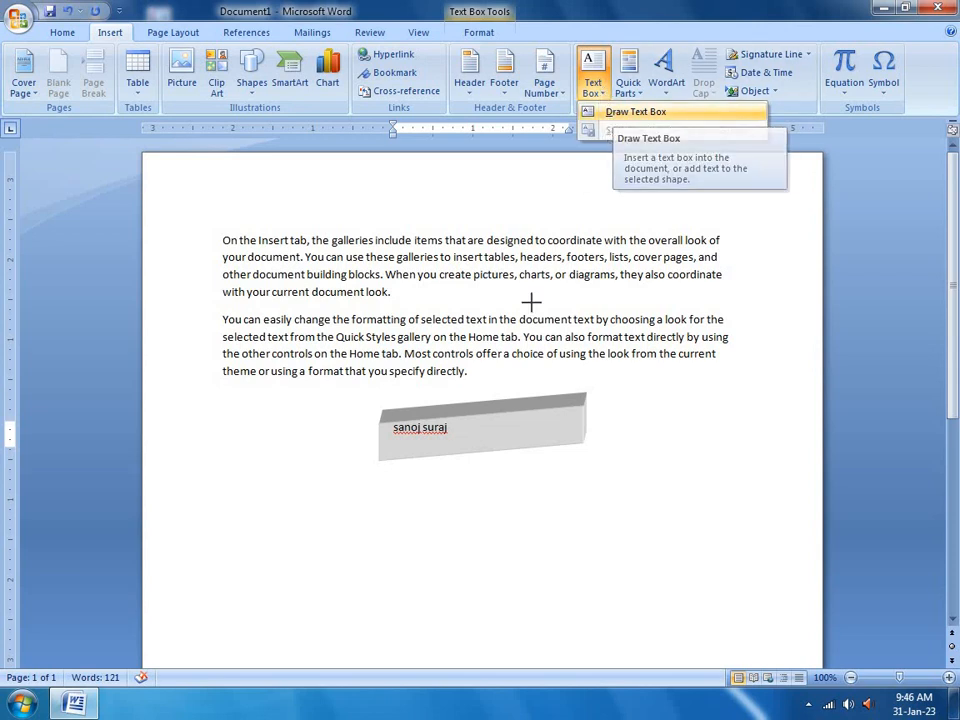
drag(618, 355, 500, 260)
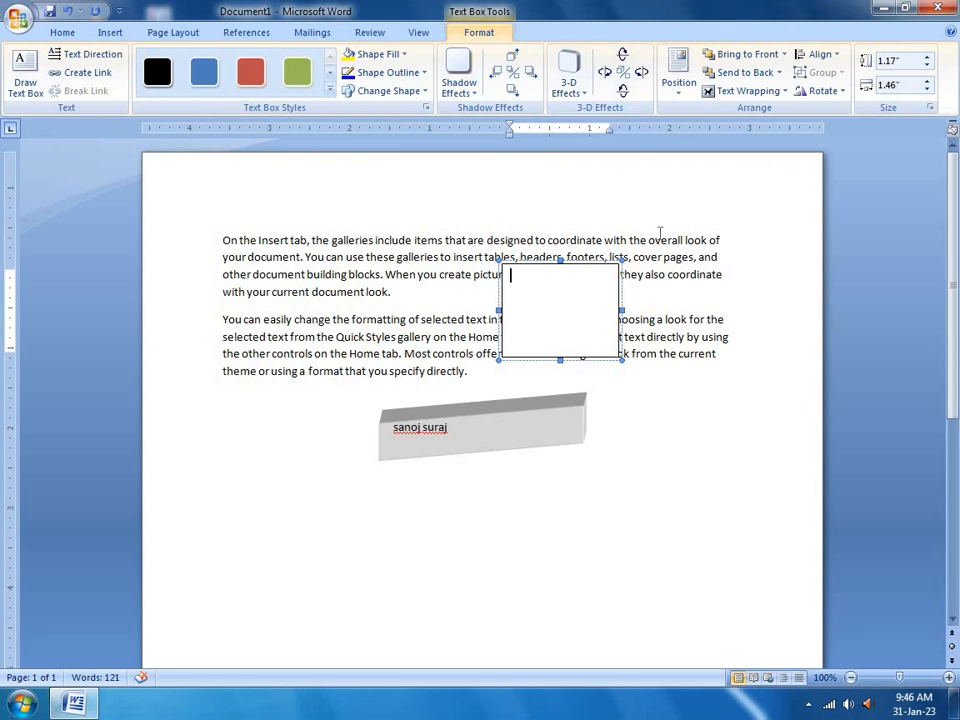
click(454, 437)
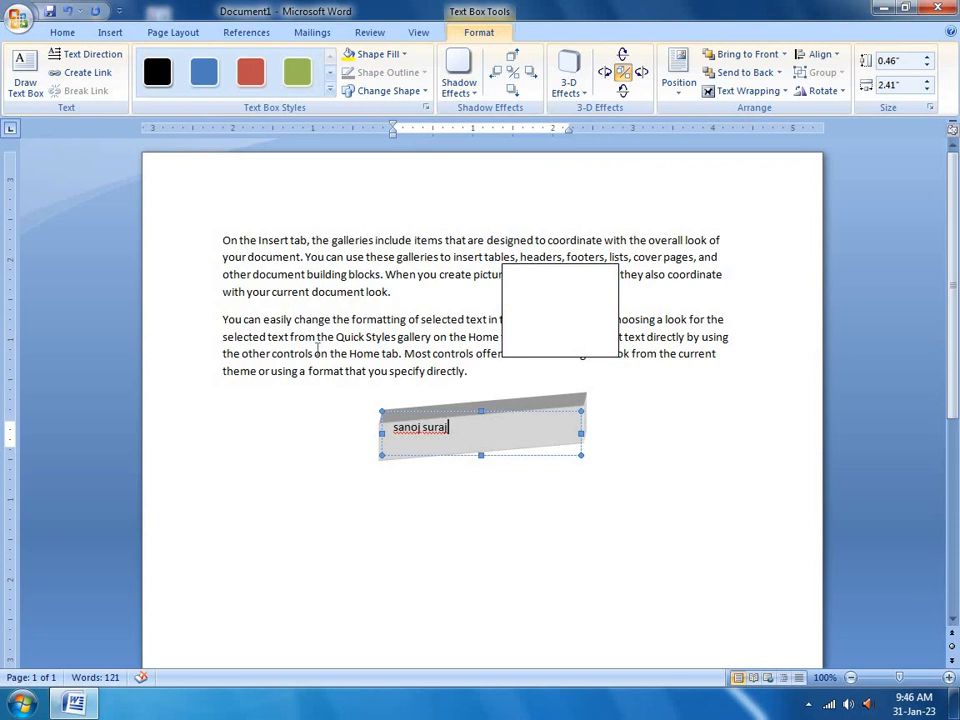
click(82, 71)
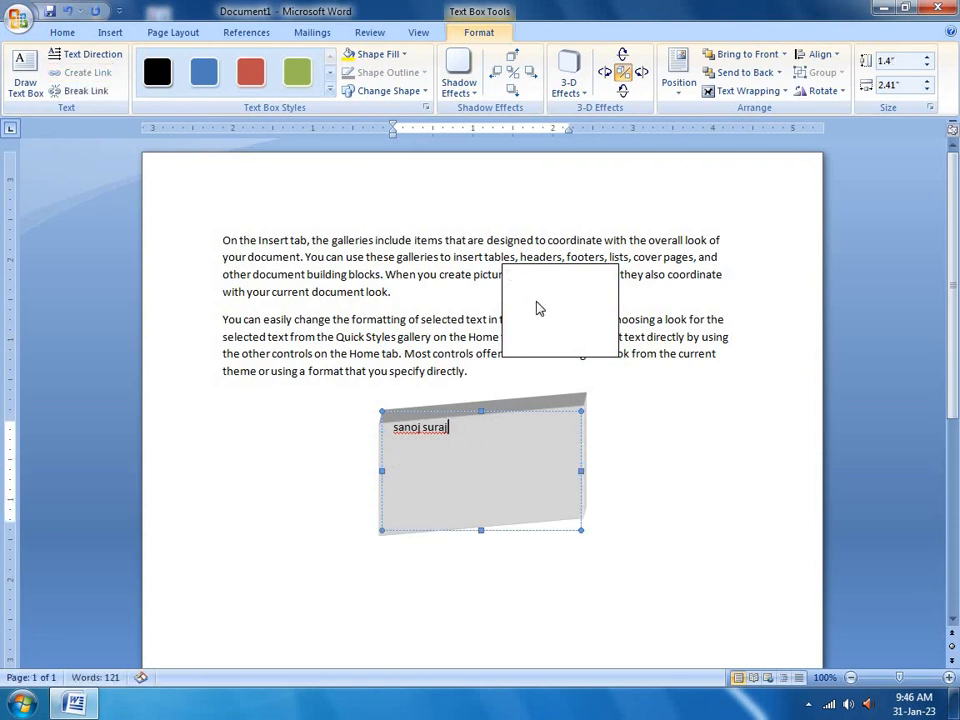
key(Escape)
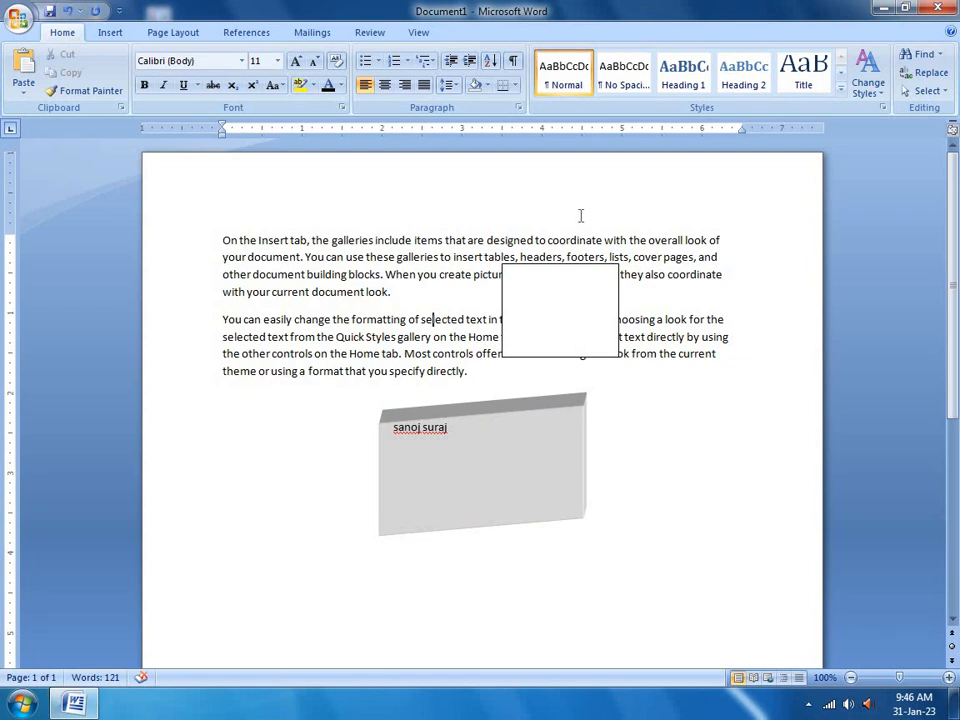
Delete the empty text box, then insert an Annual Sidebar and undo it
click(522, 266)
key(Delete)
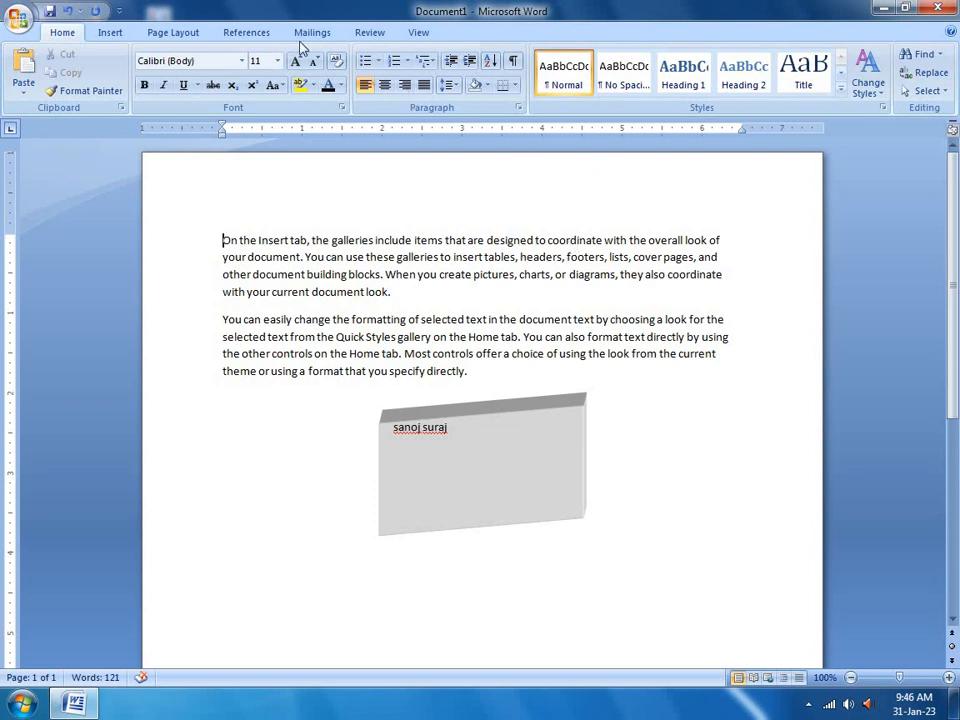
click(112, 33)
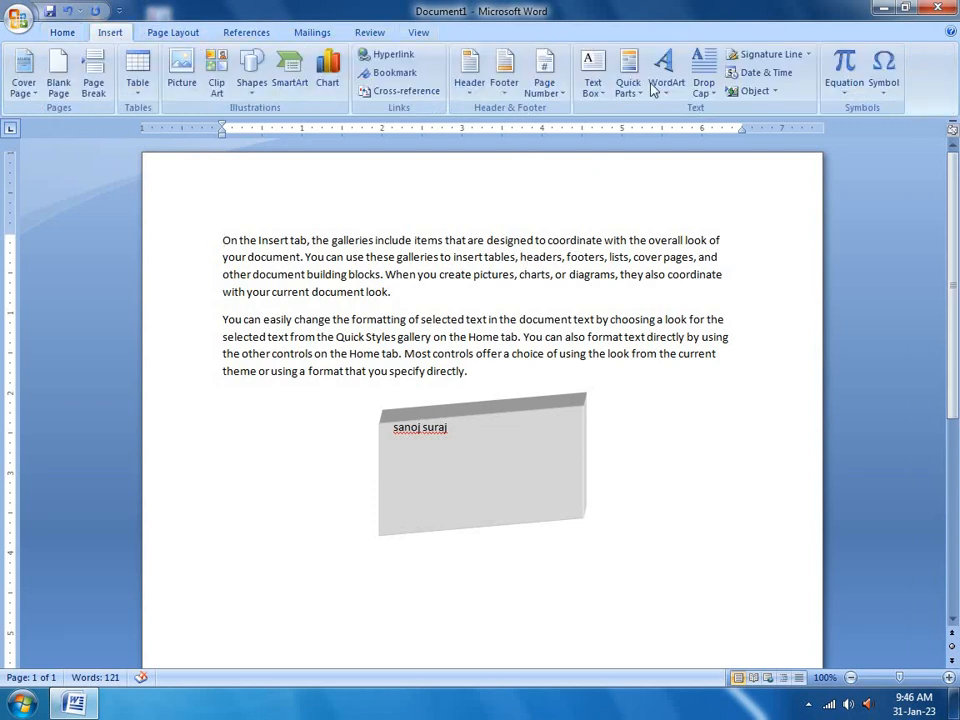
click(612, 99)
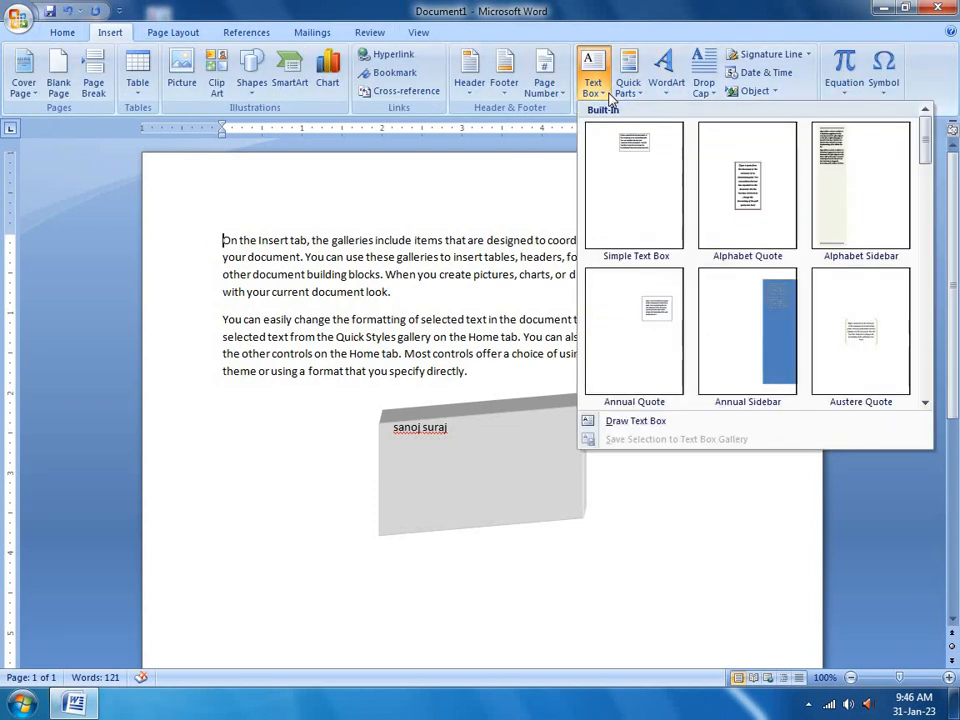
click(748, 325)
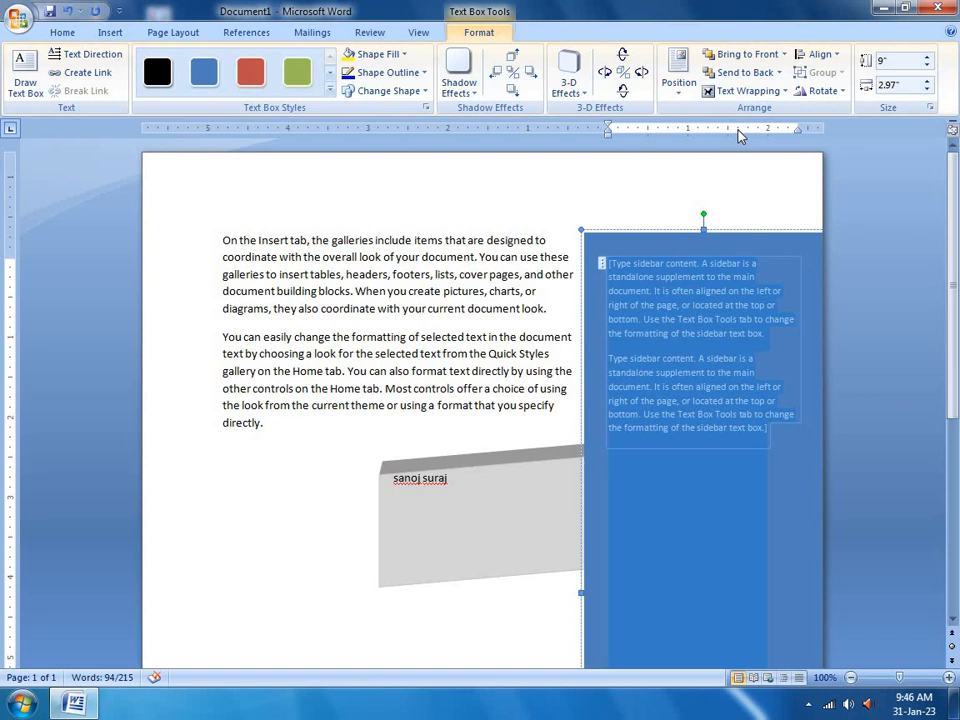
key(ctrl+z)
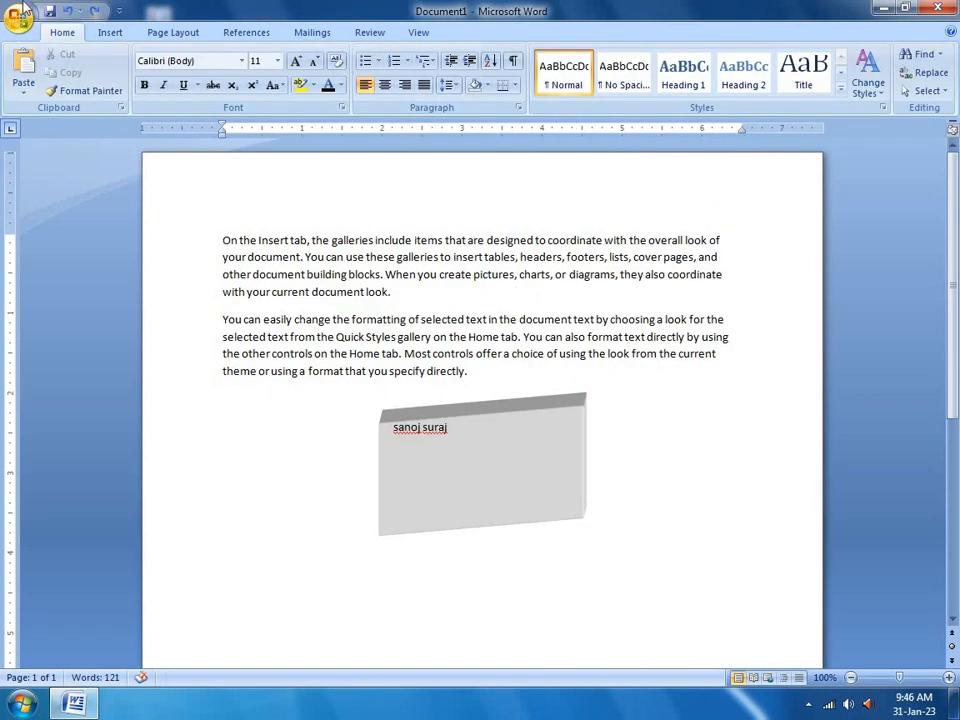
click(108, 31)
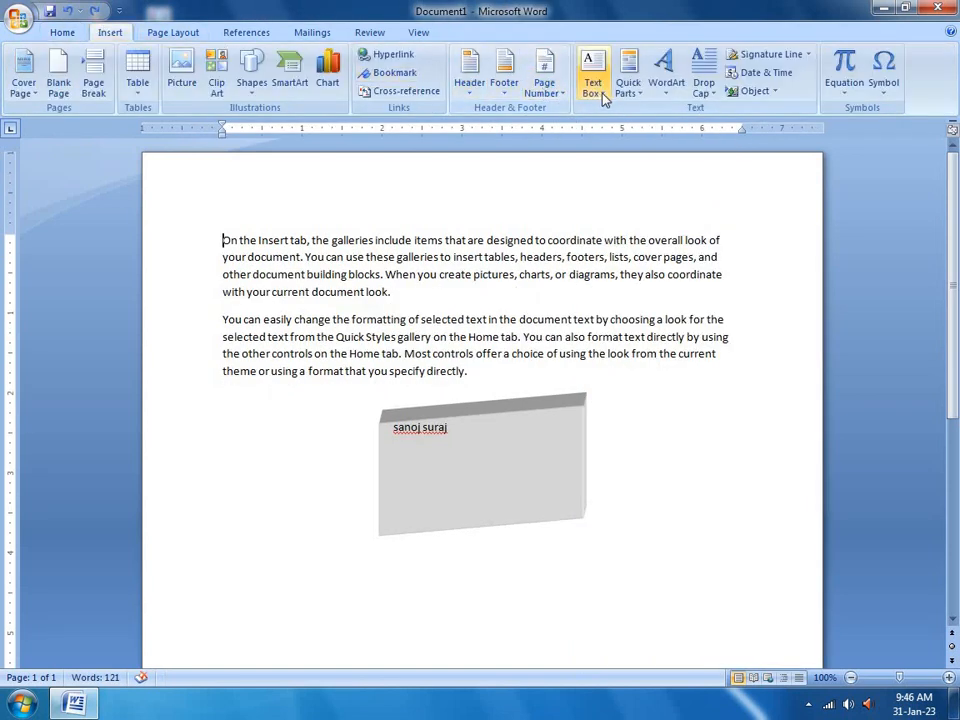
Insert the Author document property field at the start of the first paragraph
click(594, 92)
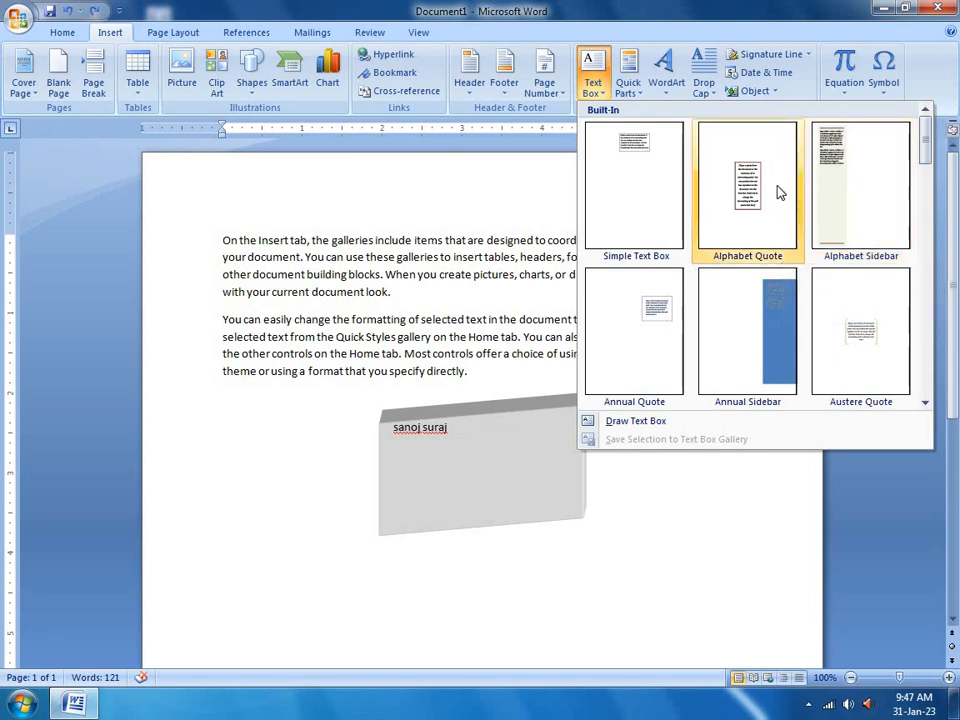
click(634, 97)
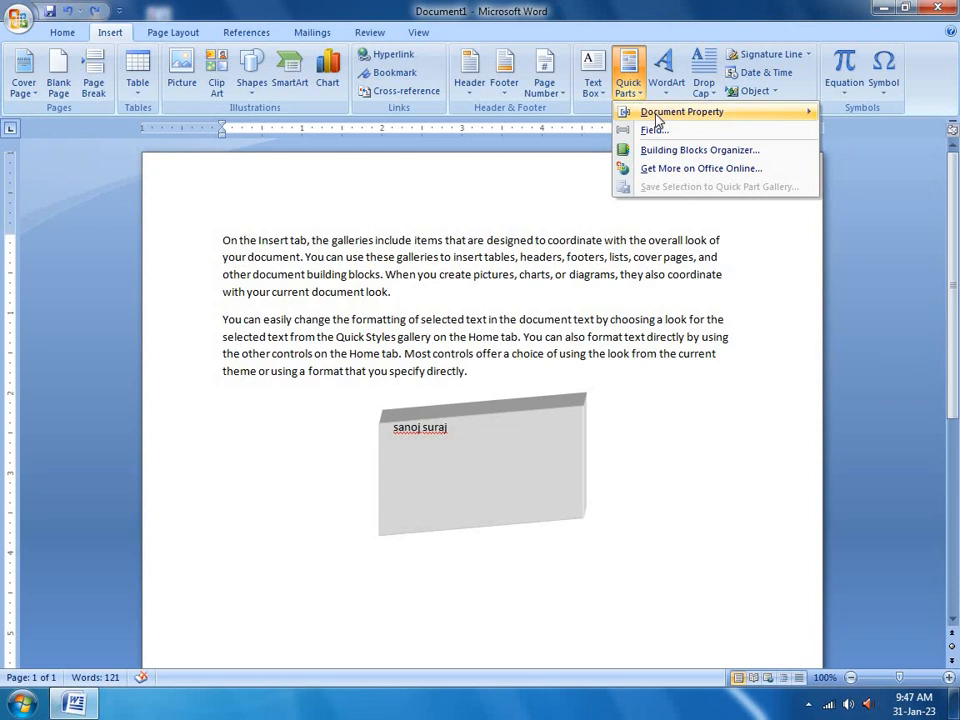
mouse_move(658, 117)
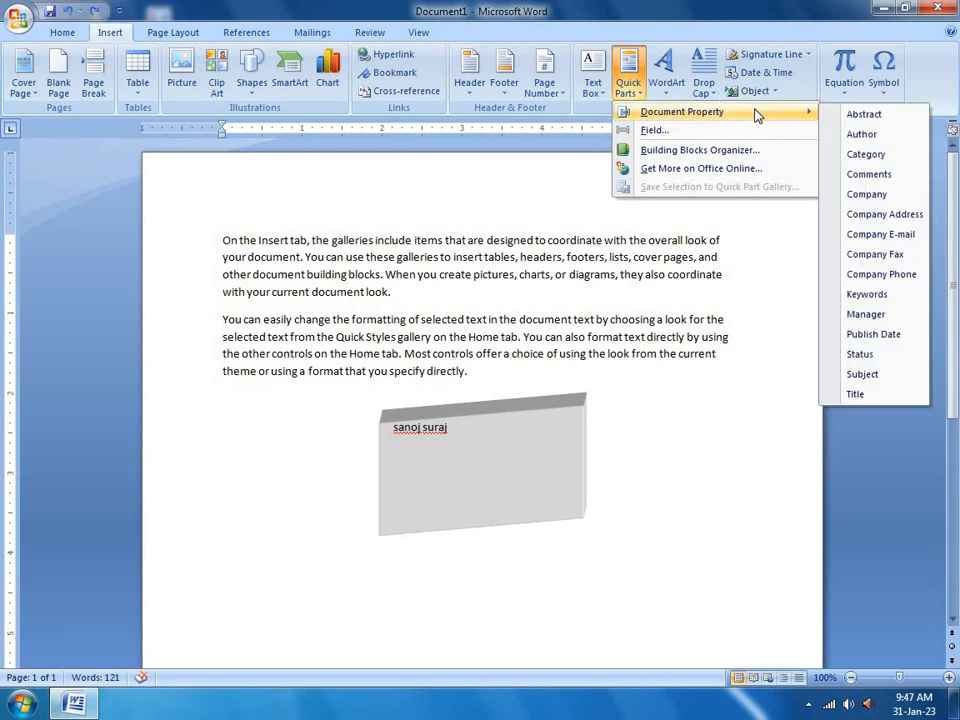
click(862, 135)
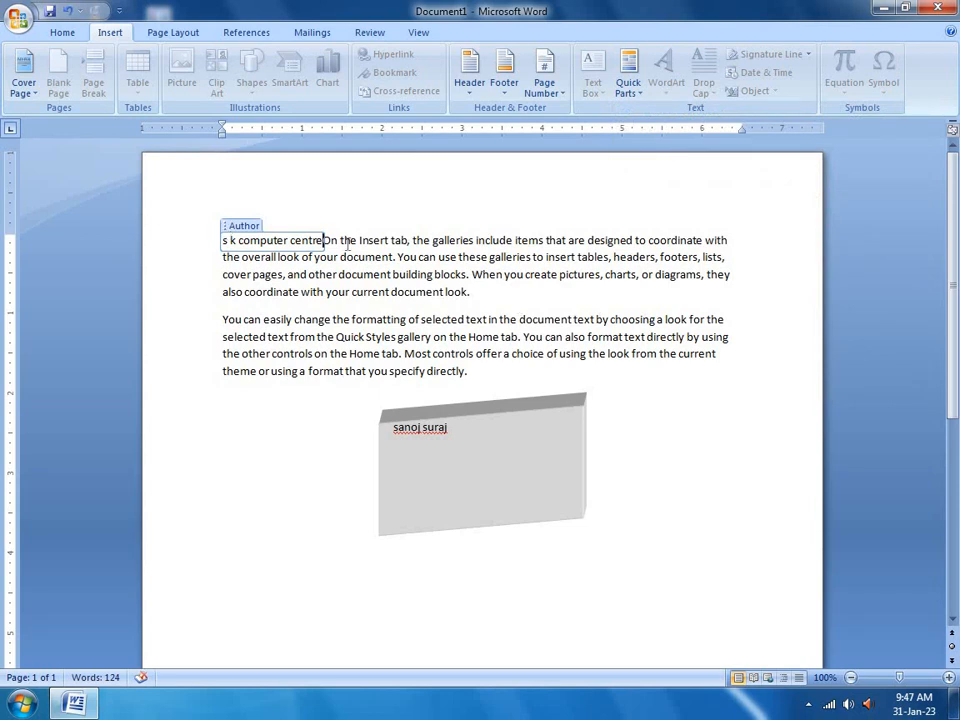
Delete the last two characters of the Author field text and return to the paragraph
key(BackSpace)
key(BackSpace)
key(BackSpace)
key(BackSpace)
key(BackSpace)
key(BackSpace)
key(BackSpace)
key(BackSpace)
key(BackSpace)
key(BackSpace)
key(BackSpace)
key(BackSpace)
key(BackSpace)
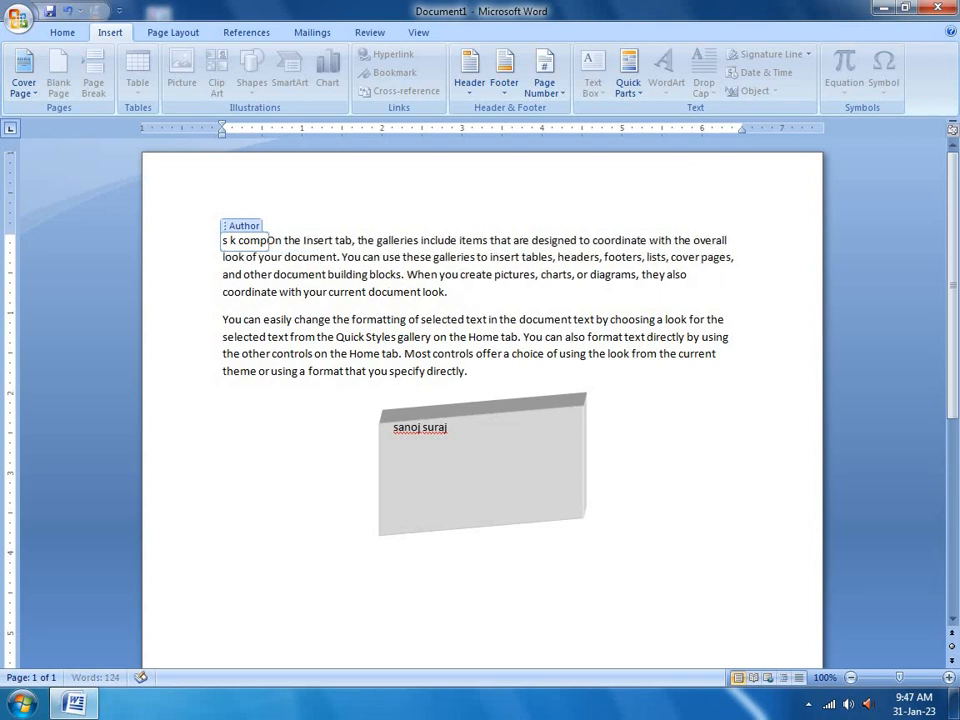
key(BackSpace)
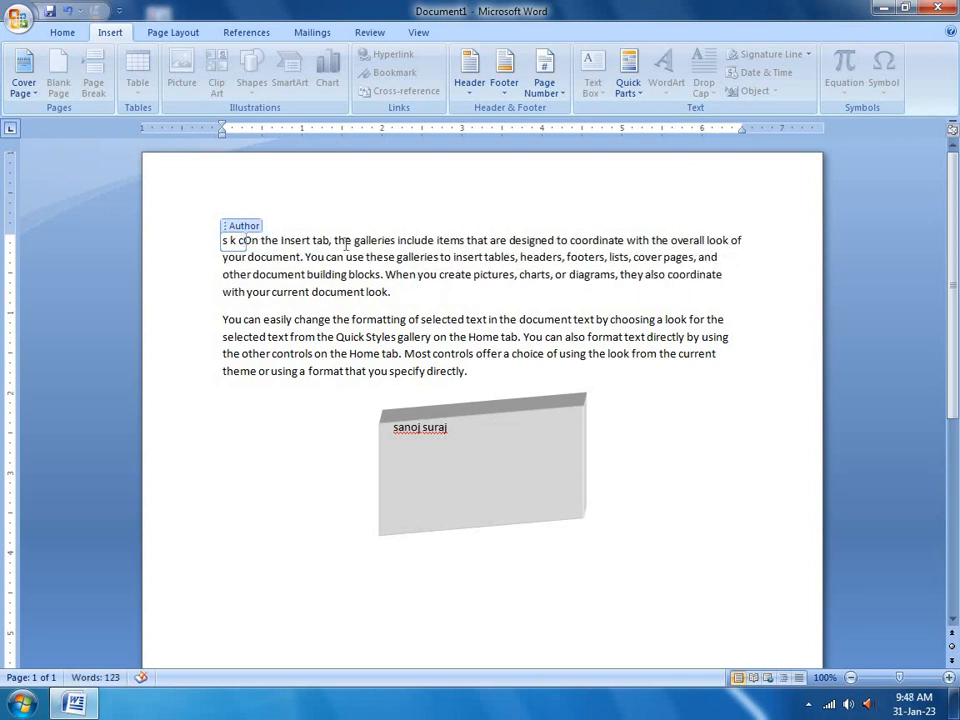
click(415, 240)
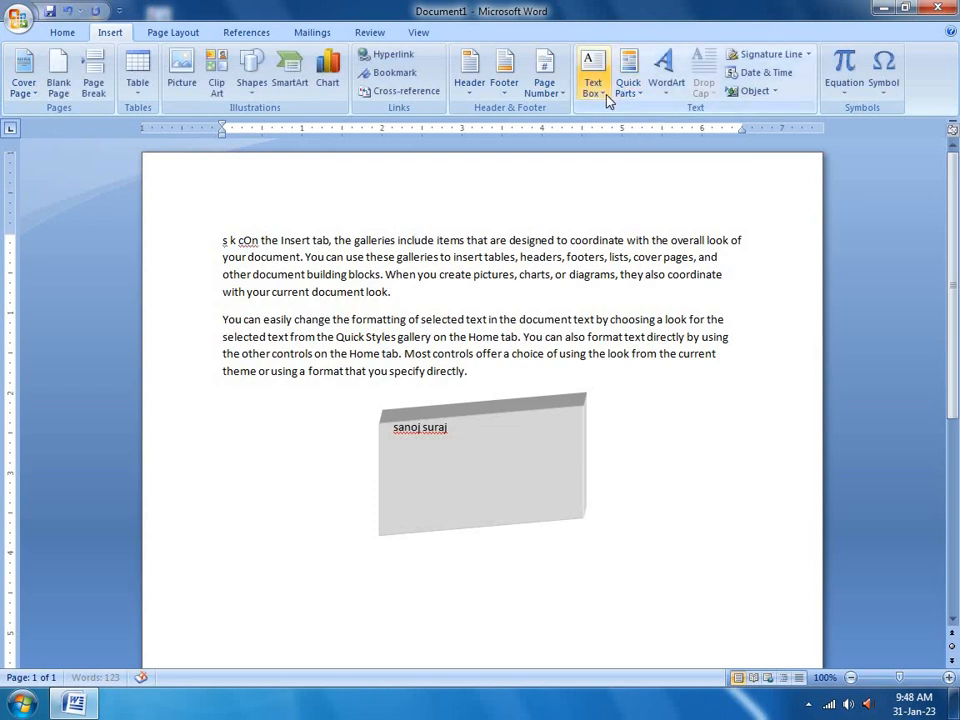
Insert a second Author property field inside the word 'include'
click(631, 102)
mouse_move(700, 112)
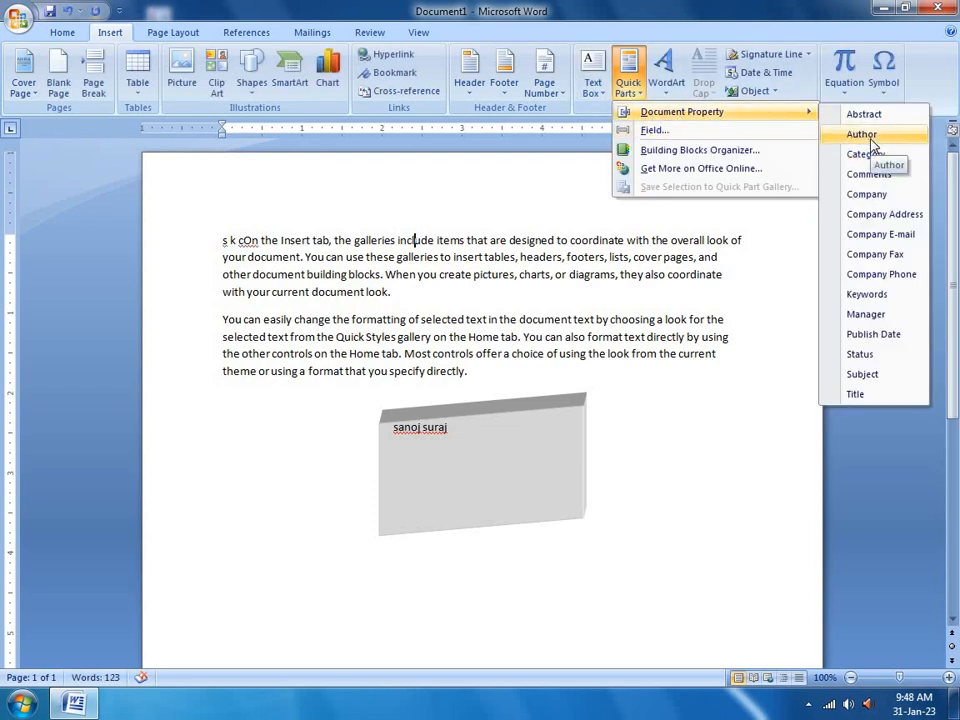
click(866, 135)
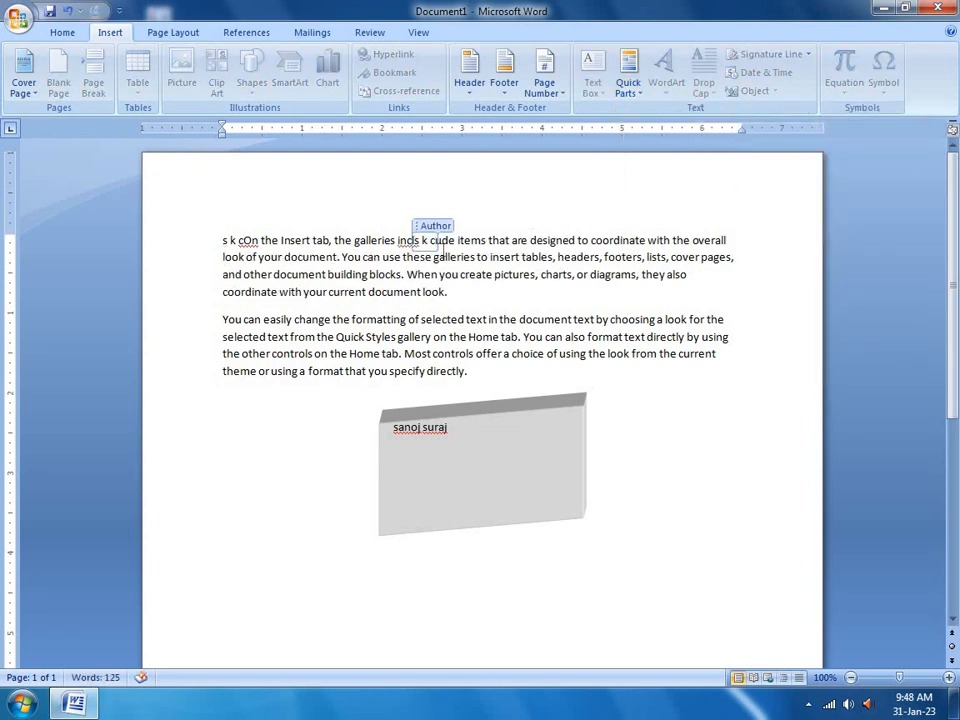
click(482, 242)
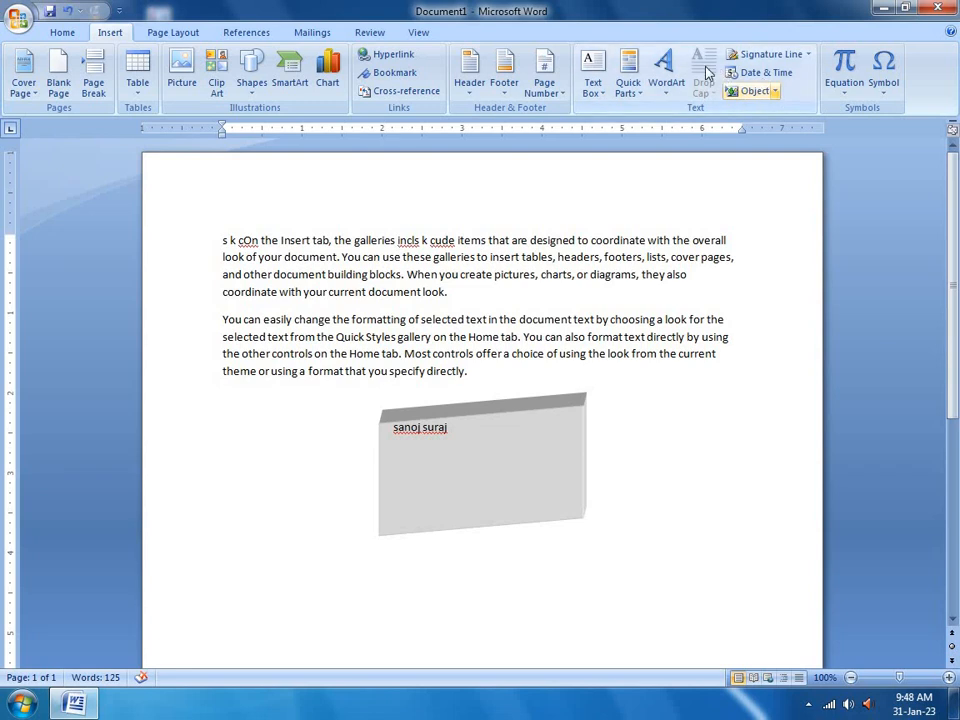
click(628, 75)
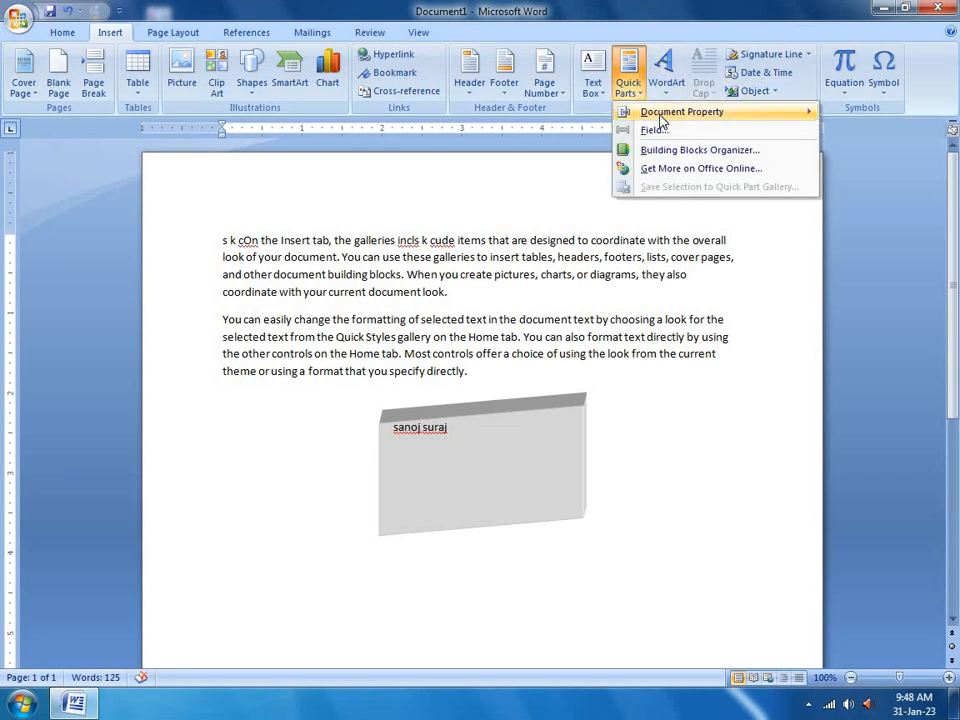
Undo the last 3-D text box change and add two blank lines above it
mouse_move(660, 114)
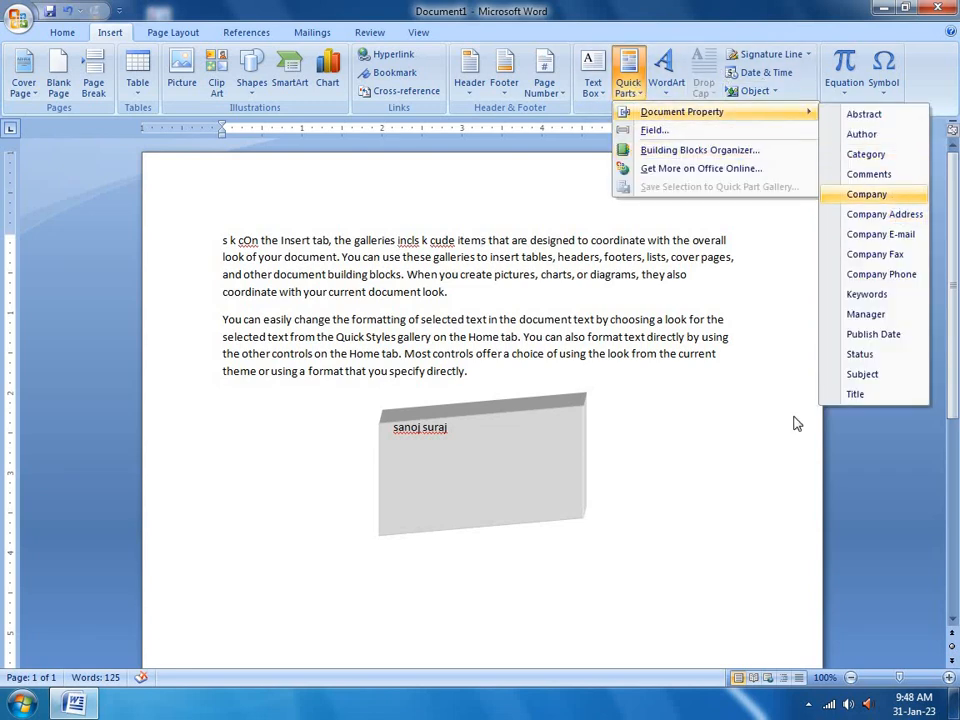
click(652, 425)
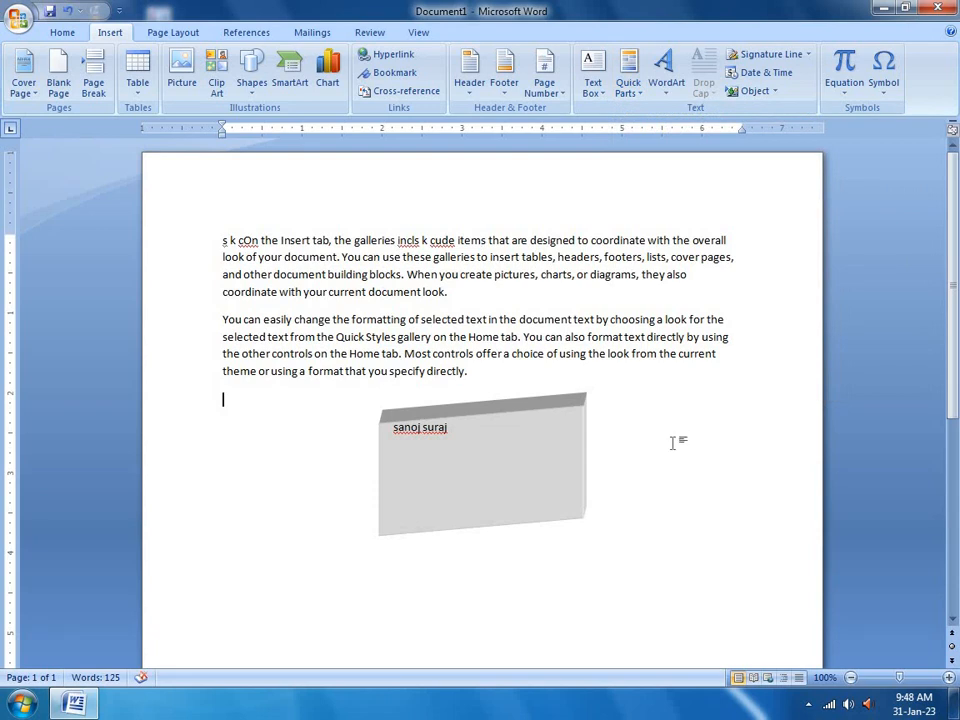
key(ctrl+z)
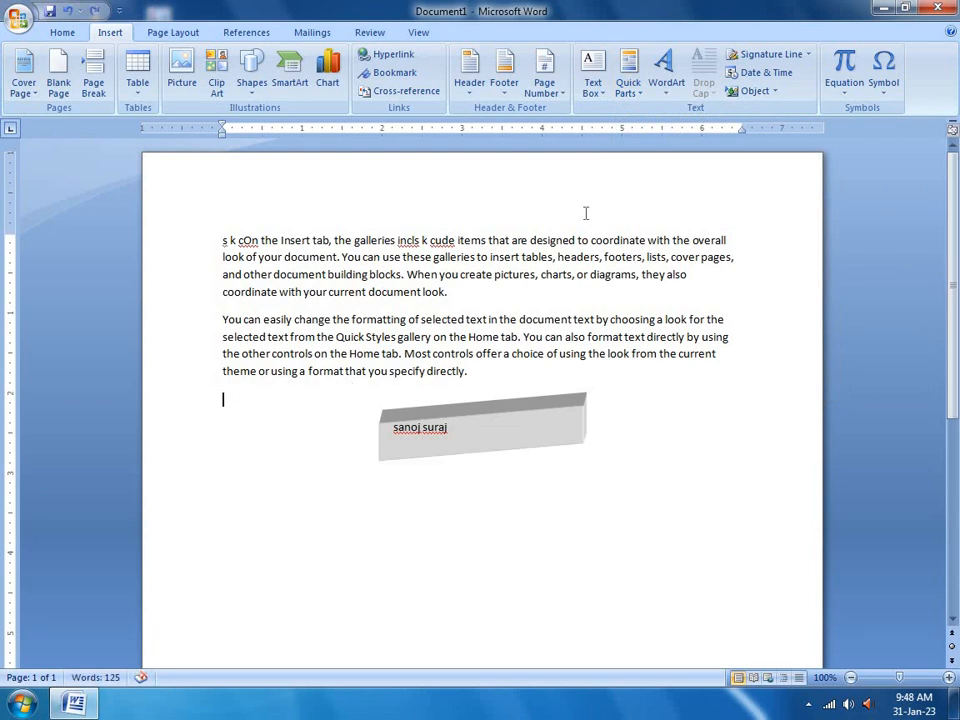
key(Return)
key(Return)
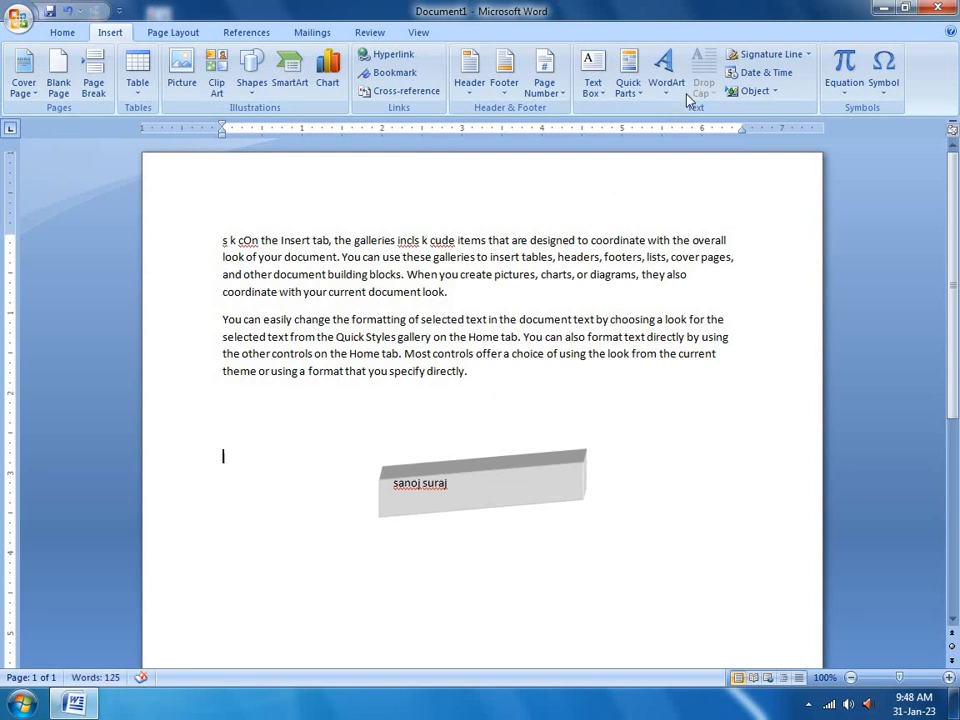
Insert a Company property field, type 'ijiji', then select and delete everything on the page
click(626, 90)
mouse_move(784, 118)
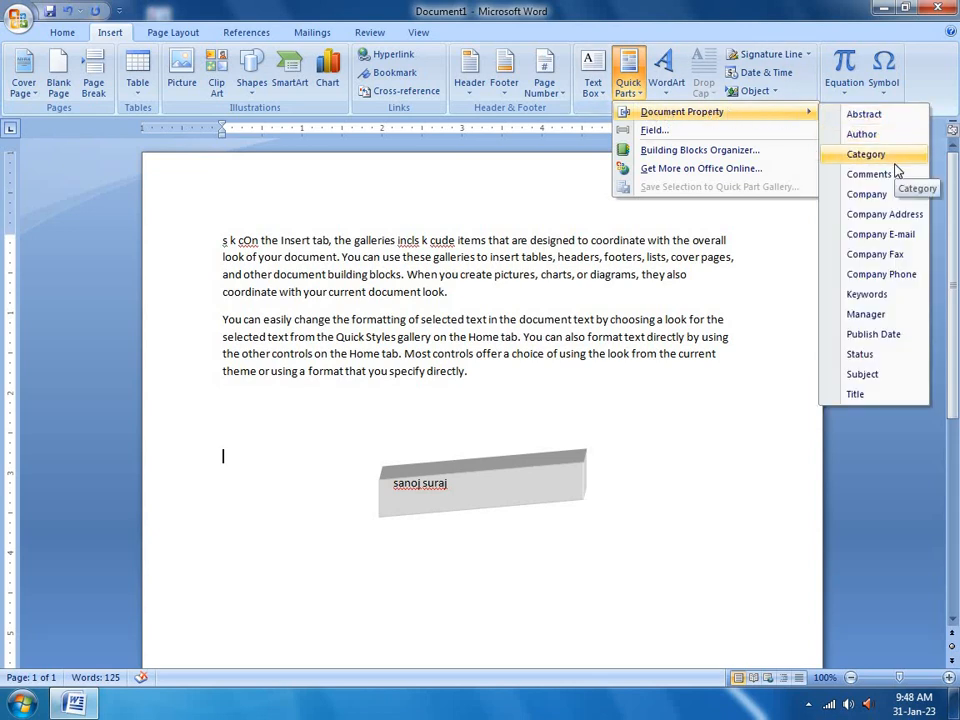
click(886, 194)
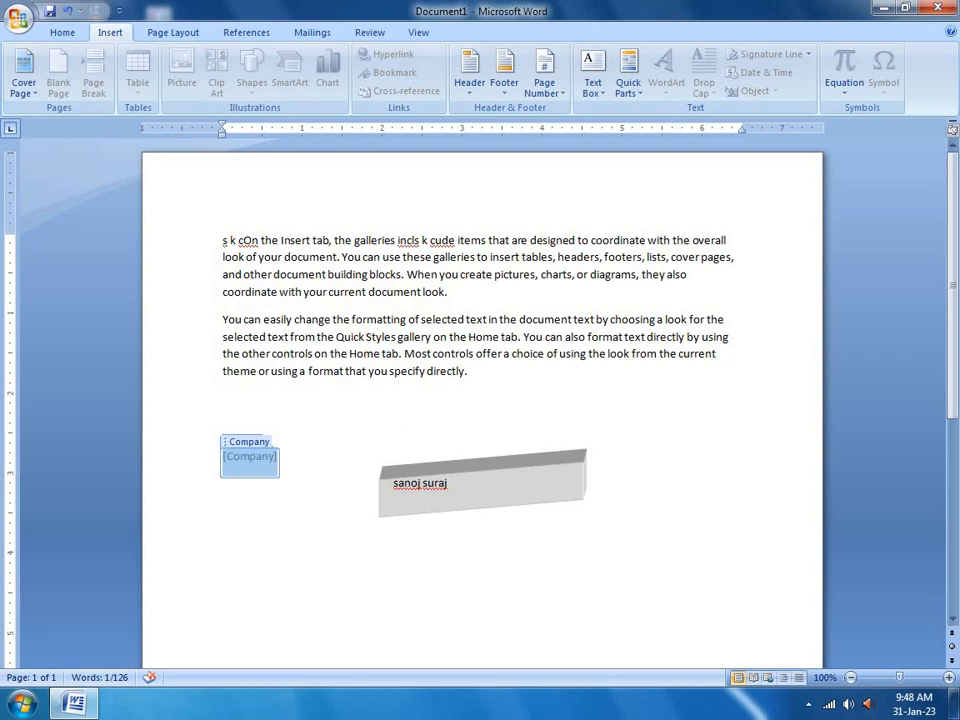
text(ijiji)
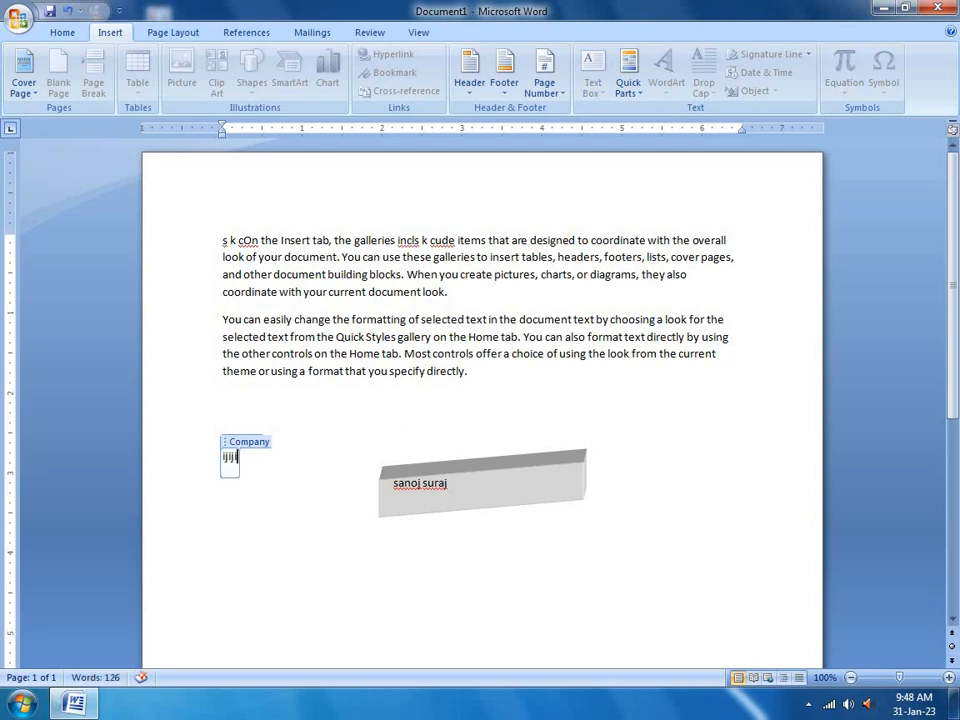
key(ctrl+a)
key(Delete)
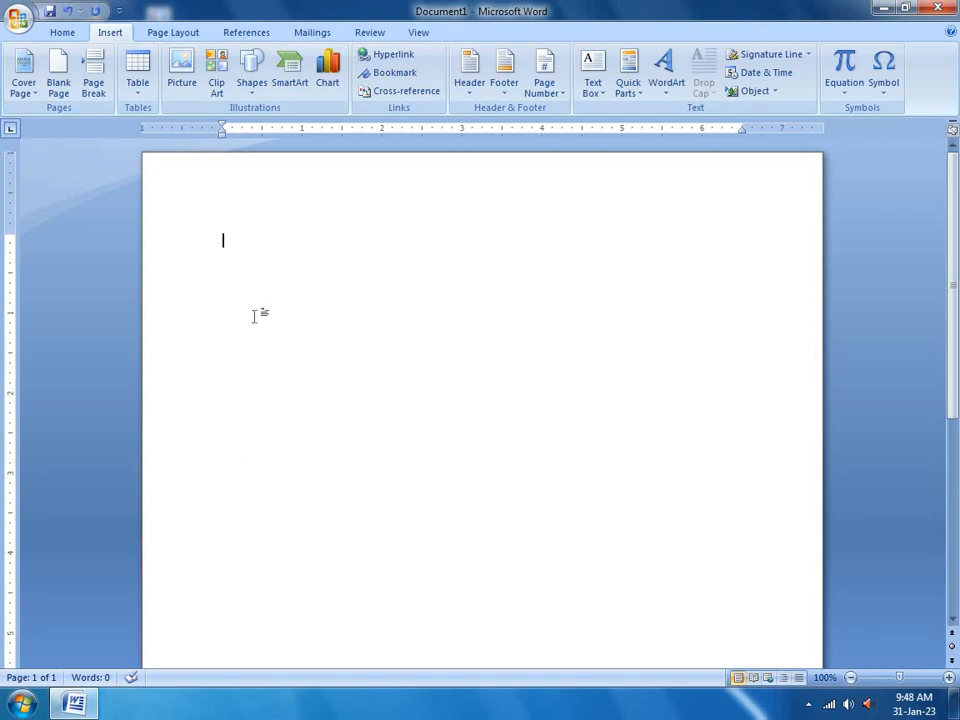
click(640, 94)
click(652, 131)
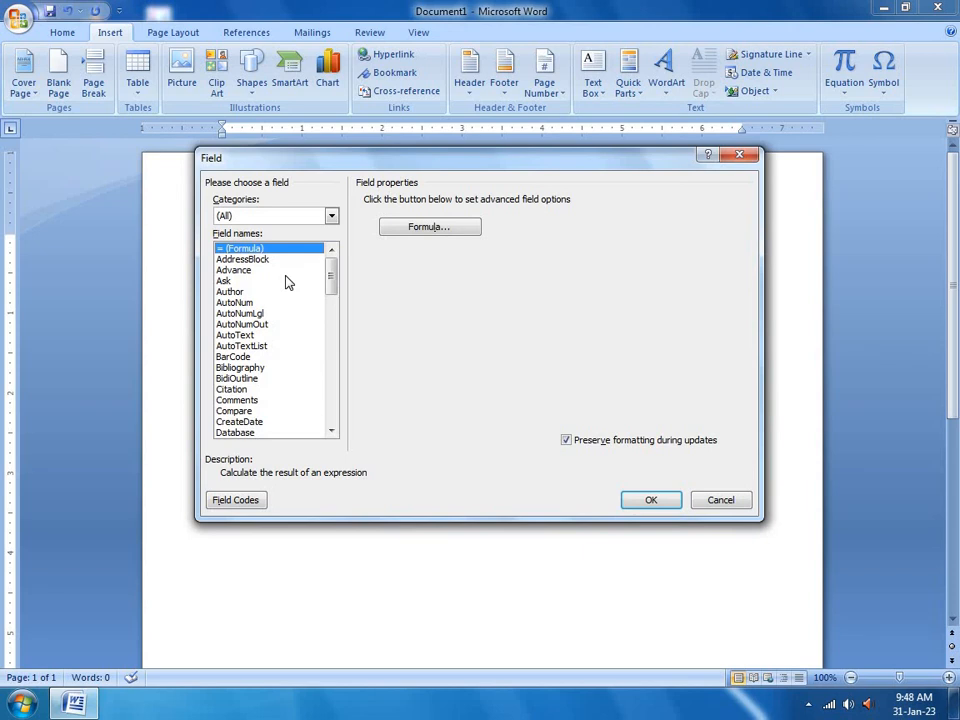
click(424, 227)
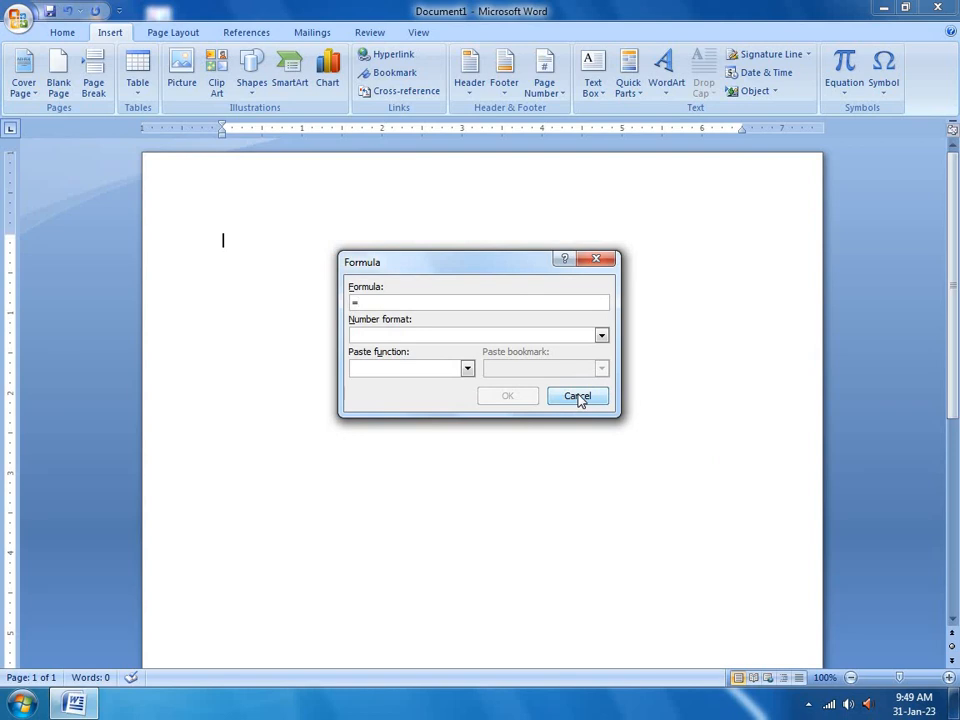
click(579, 398)
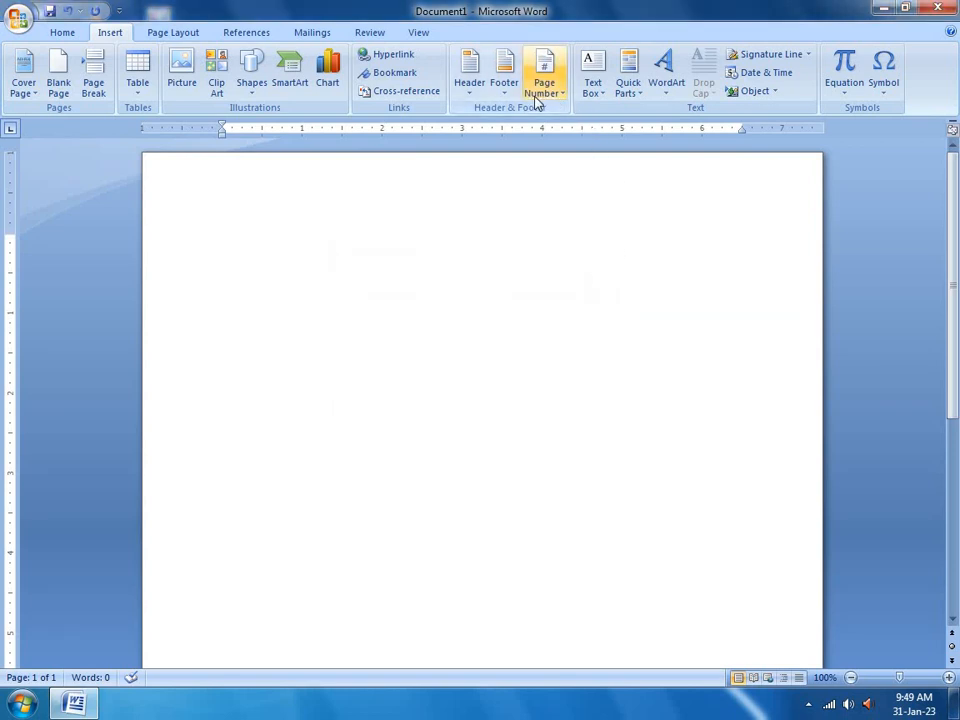
click(638, 98)
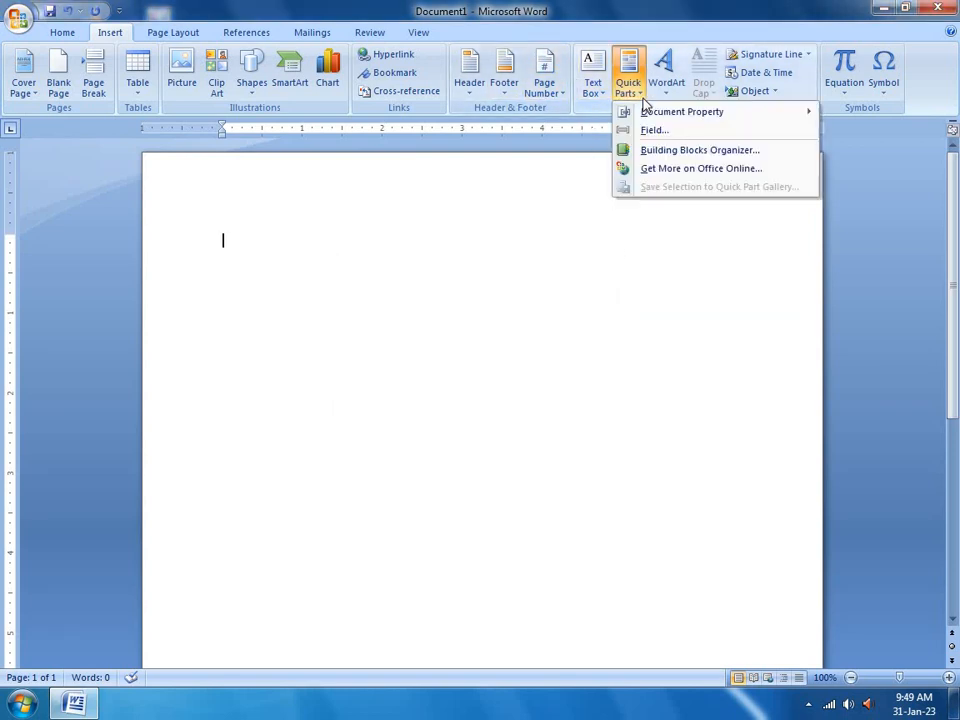
click(657, 155)
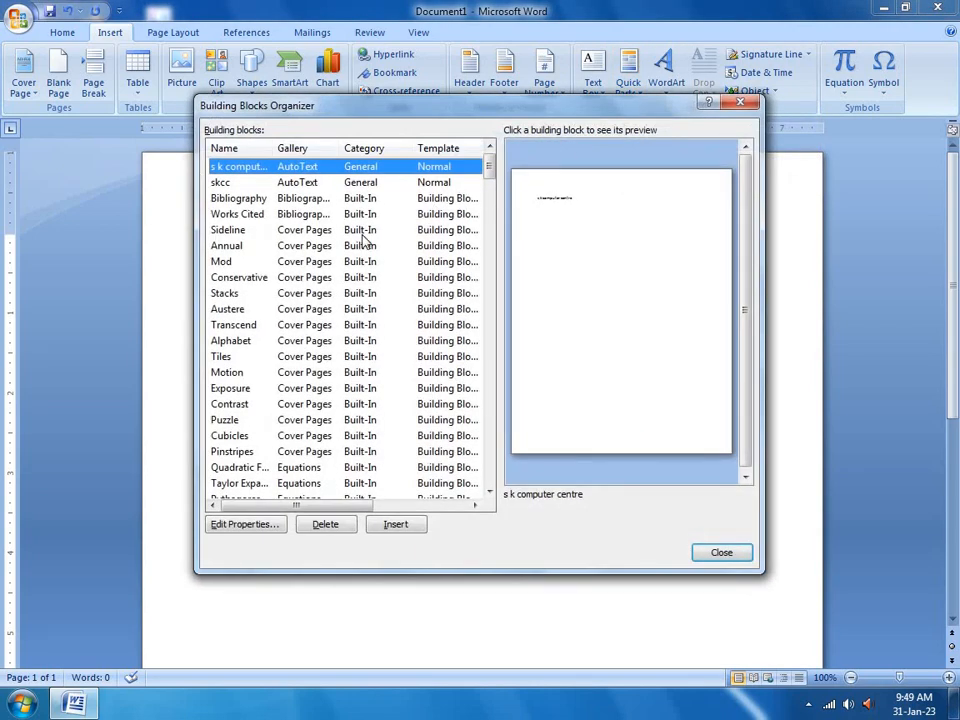
click(327, 340)
click(347, 420)
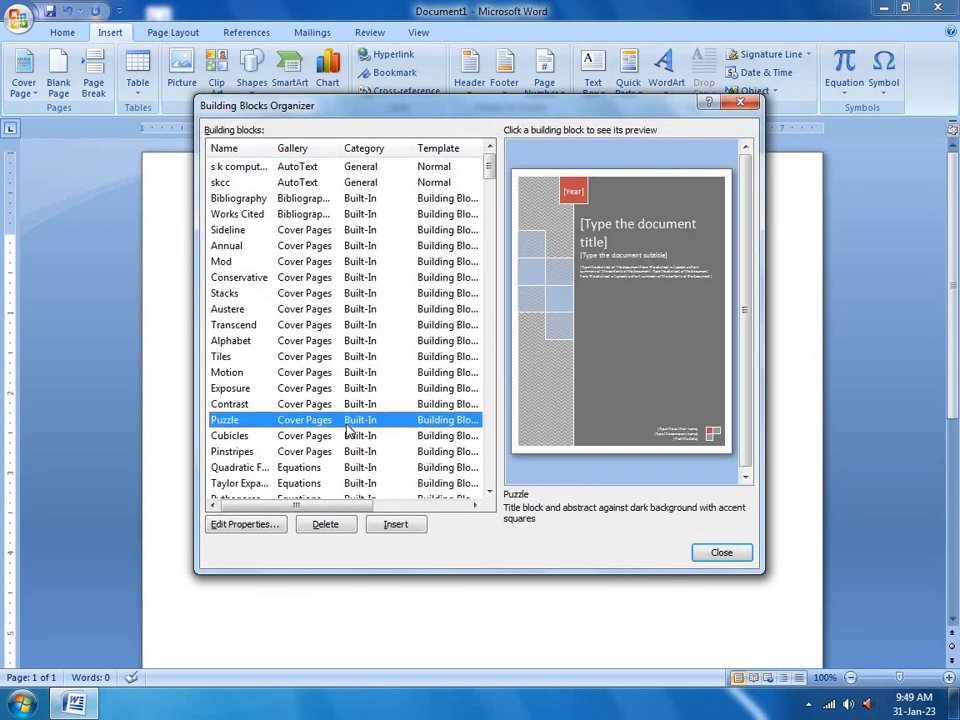
scroll(372, 370, down, 3)
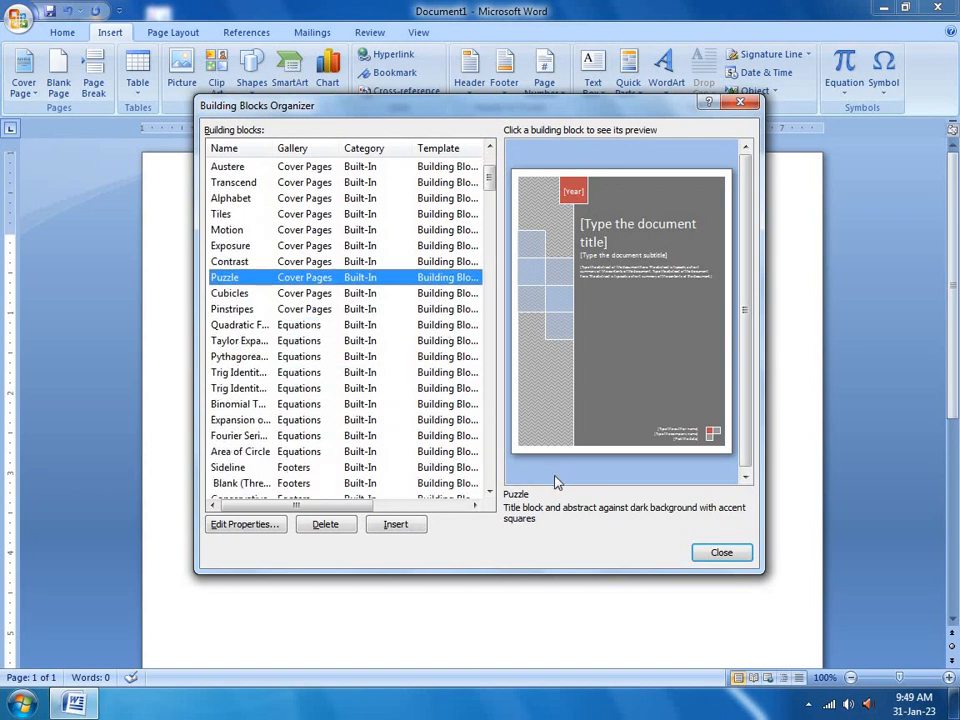
click(390, 525)
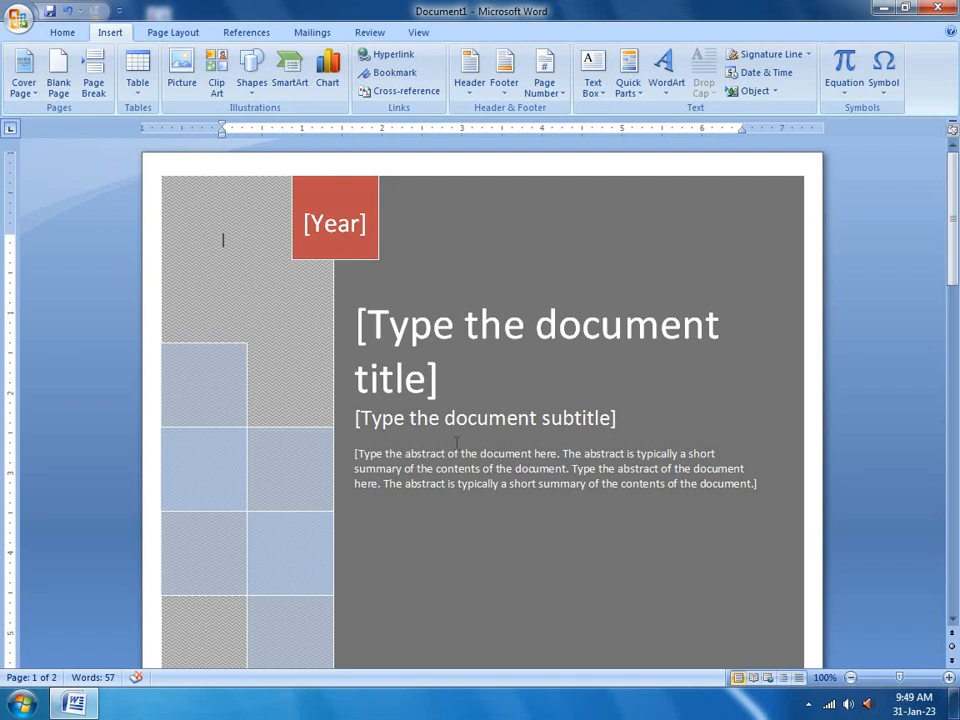
click(228, 240)
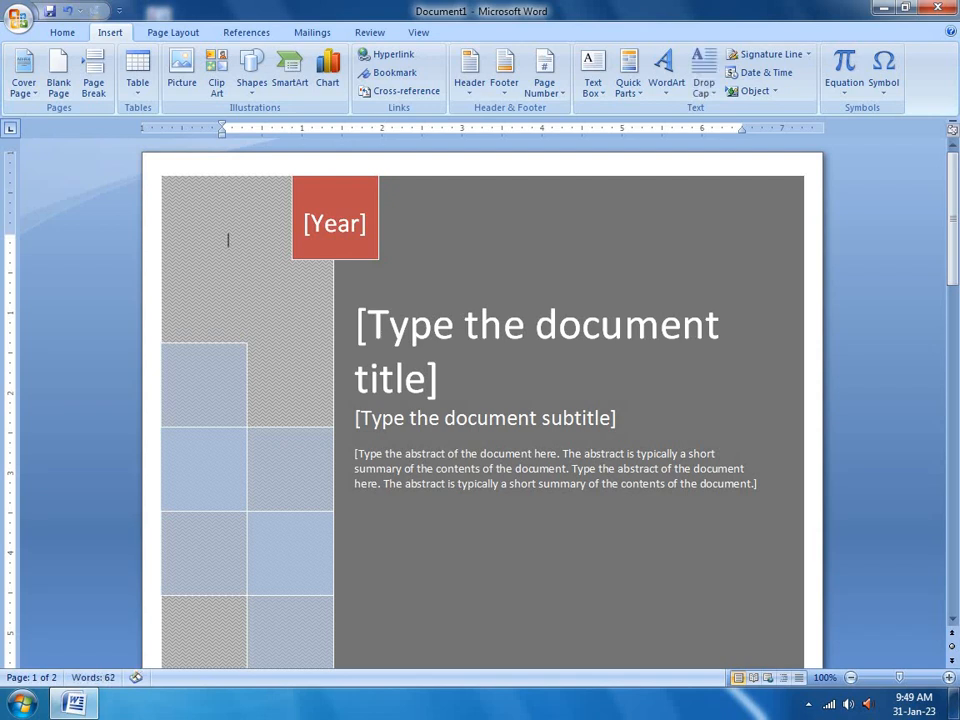
key(ctrl+z)
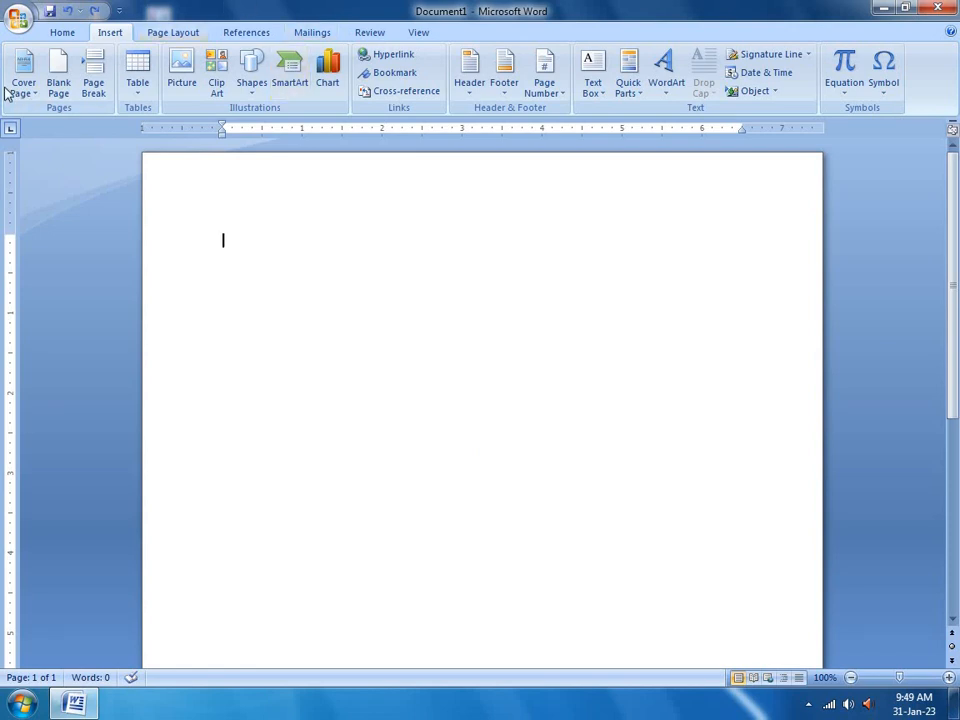
Show the WordArt style gallery from the Insert tab on the blank page
click(628, 90)
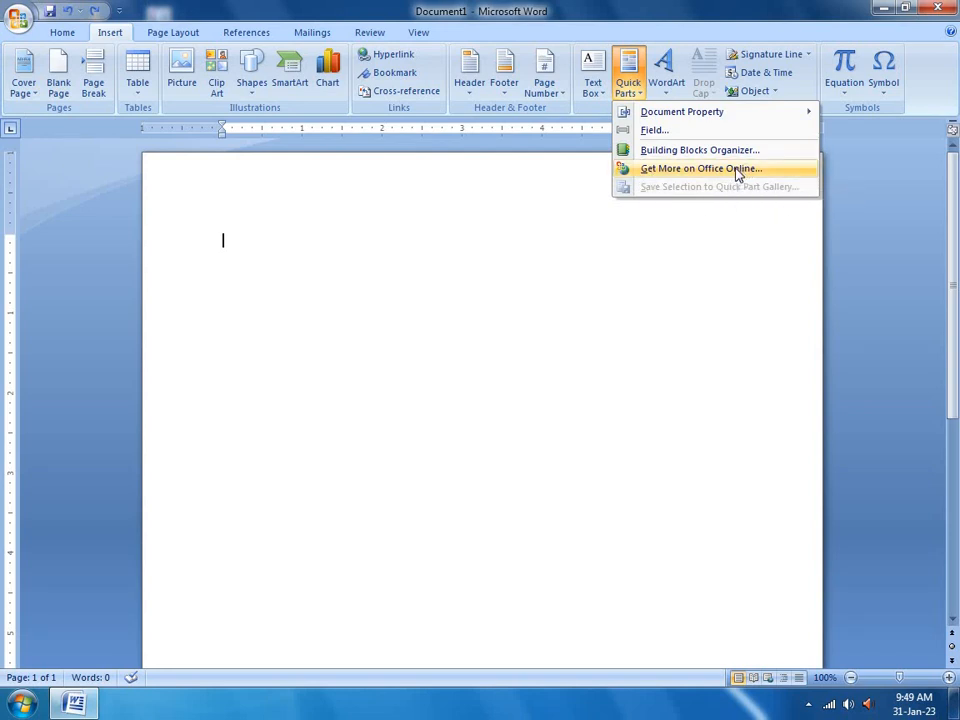
click(667, 97)
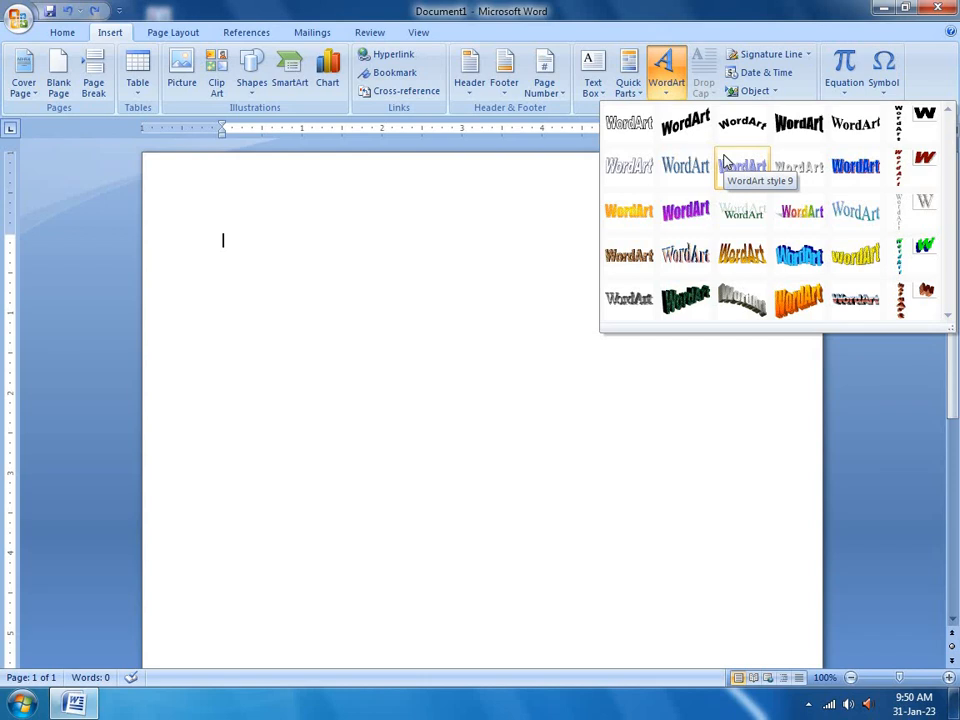
Create rainbow-style WordArt reading 'Dilkhush and Bhagwan', correcting the b to a capital B
click(800, 211)
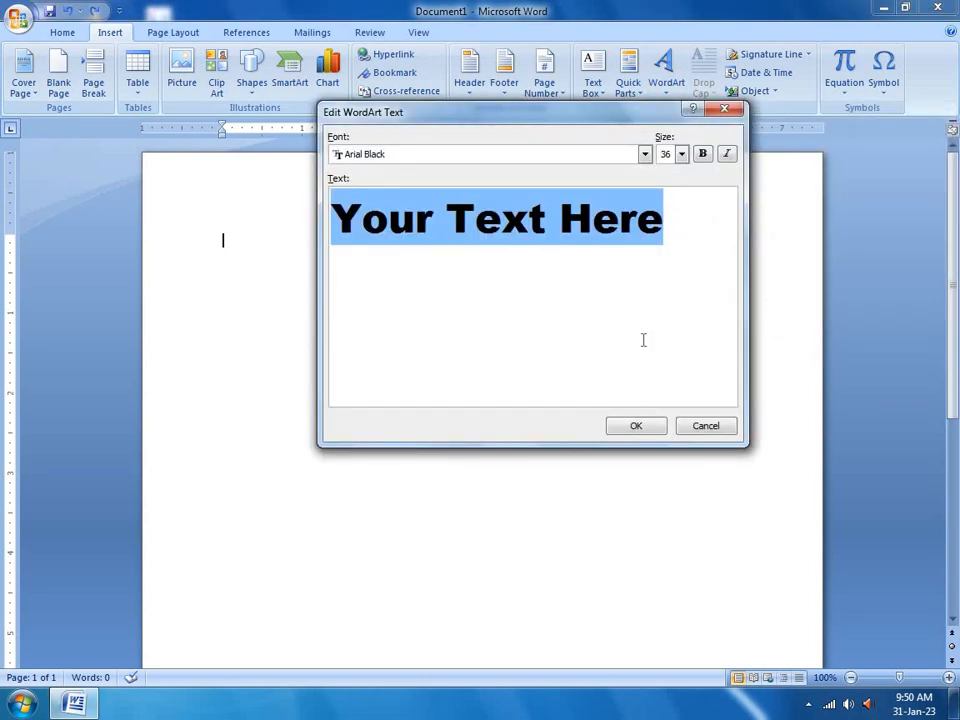
text(sa)
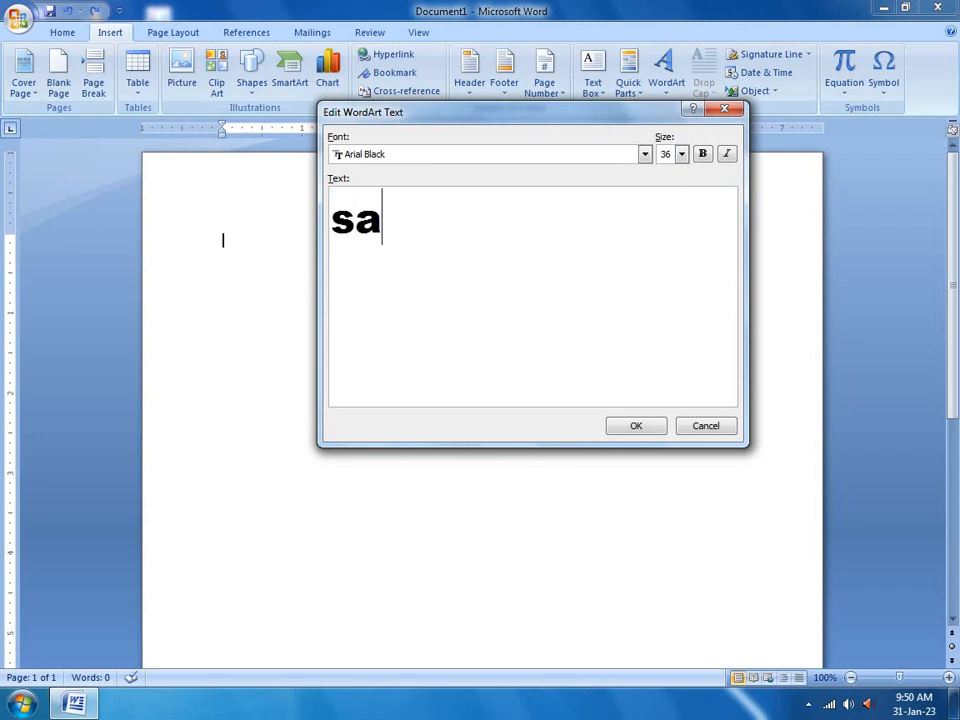
text(roj)
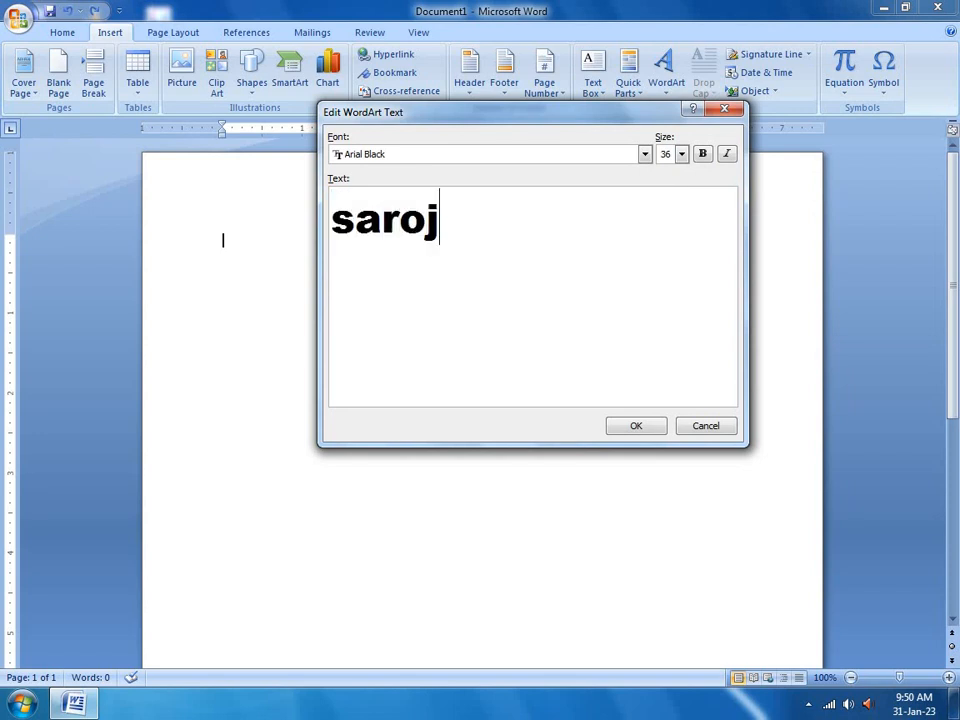
key(BackSpace)
key(BackSpace)
key(BackSpace)
key(BackSpace)
key(BackSpace)
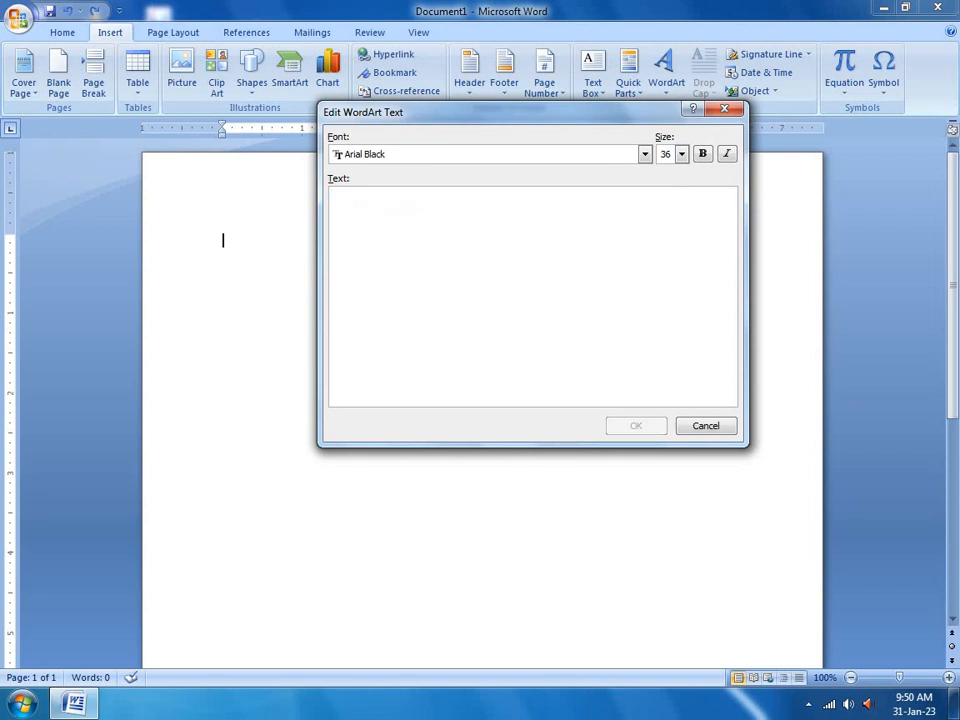
text(D)
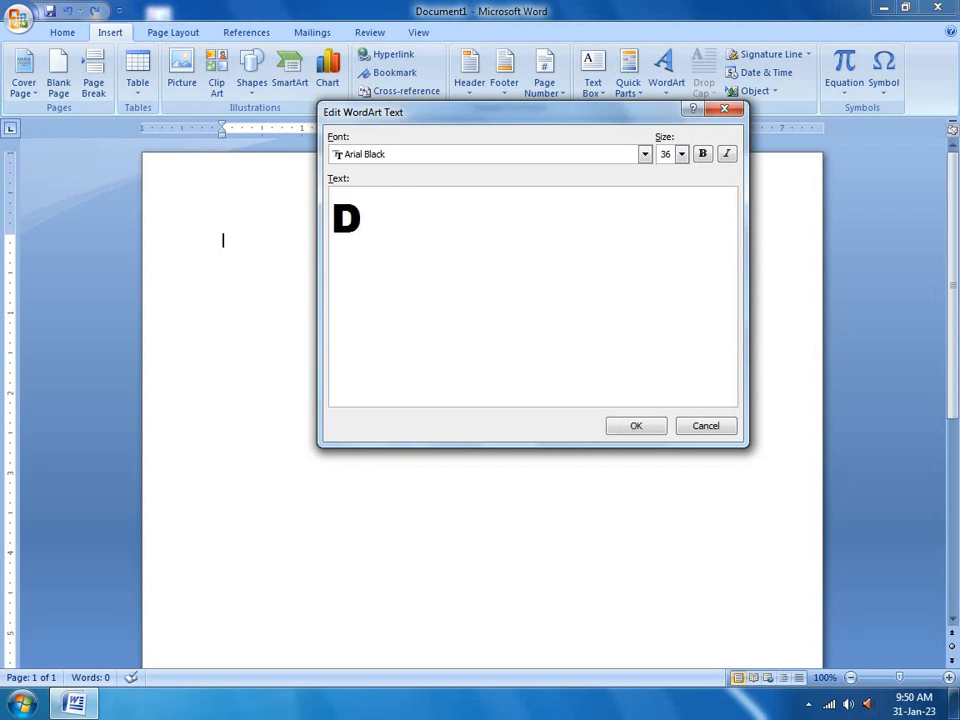
text(ilkh)
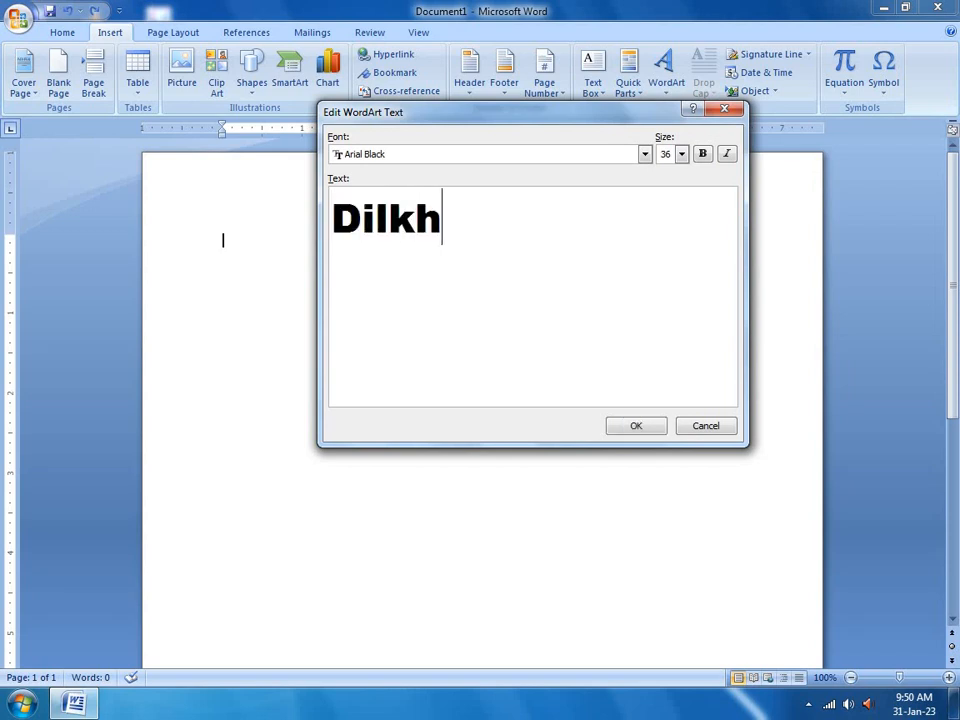
text(ush )
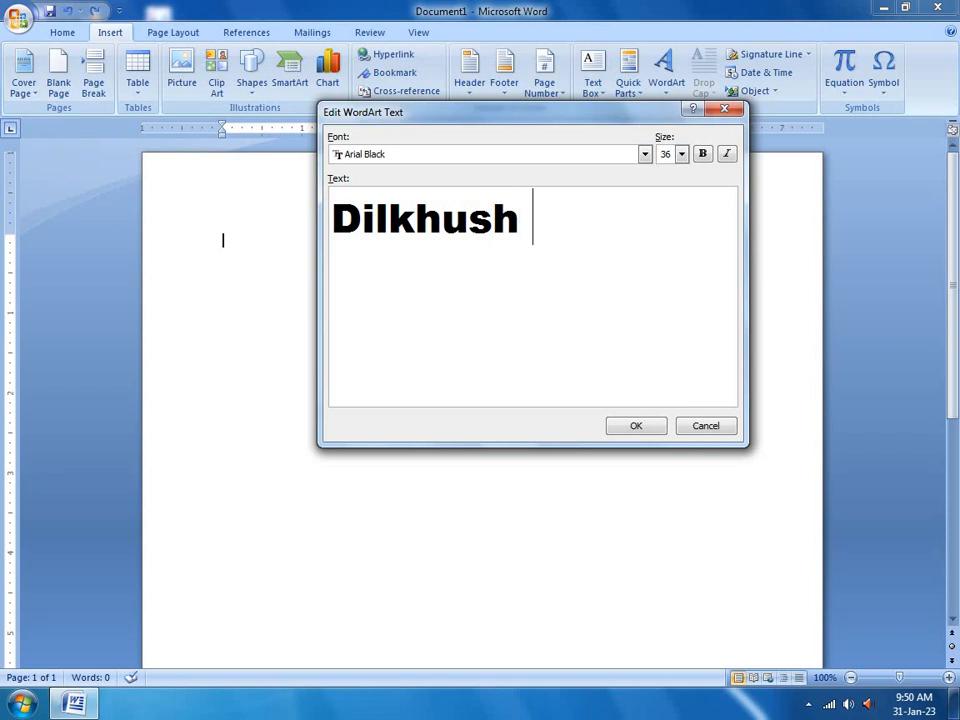
text(an)
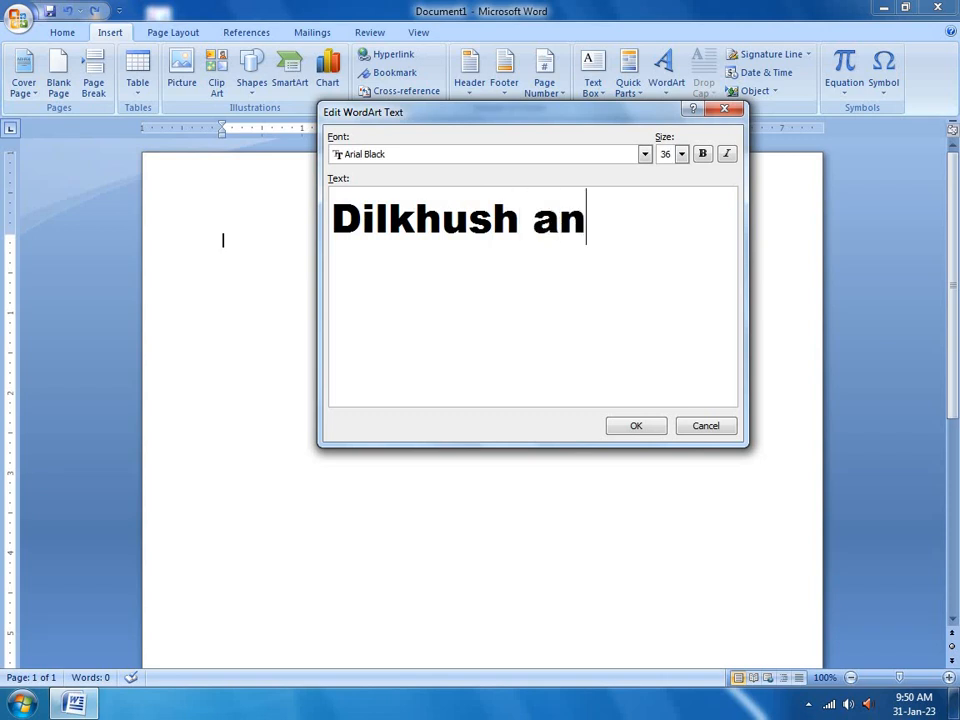
text(d bh)
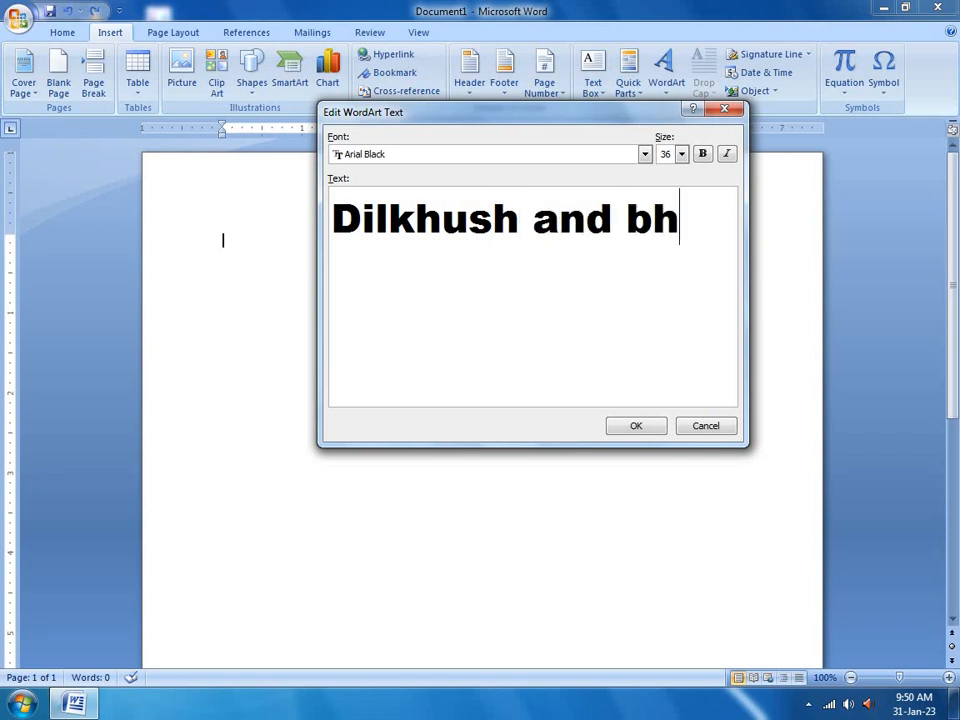
text(agwan)
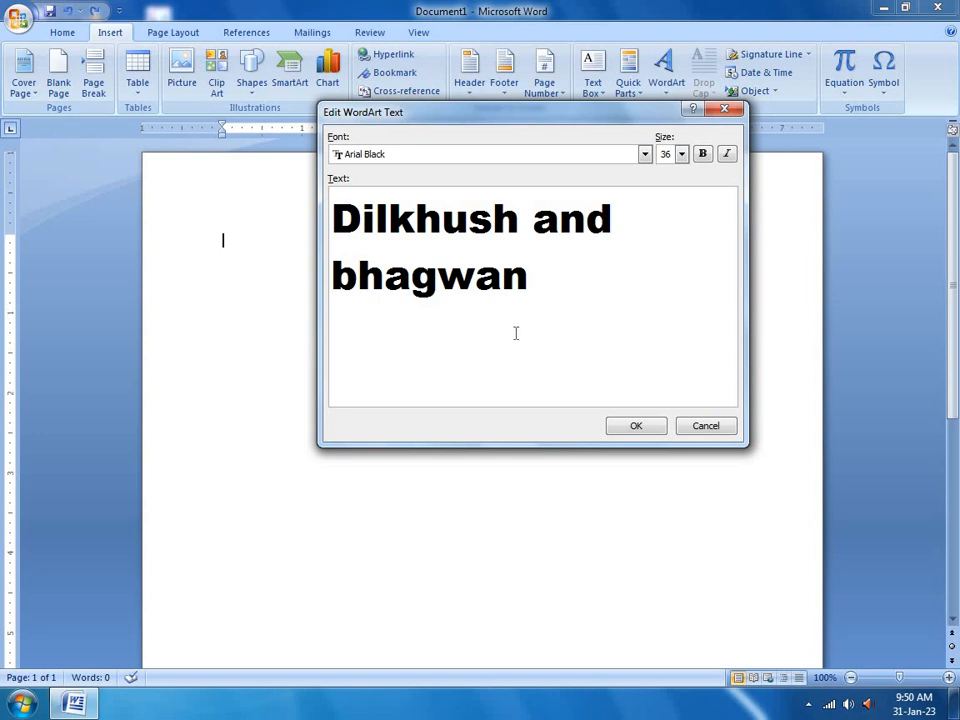
click(359, 277)
key(BackSpace)
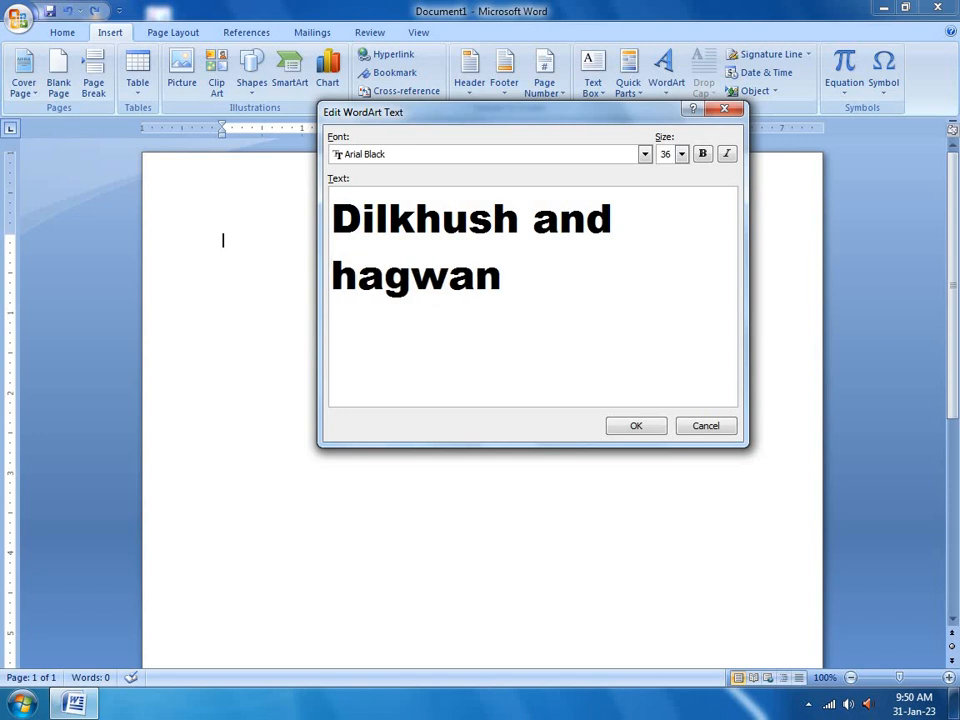
text(B)
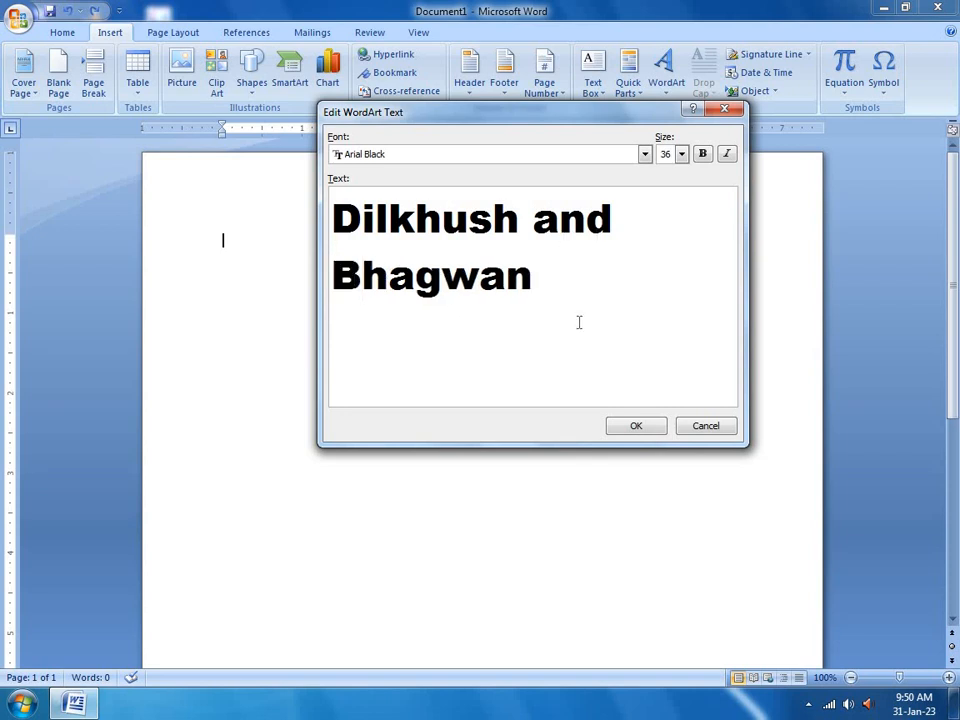
click(620, 424)
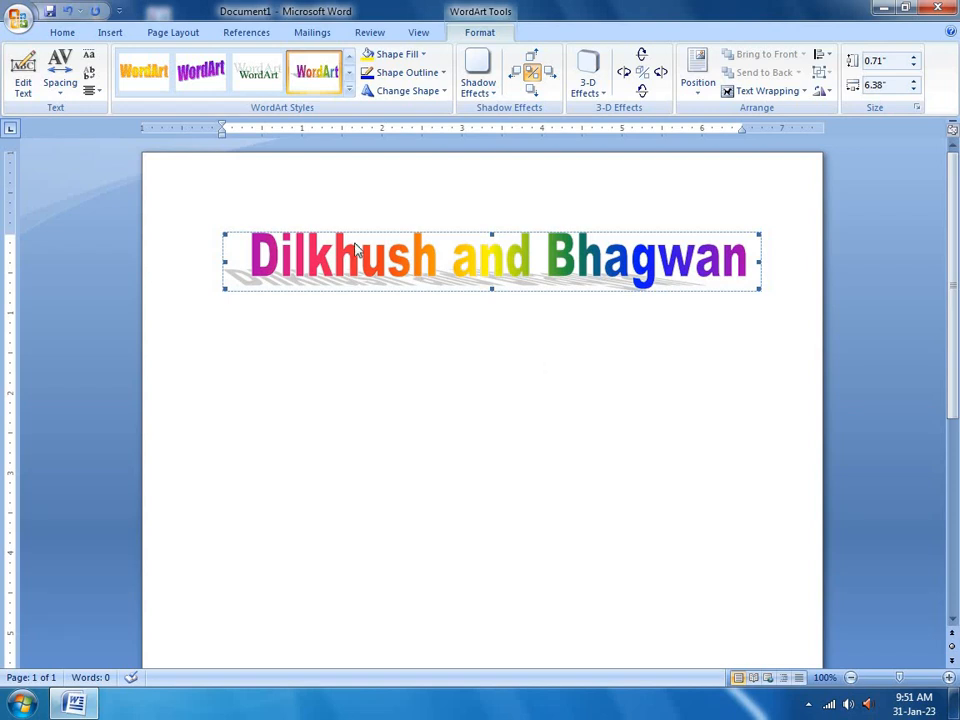
Expand the Format tab's WordArt Styles gallery for the 'Dilkhush and Bhagwan' heading
click(349, 89)
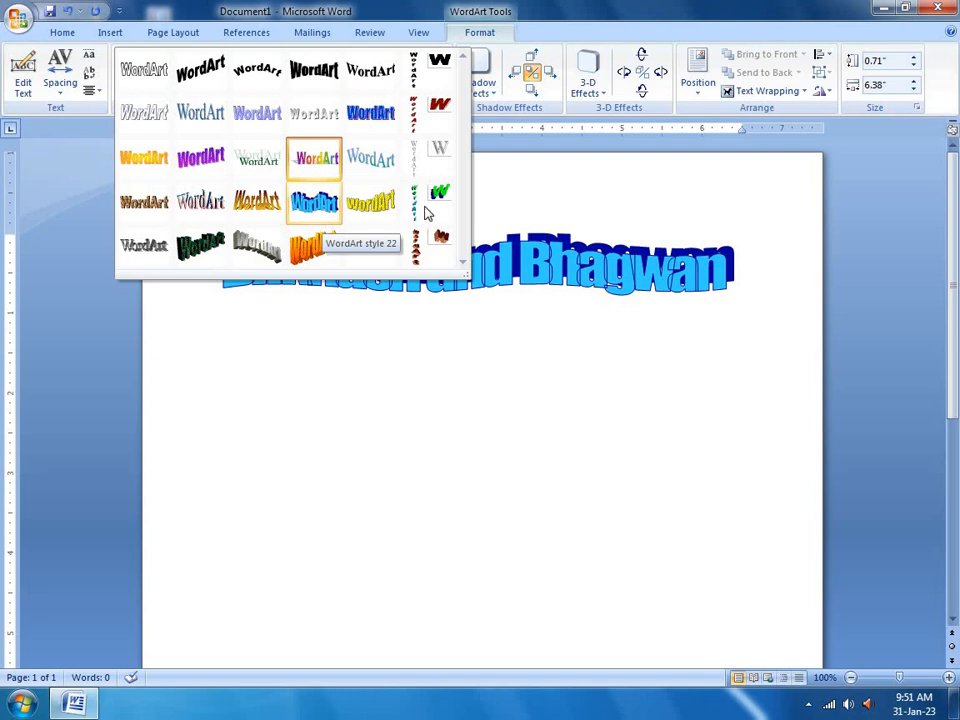
Set the WordArt's wrapping to In Front of Text and drag it toward mid-page
click(517, 265)
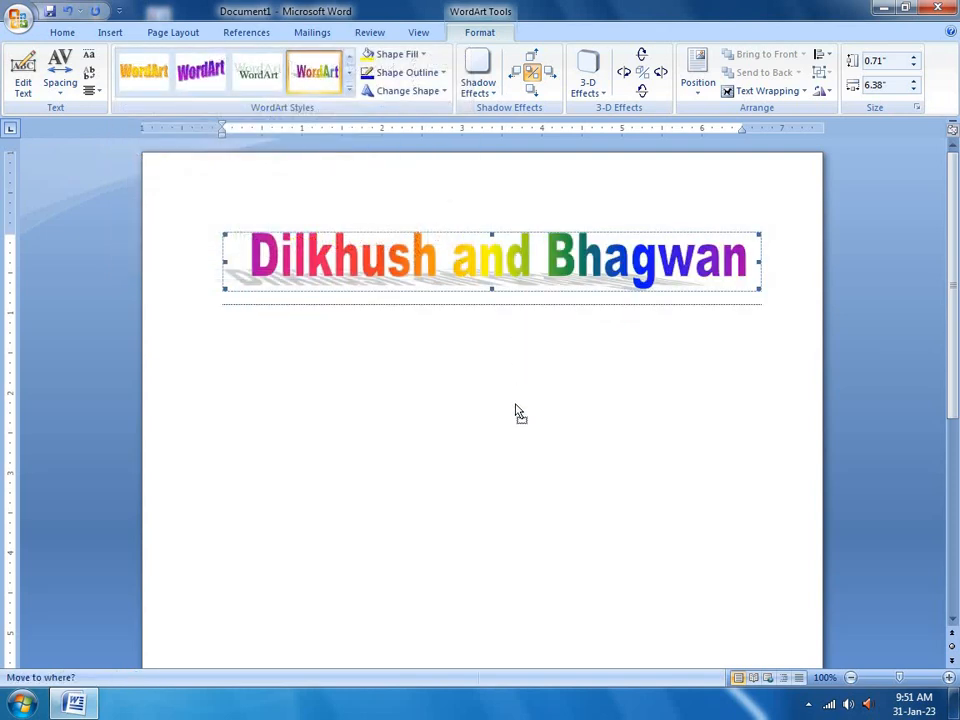
click(514, 411)
click(472, 265)
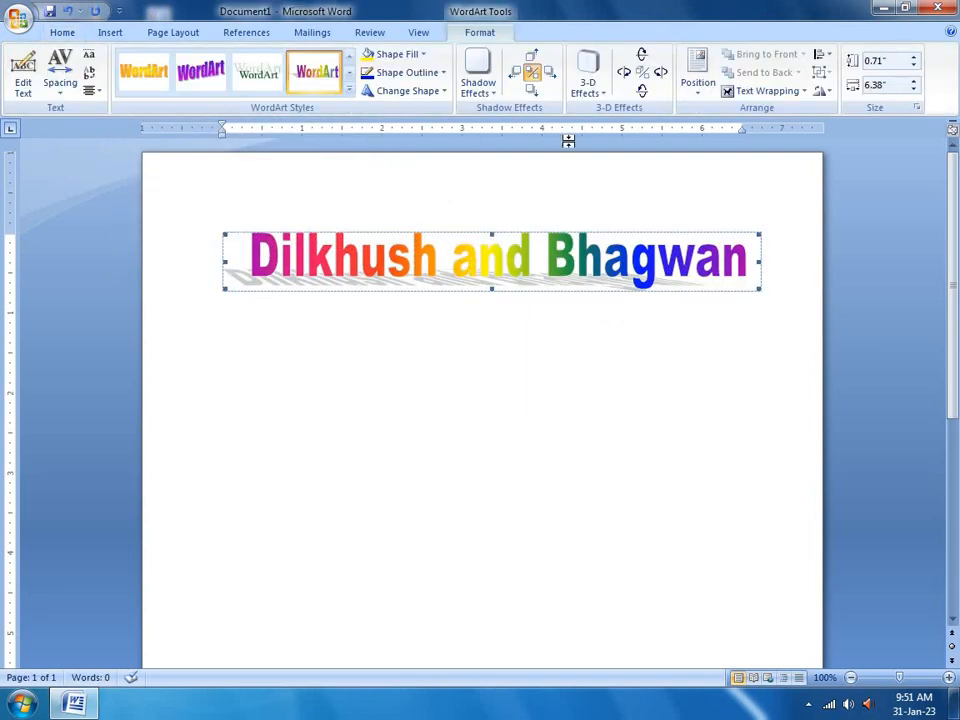
click(745, 92)
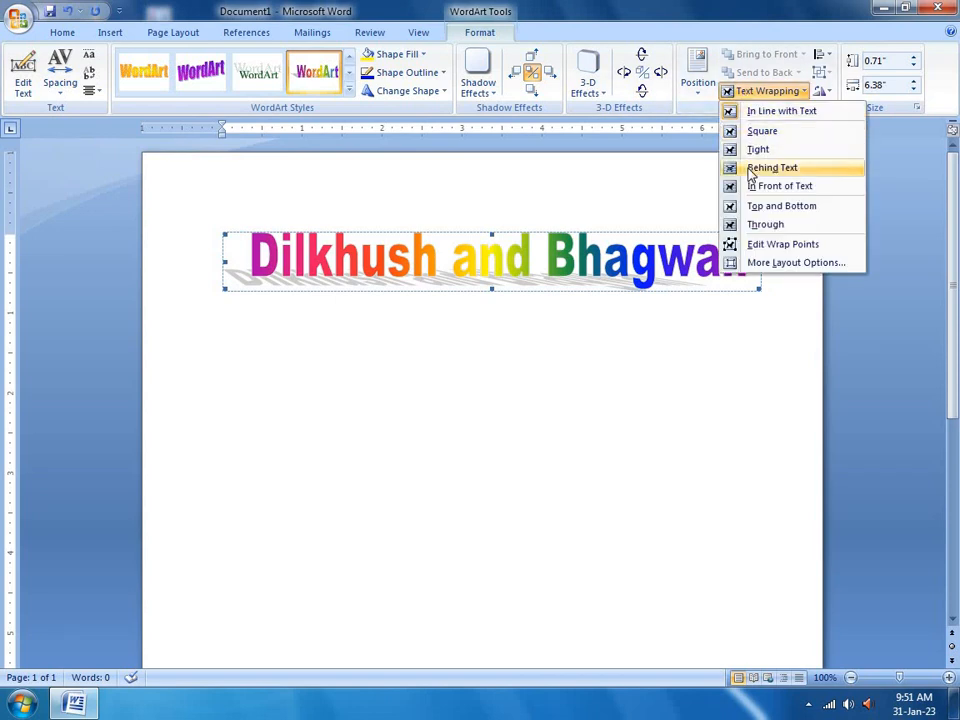
click(770, 186)
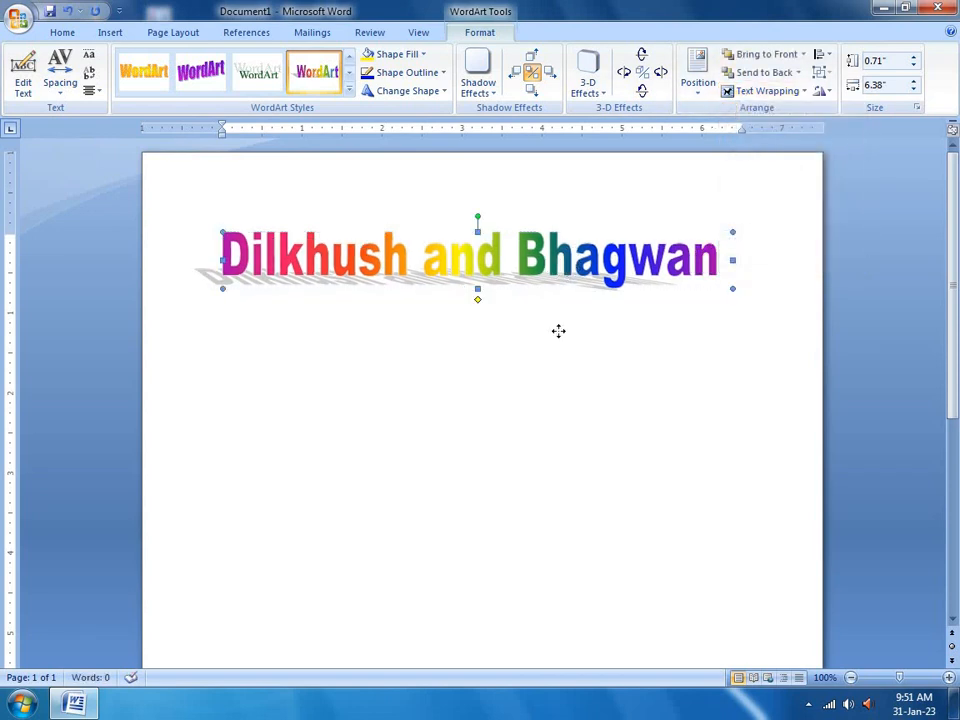
drag(566, 425, 553, 424)
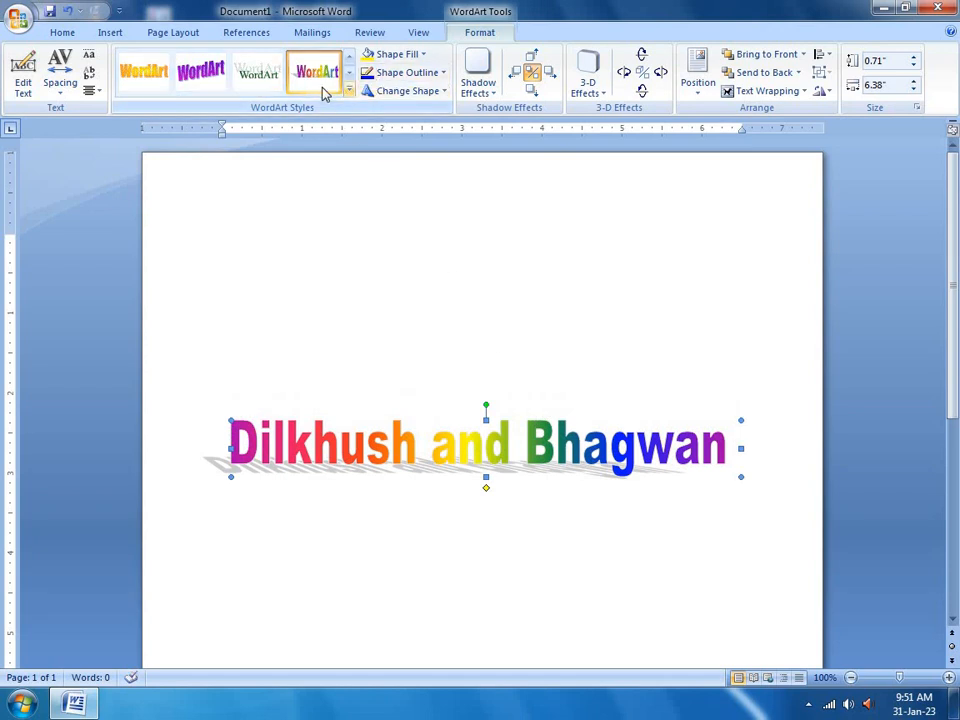
Apply the brown wood-textured WordArt style after trying green and purple styles
click(273, 83)
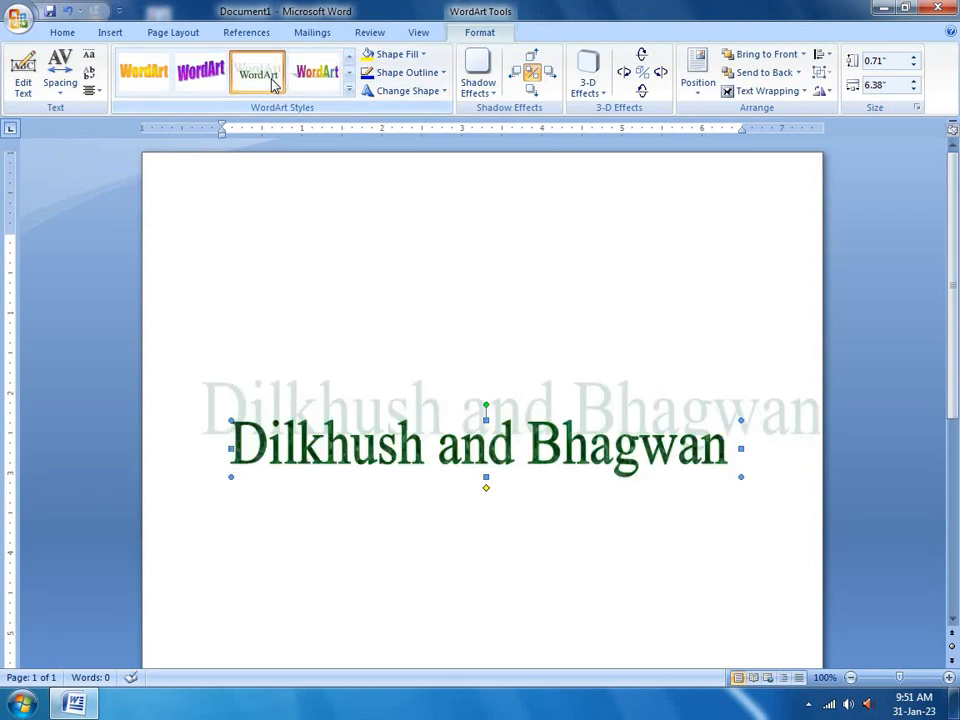
click(204, 68)
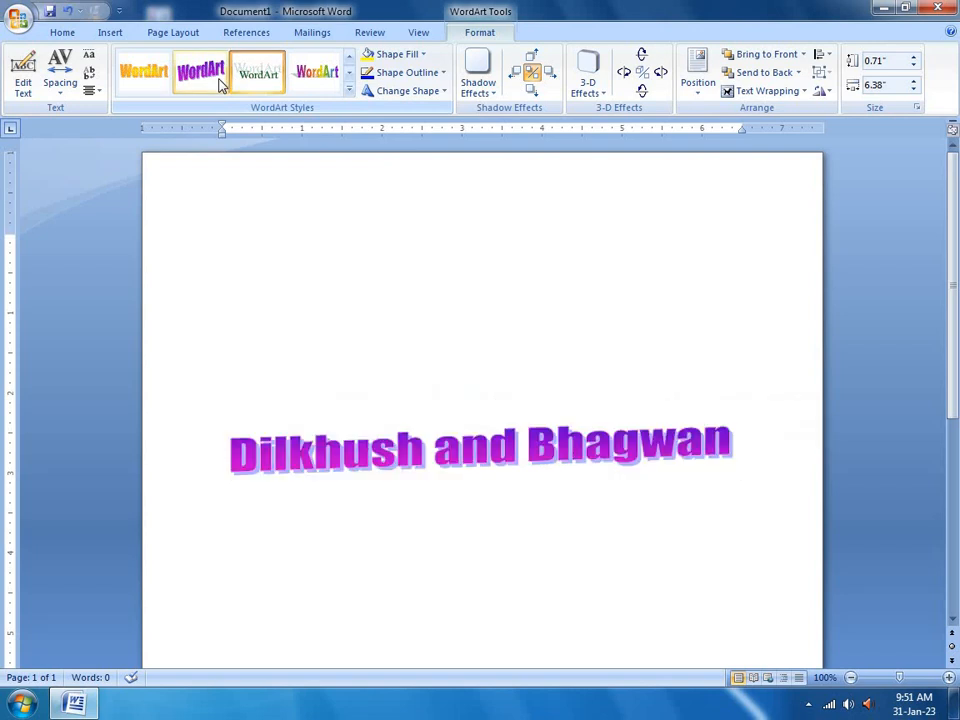
click(349, 89)
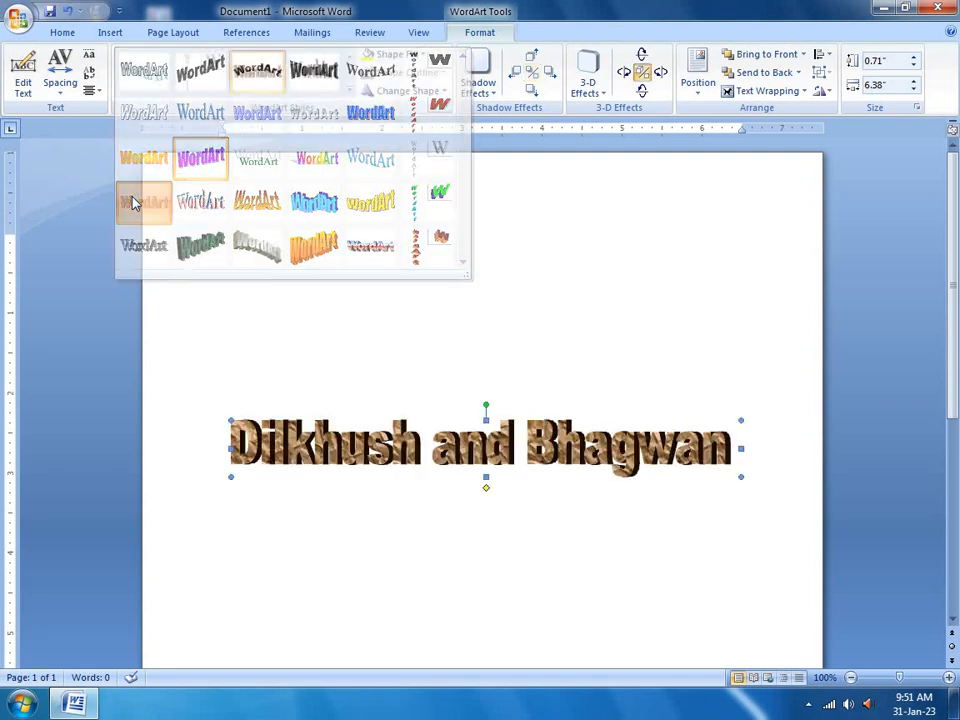
click(137, 203)
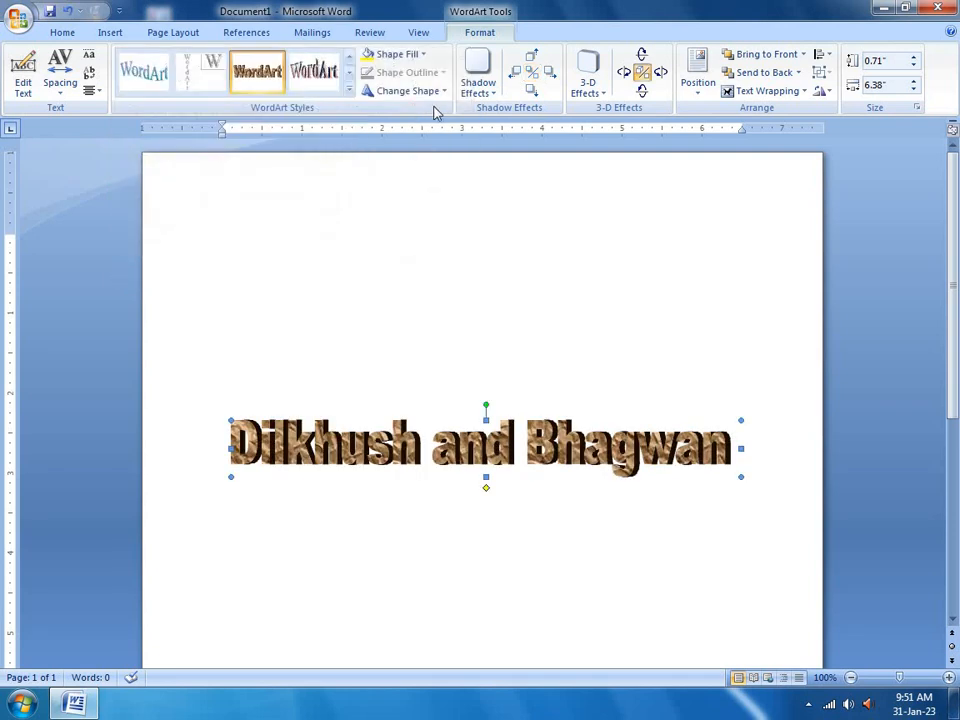
click(422, 56)
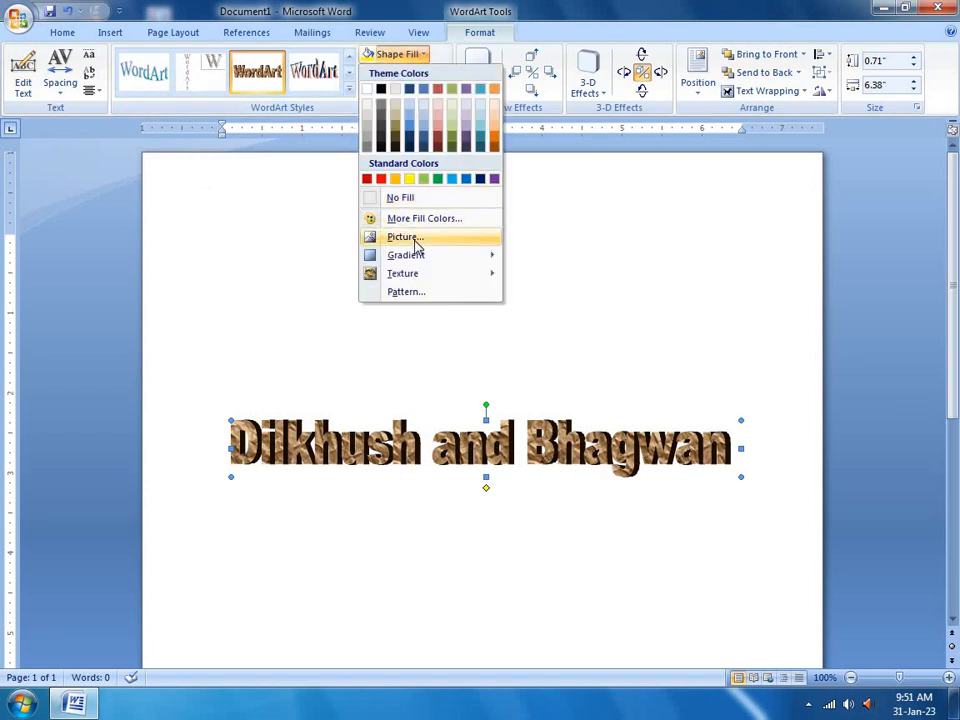
Fill the WordArt letters with the Bollywood group photo from the images folder
click(405, 237)
double_click(285, 268)
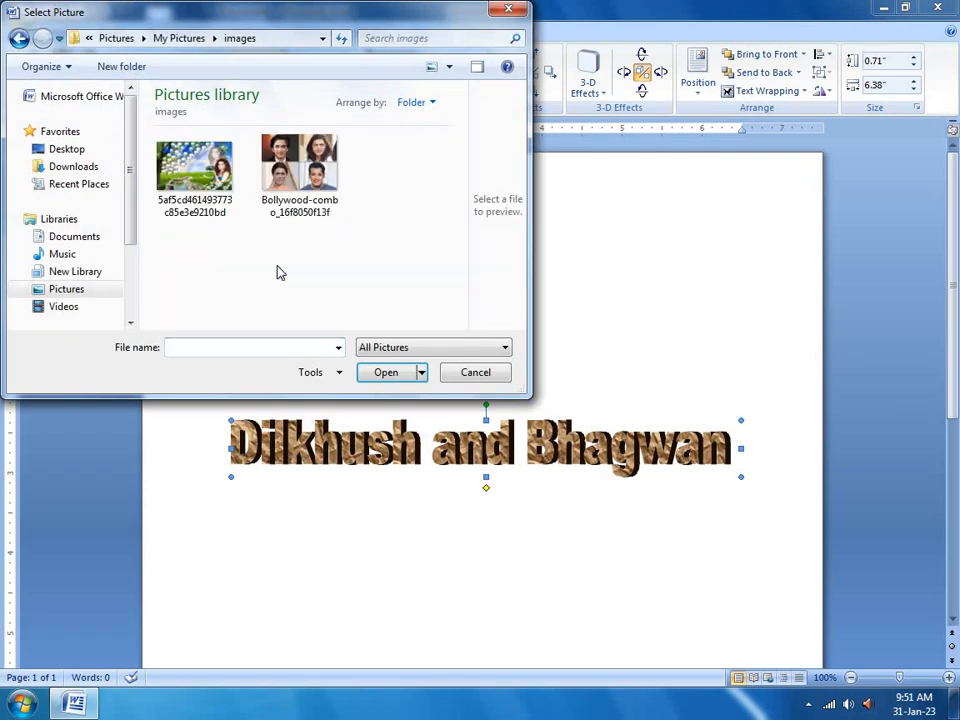
click(276, 190)
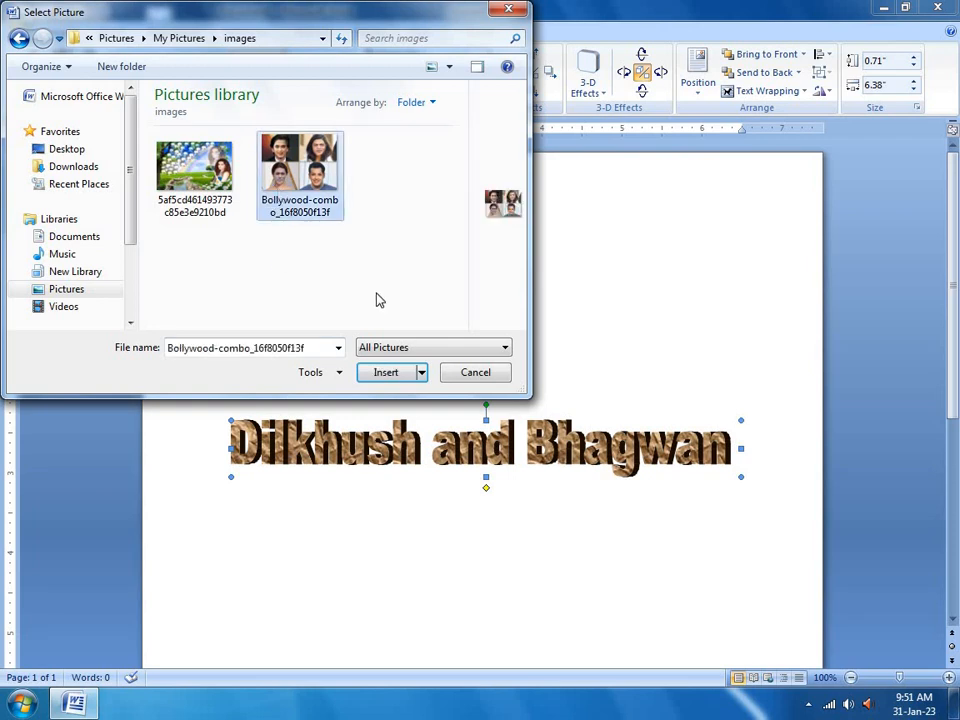
click(382, 374)
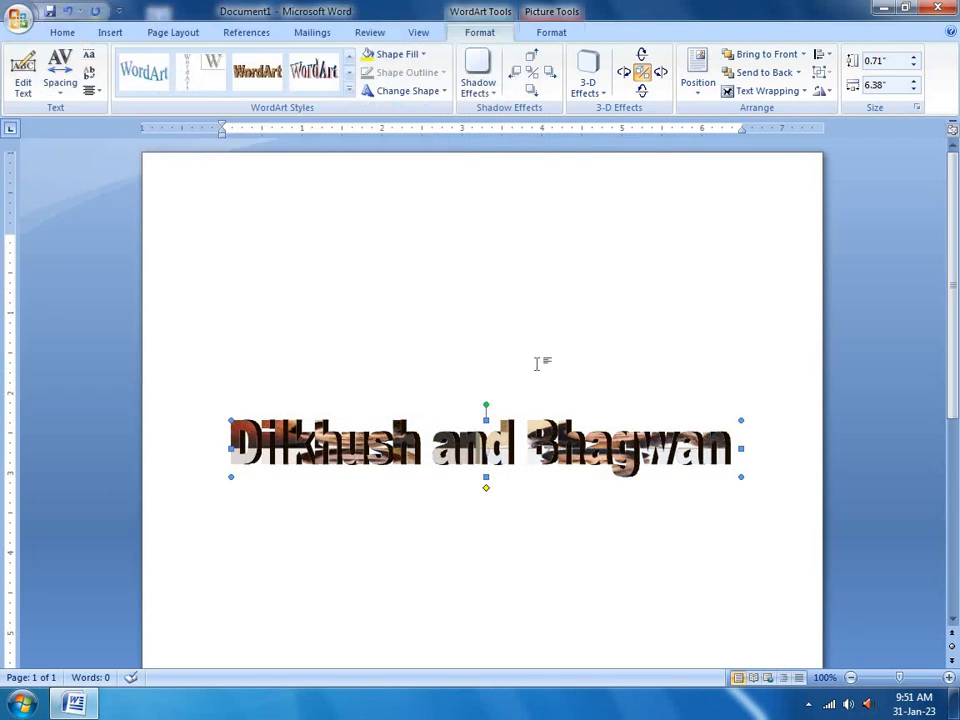
Replace the letter fill with the green landscape picture
click(395, 54)
click(402, 240)
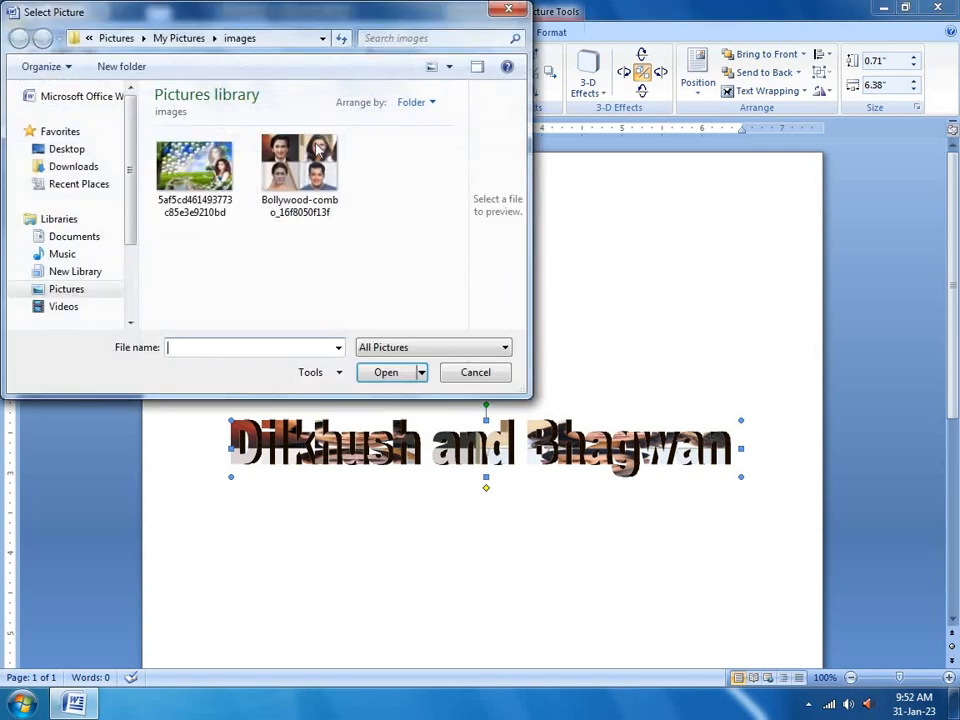
click(195, 170)
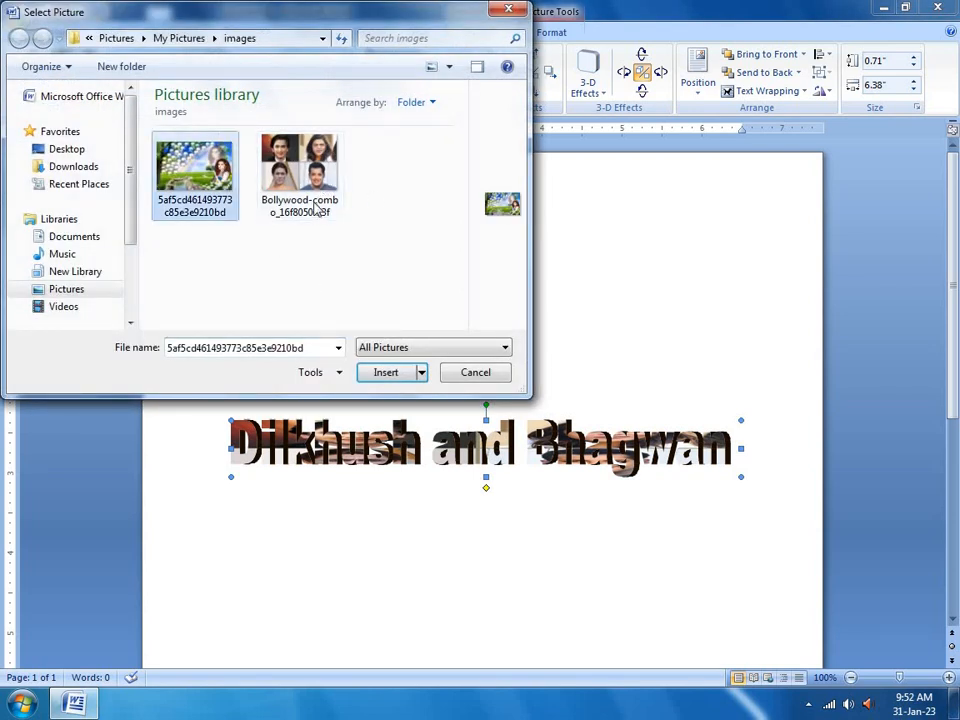
click(381, 378)
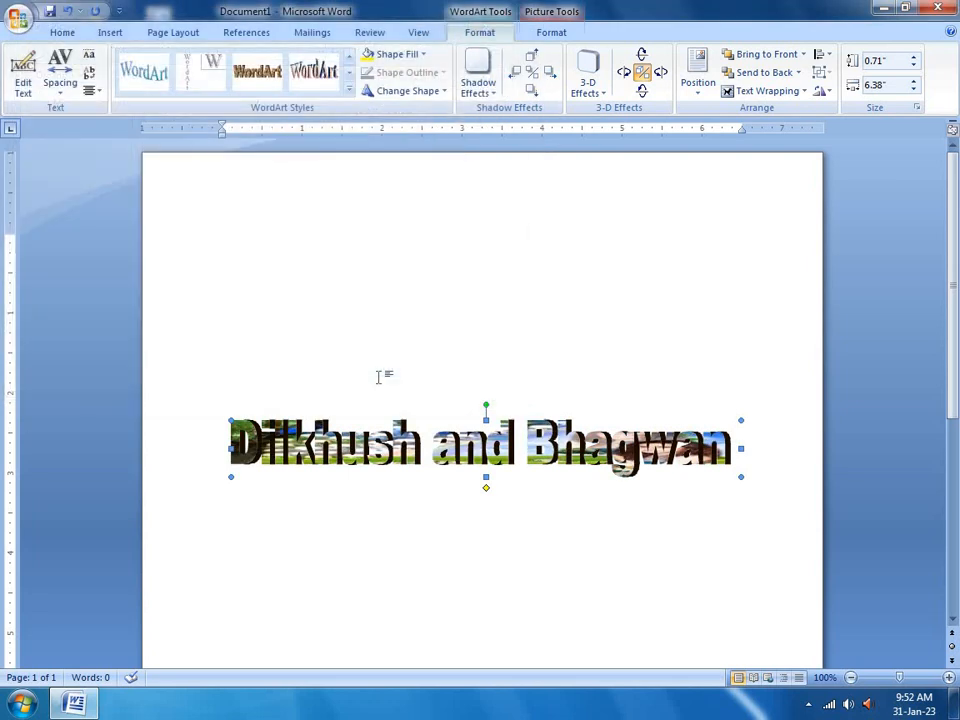
click(392, 91)
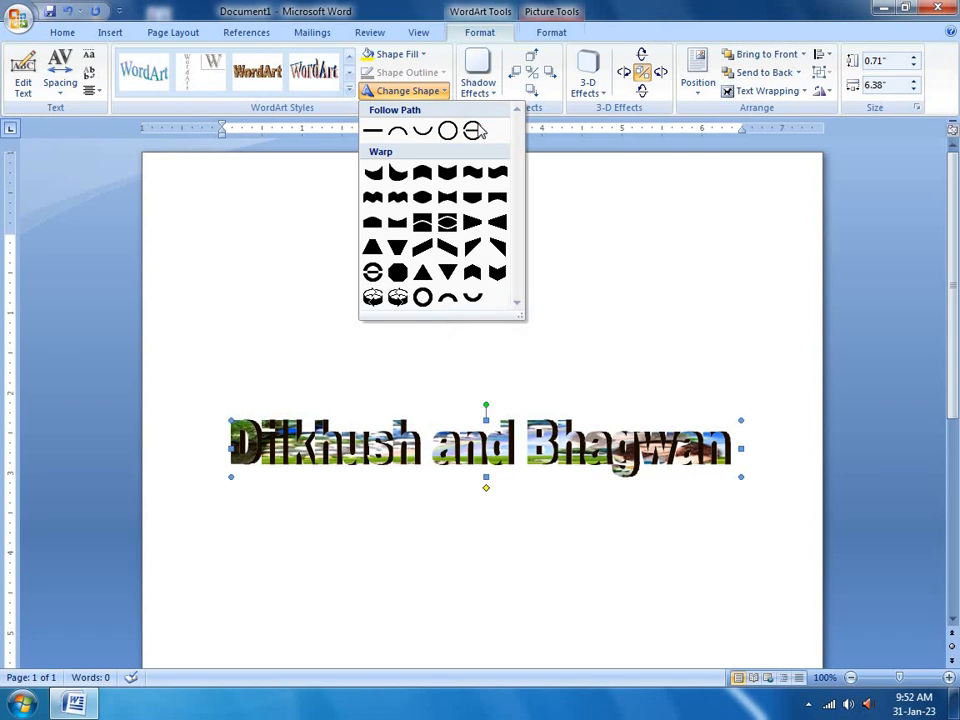
click(490, 94)
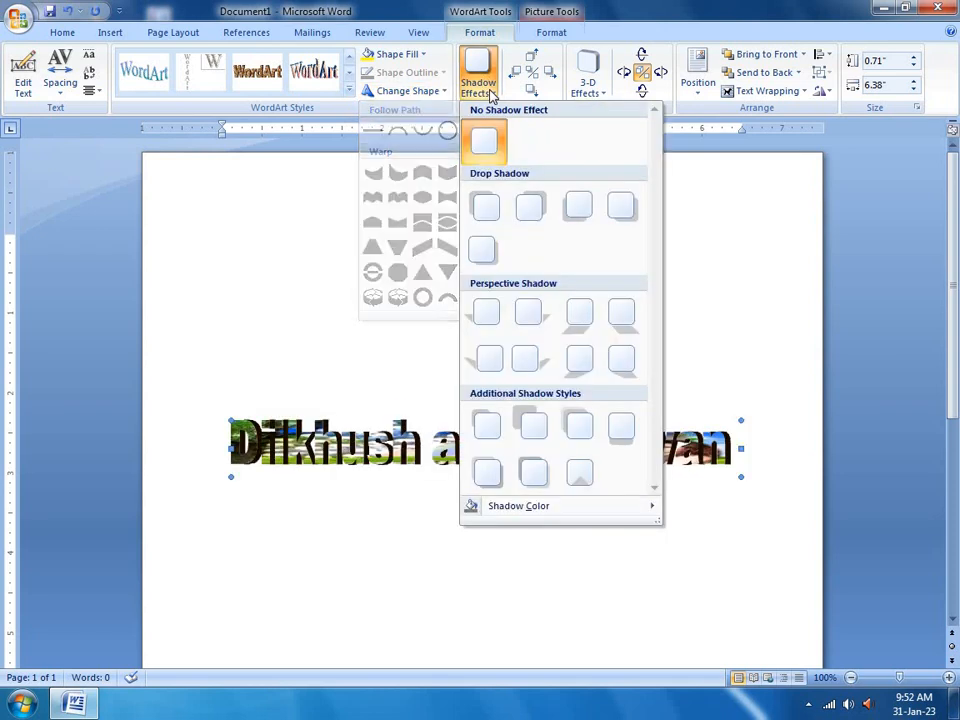
Apply a drop shadow, then switch to a different additional shadow style
click(477, 218)
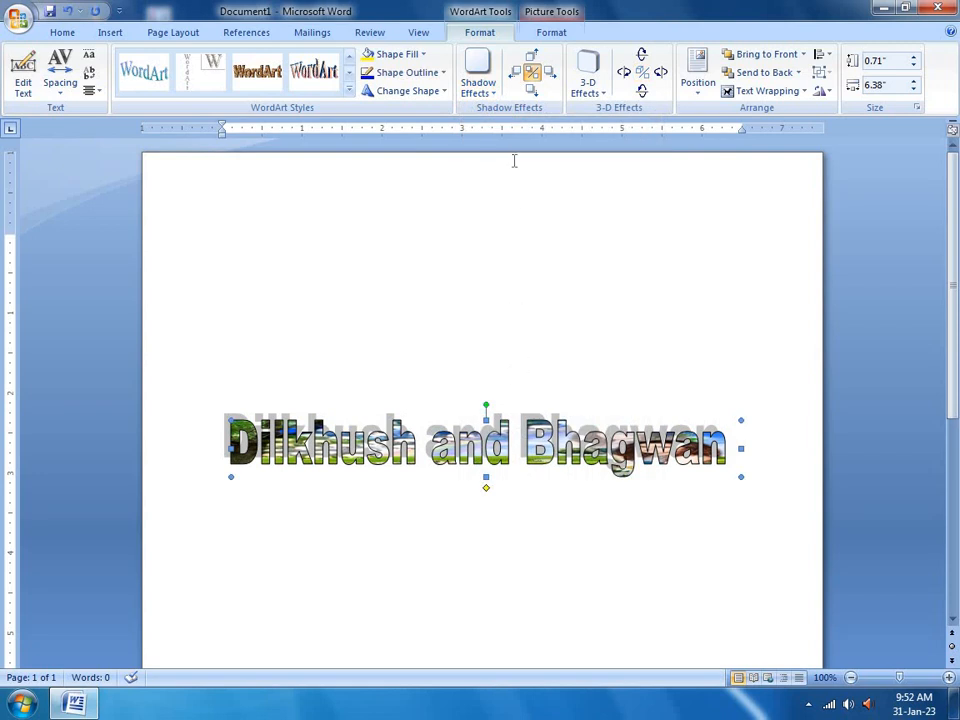
click(485, 95)
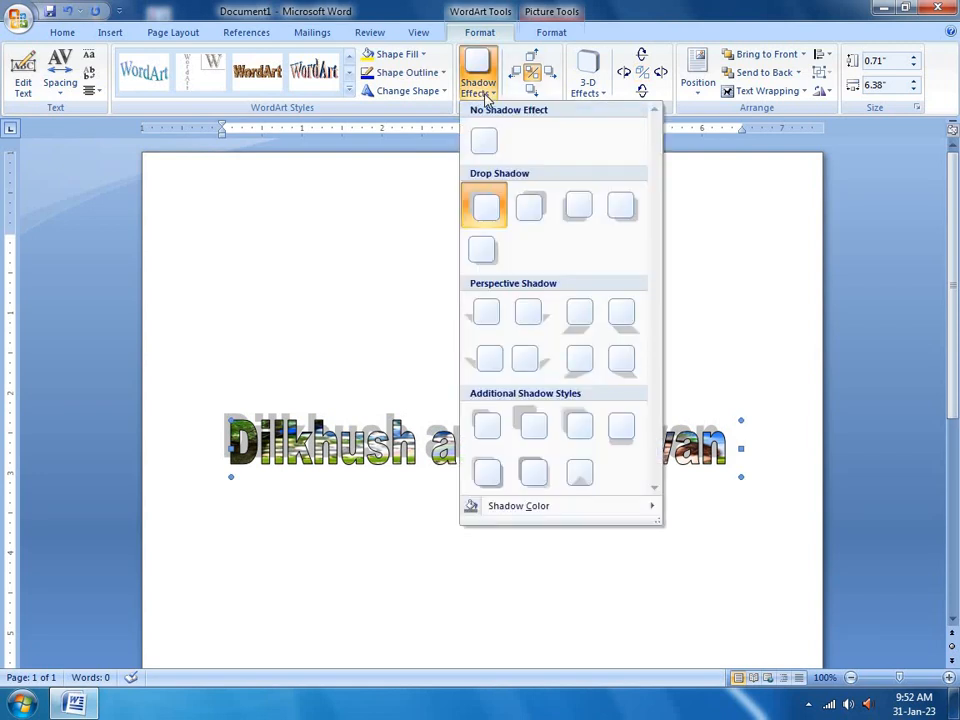
click(527, 426)
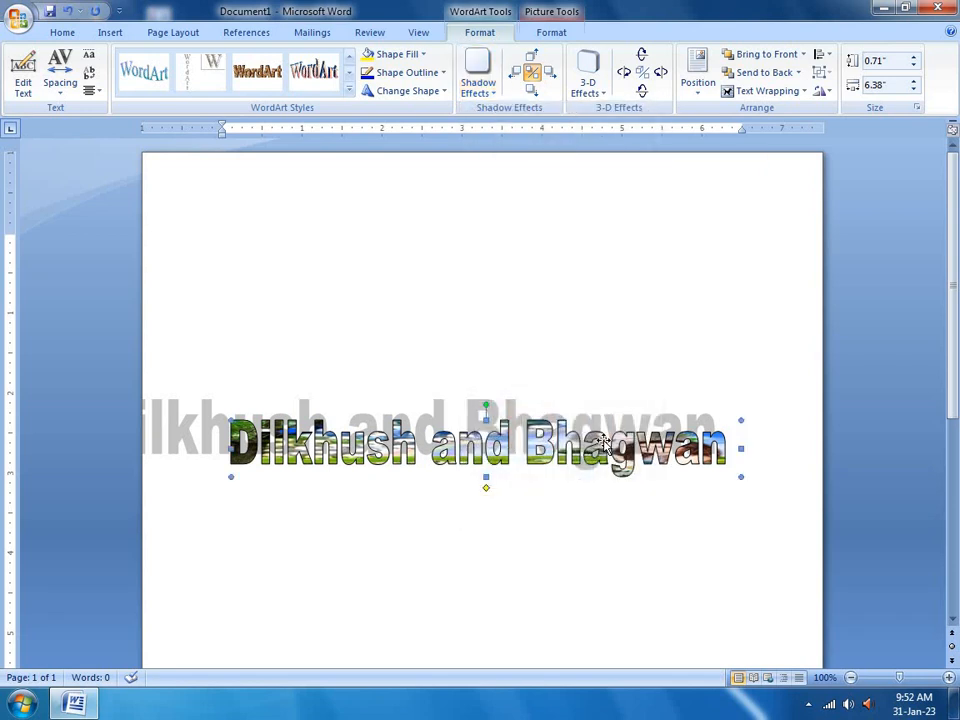
Nudge the shadow left three times, then right ten times to set its offset
click(516, 74)
click(516, 74)
click(516, 74)
click(516, 74)
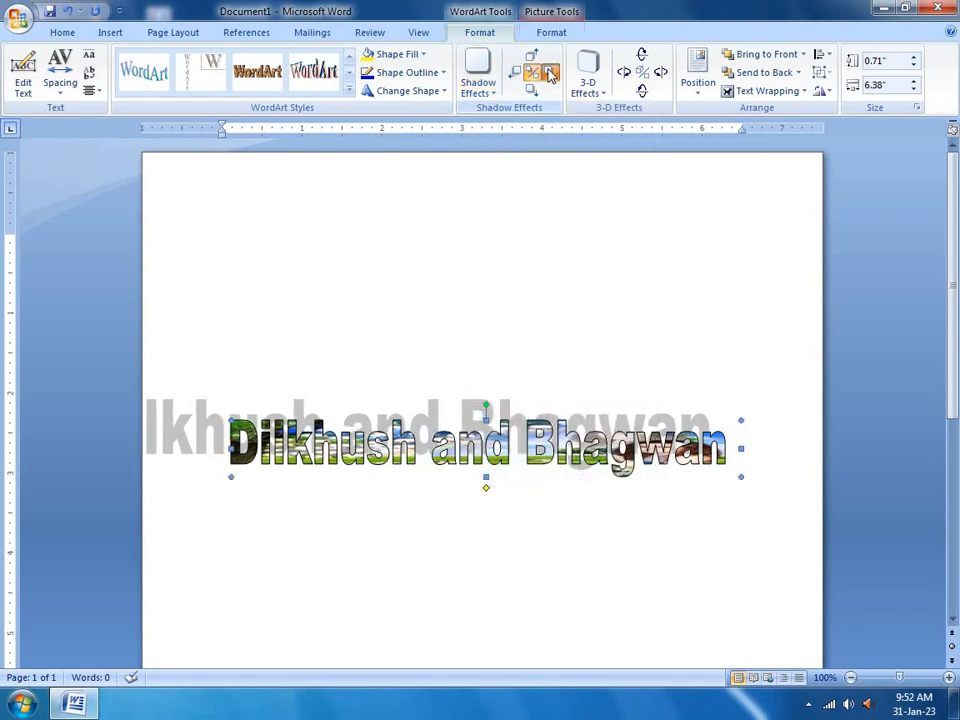
click(550, 75)
click(550, 75)
click(550, 75)
click(550, 75)
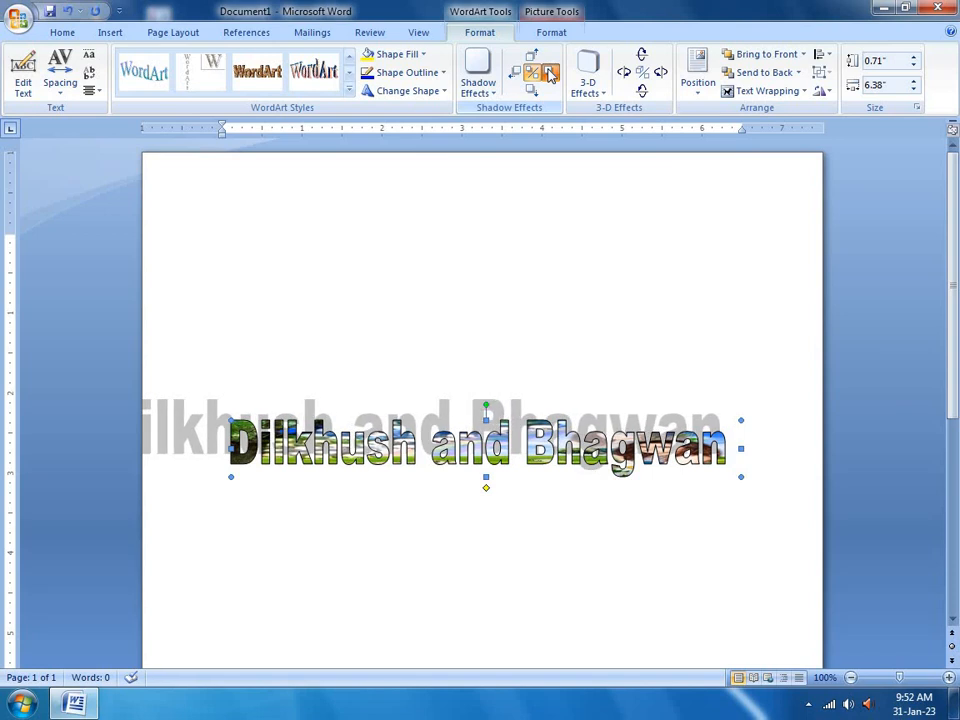
click(550, 75)
click(550, 75)
click(550, 75)
click(550, 75)
click(550, 75)
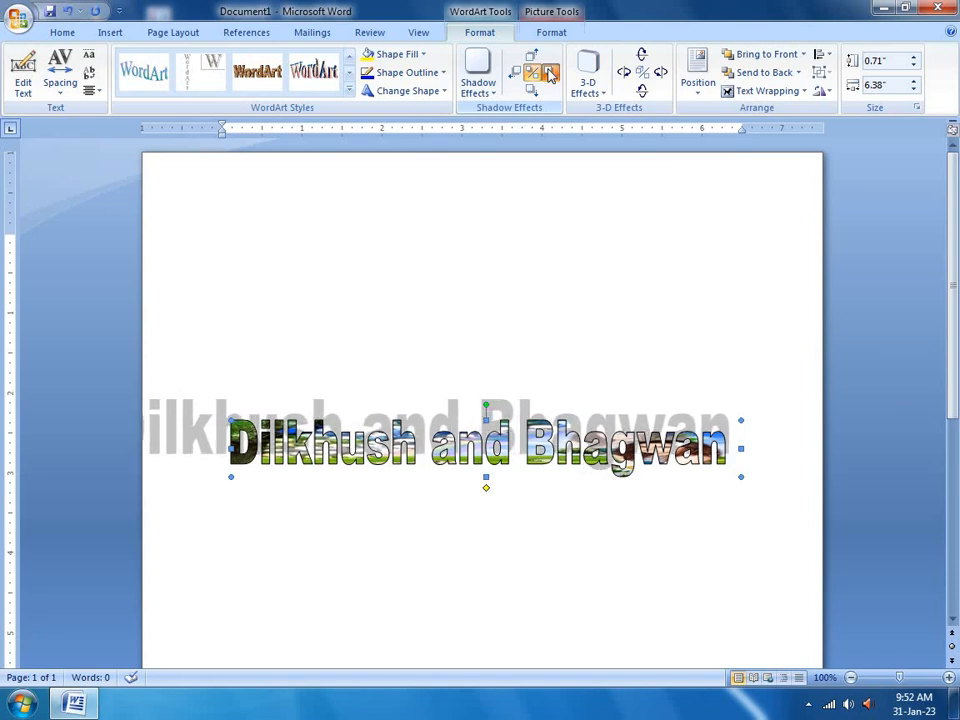
click(550, 75)
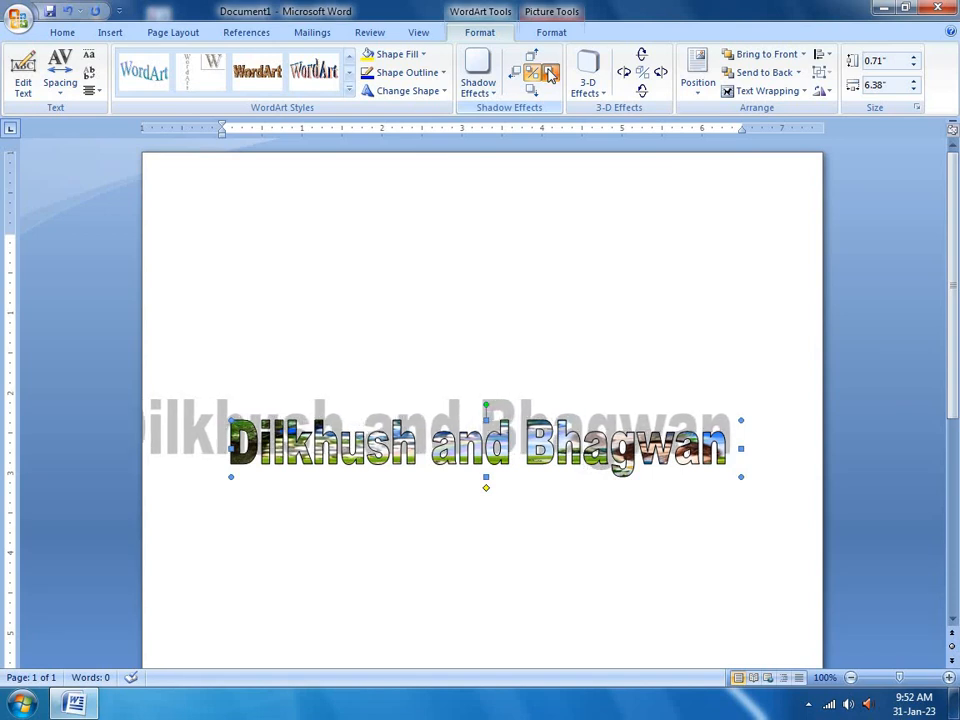
click(550, 75)
click(550, 75)
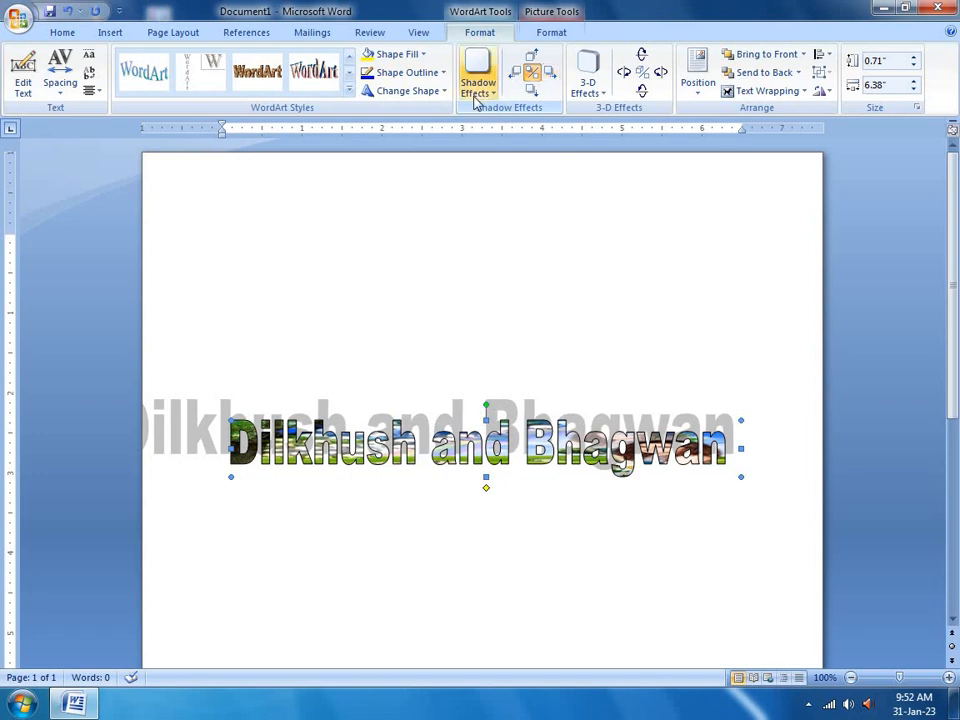
Give the WordArt a yellow perspective 3-D extrusion
click(586, 90)
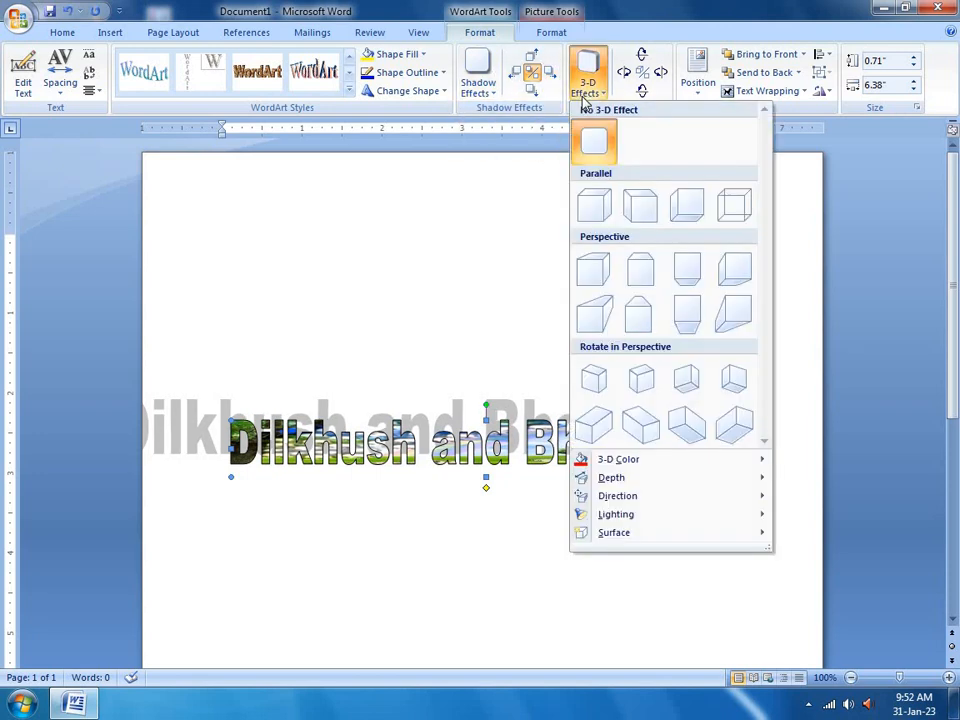
click(595, 316)
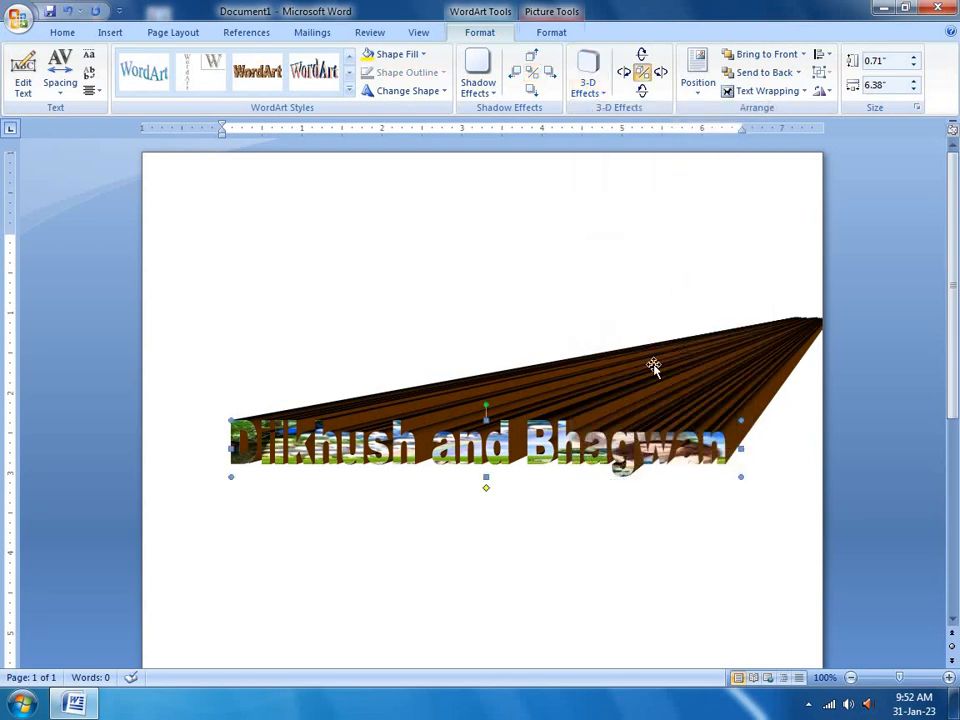
click(603, 100)
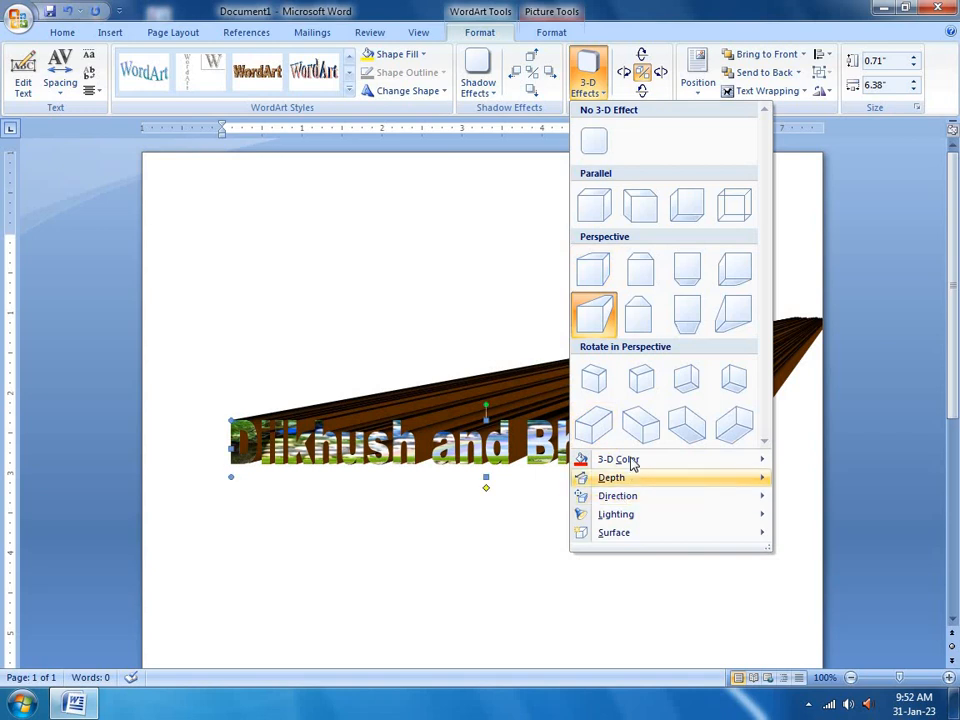
mouse_move(676, 467)
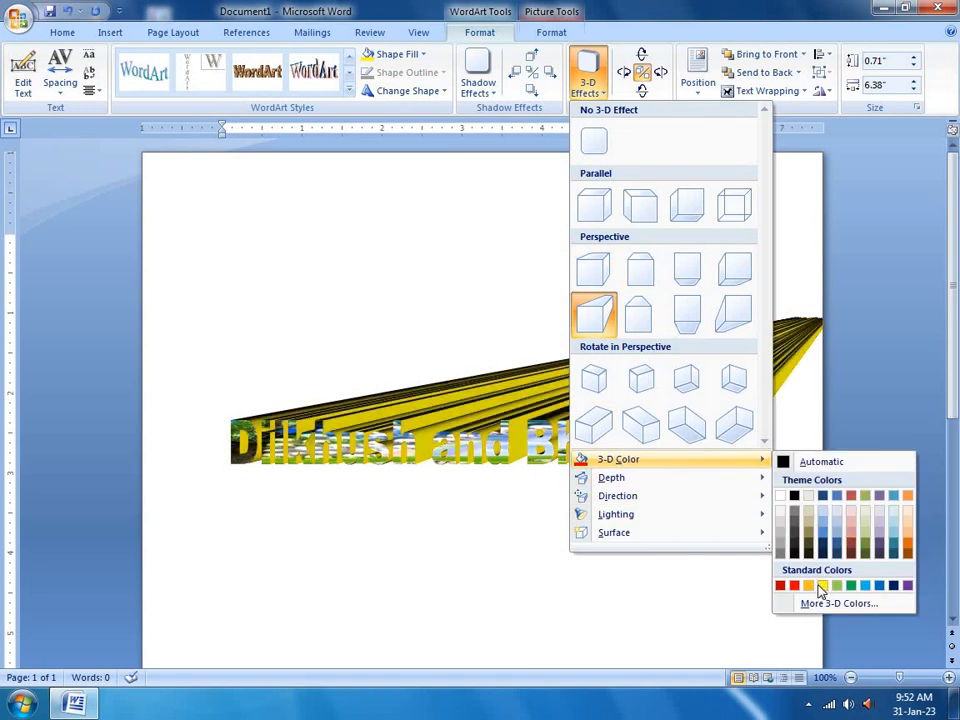
click(820, 587)
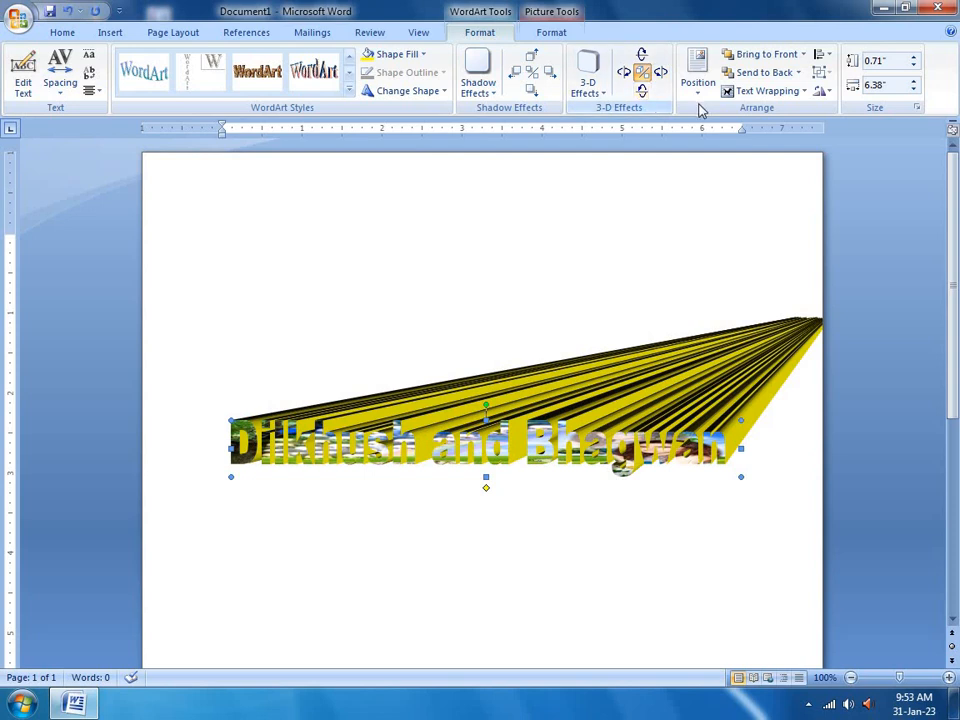
Tilt the 3-D extrusion left, up and down so it fans behind the letters
click(588, 80)
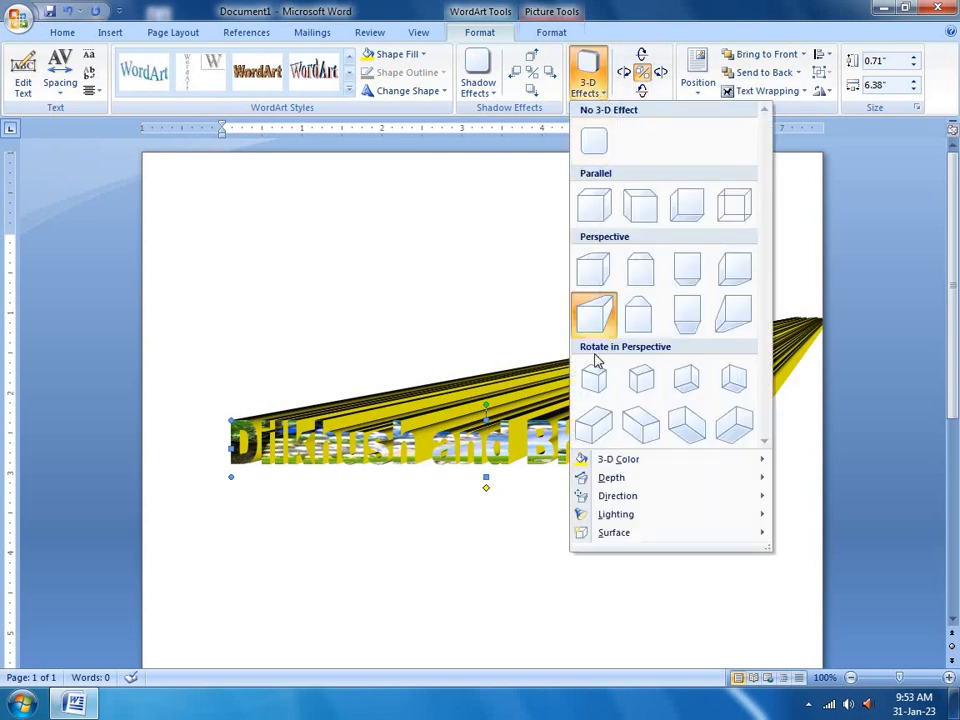
mouse_move(604, 497)
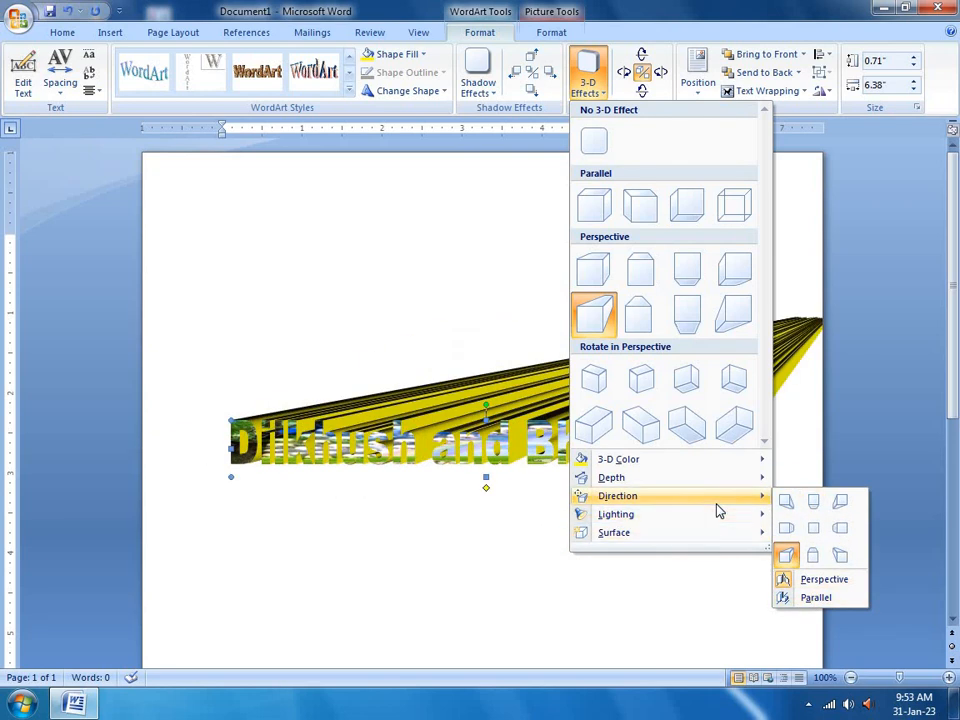
mouse_move(731, 520)
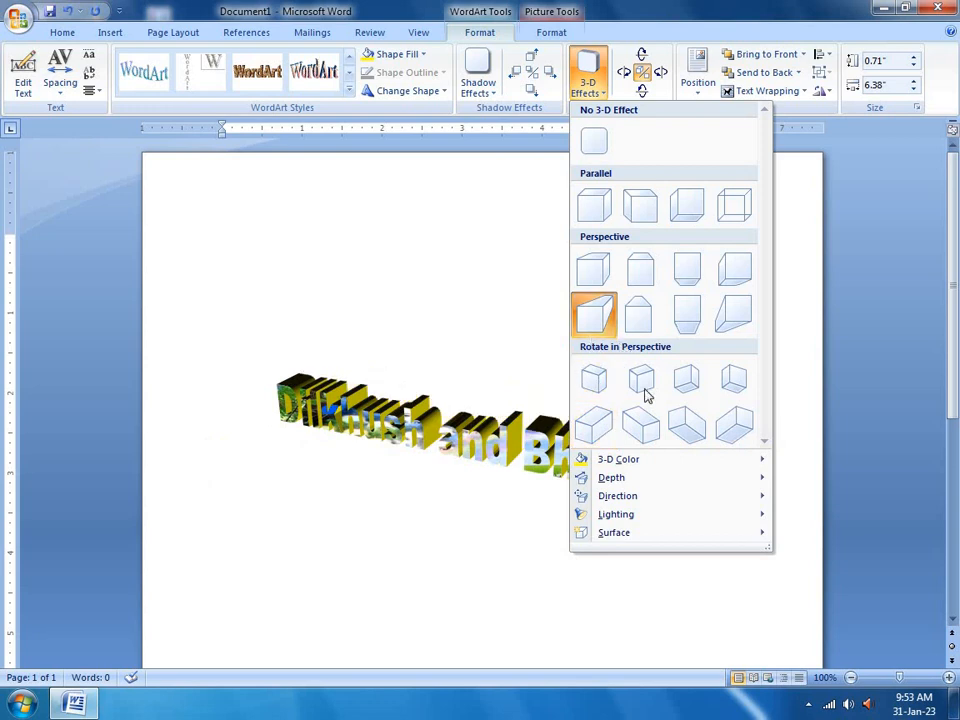
mouse_move(740, 484)
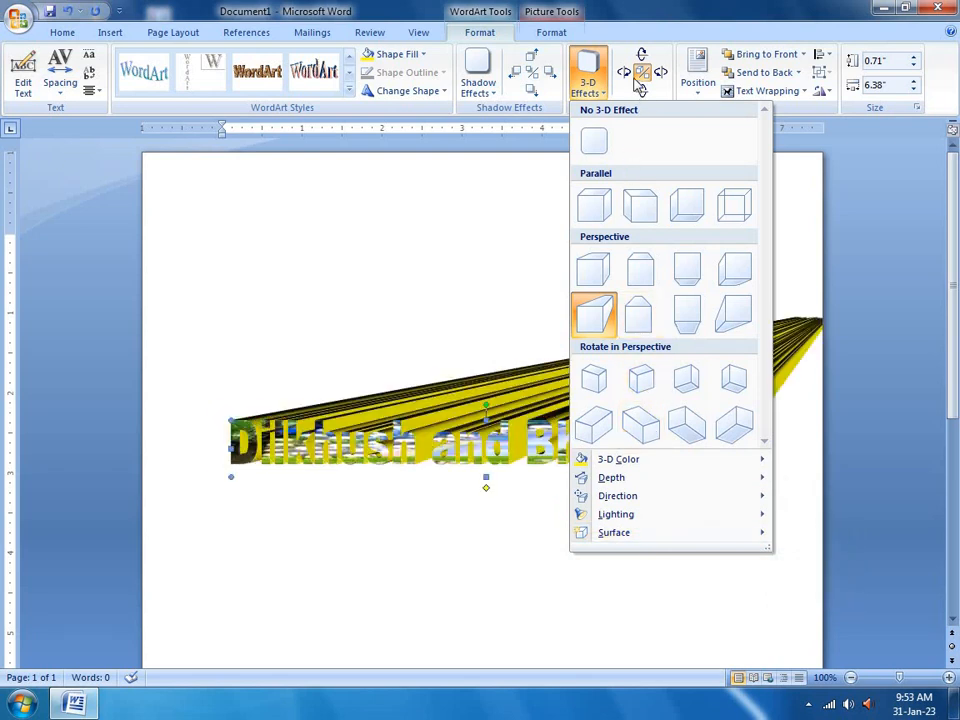
click(662, 74)
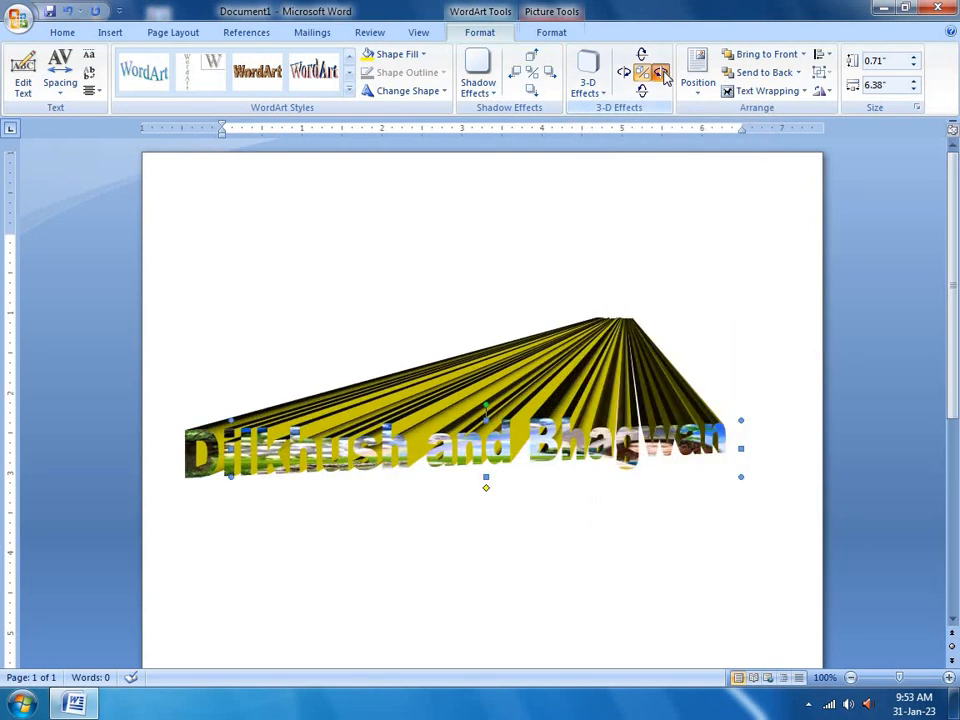
click(663, 74)
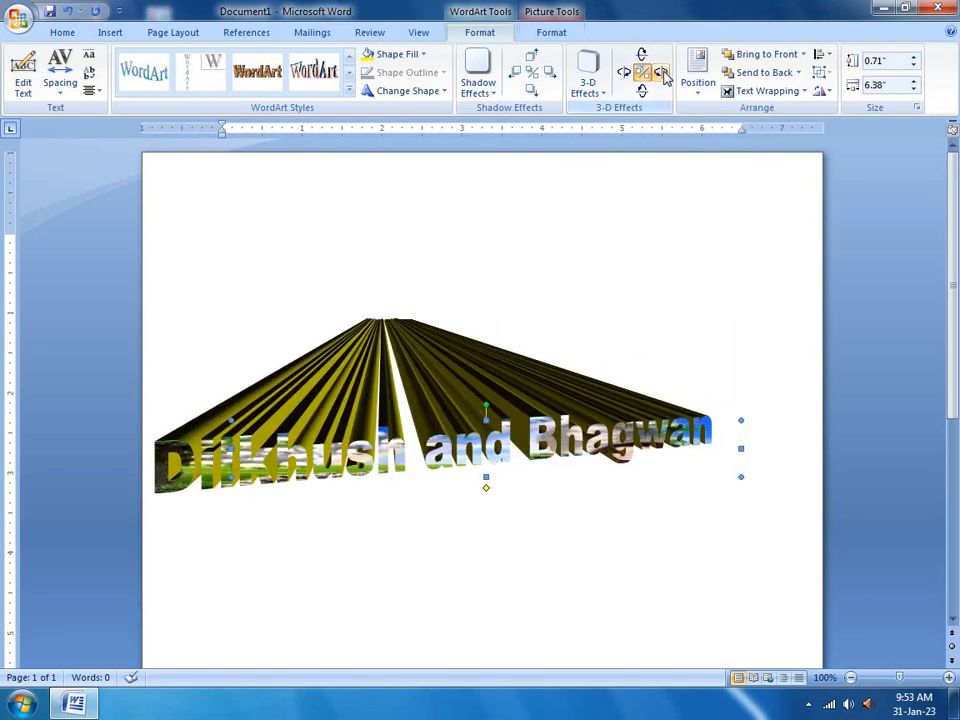
click(663, 74)
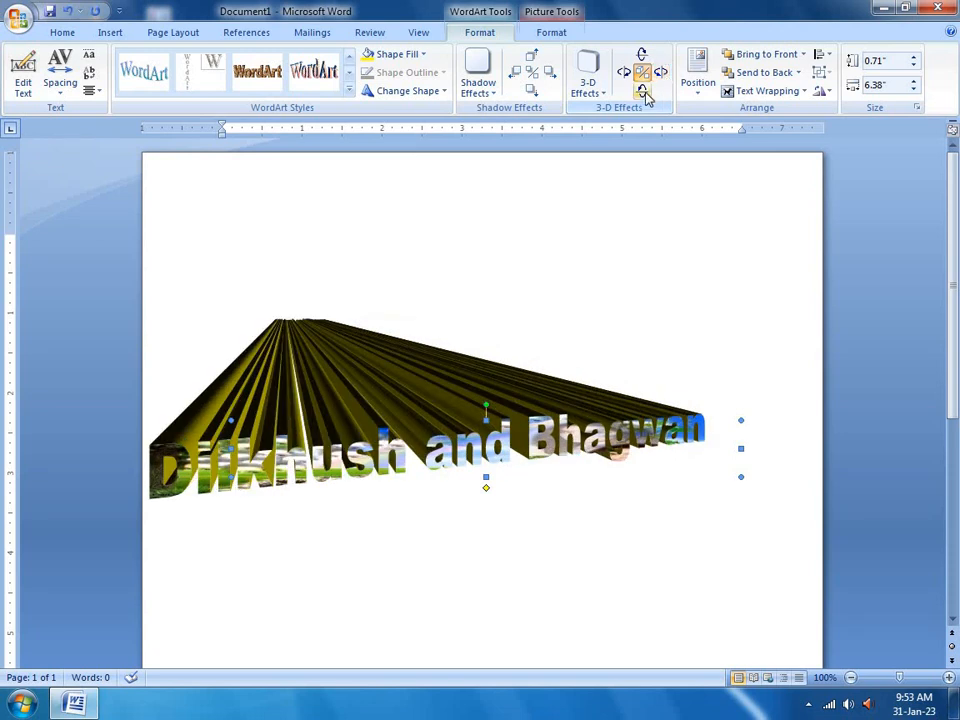
click(642, 91)
click(643, 56)
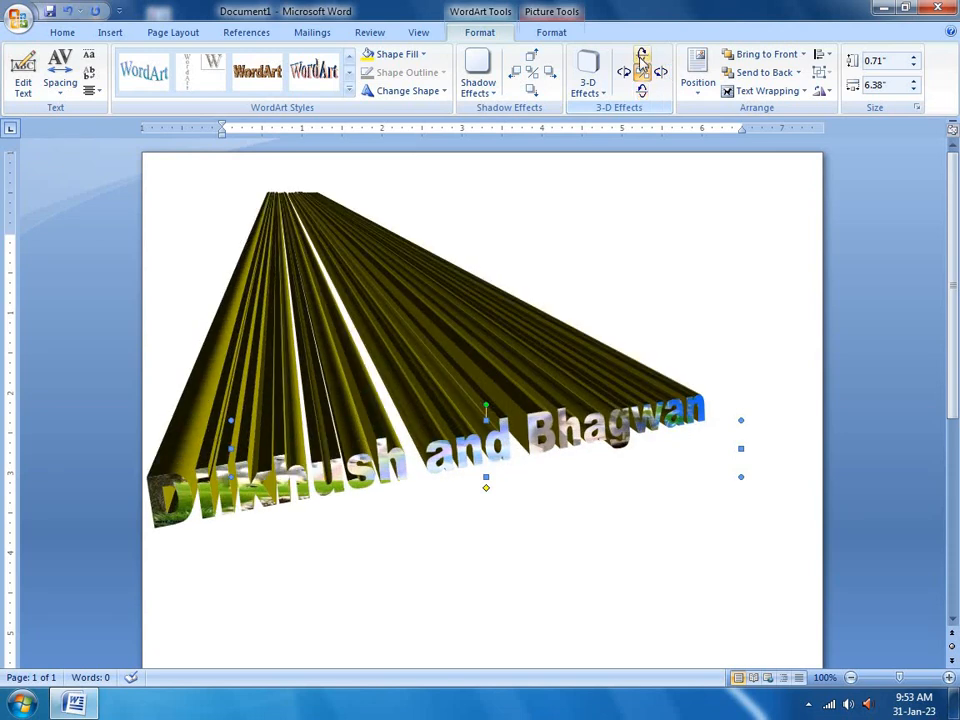
click(643, 56)
click(643, 56)
click(631, 78)
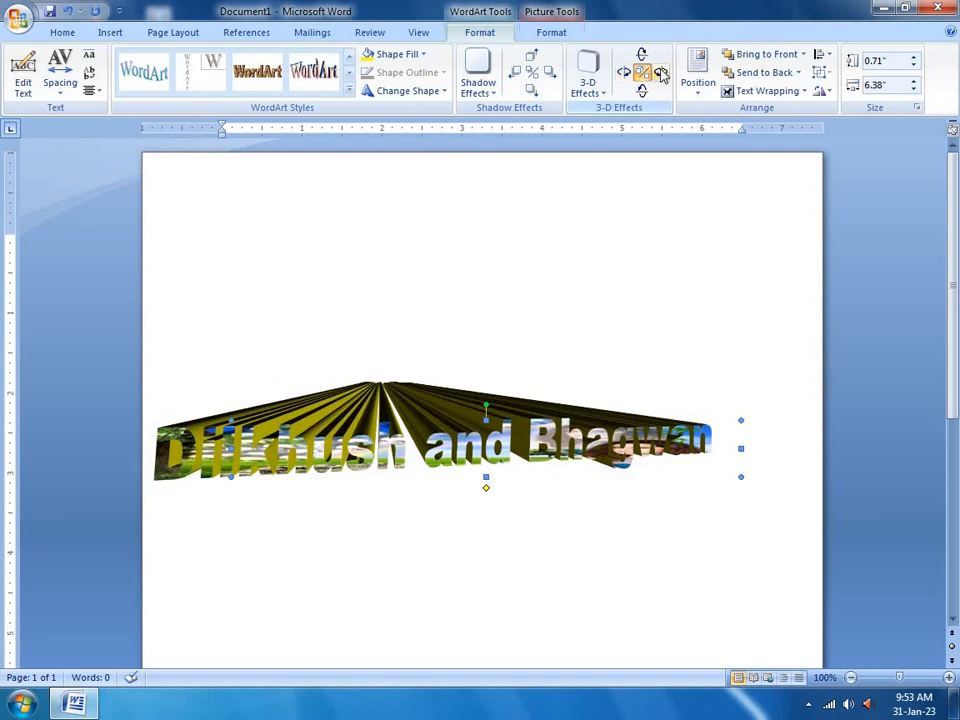
click(662, 75)
click(662, 75)
click(662, 75)
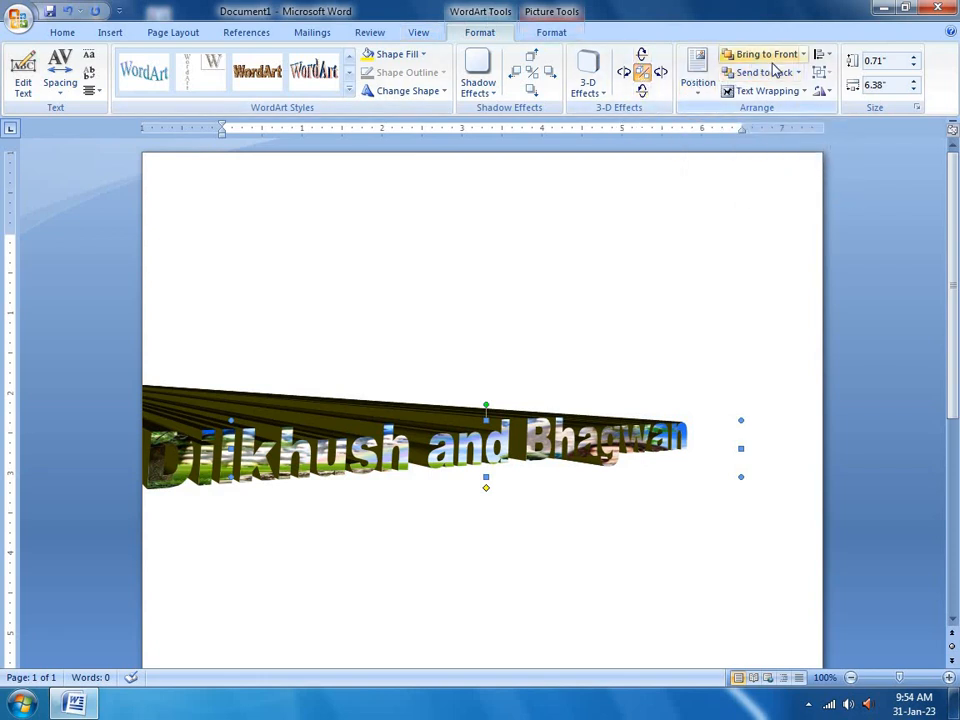
Move from the Picture and WordArt formatting ribbons to Insert, and browse the WordArt gallery without choosing
click(553, 33)
click(480, 32)
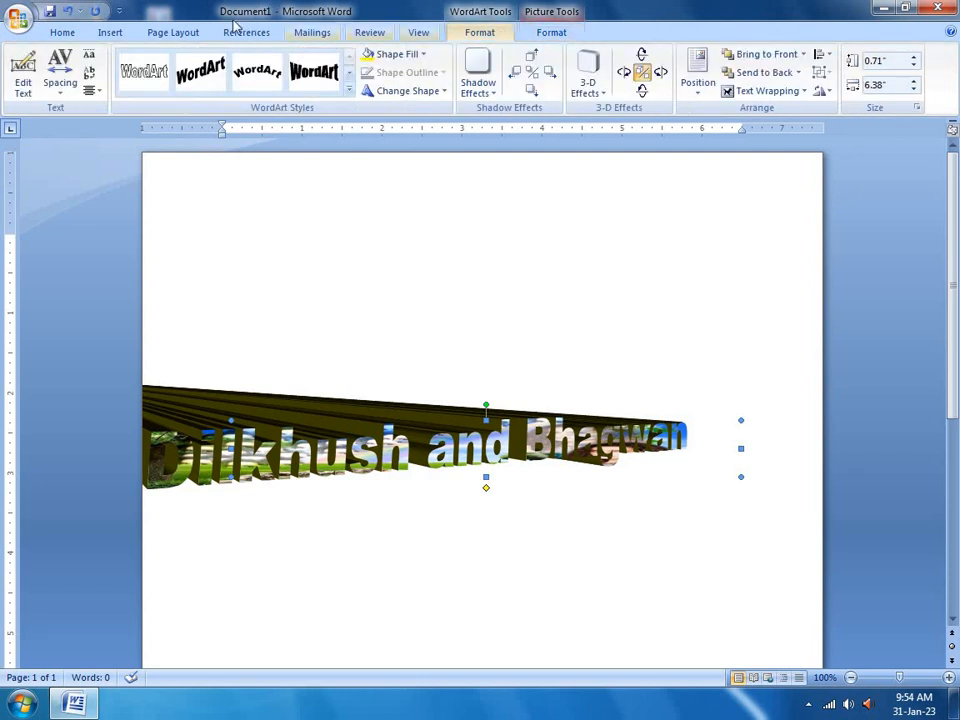
click(112, 32)
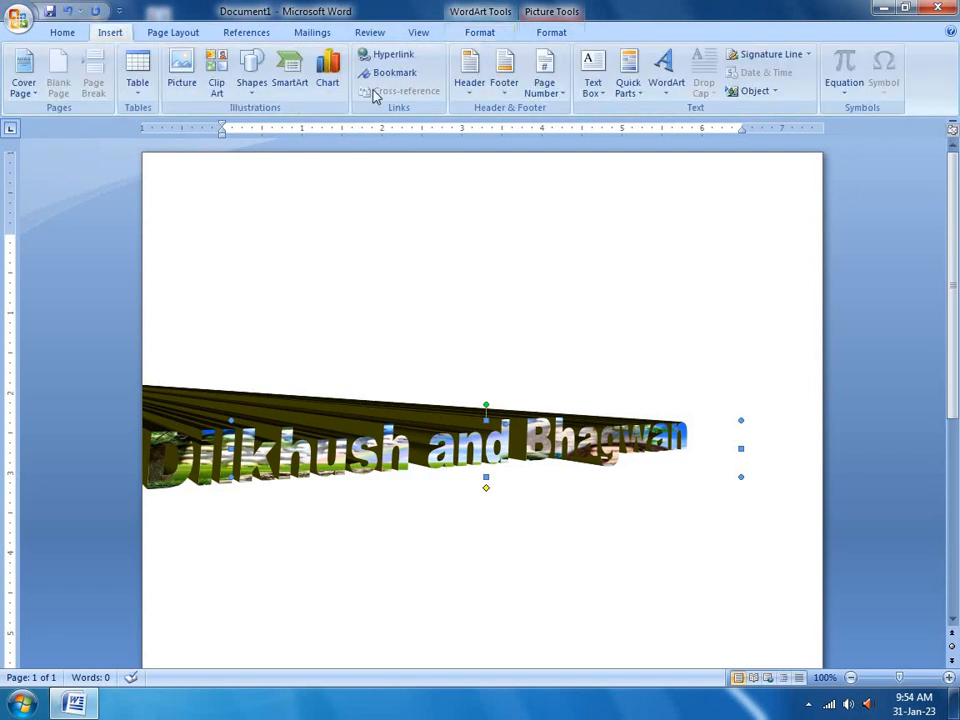
click(676, 95)
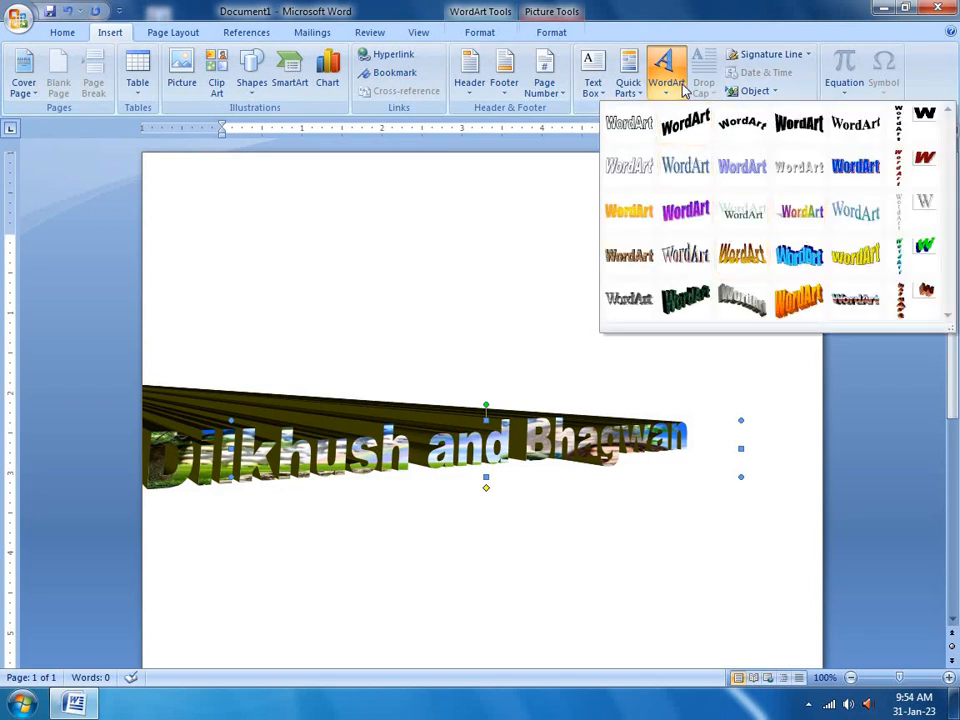
click(683, 88)
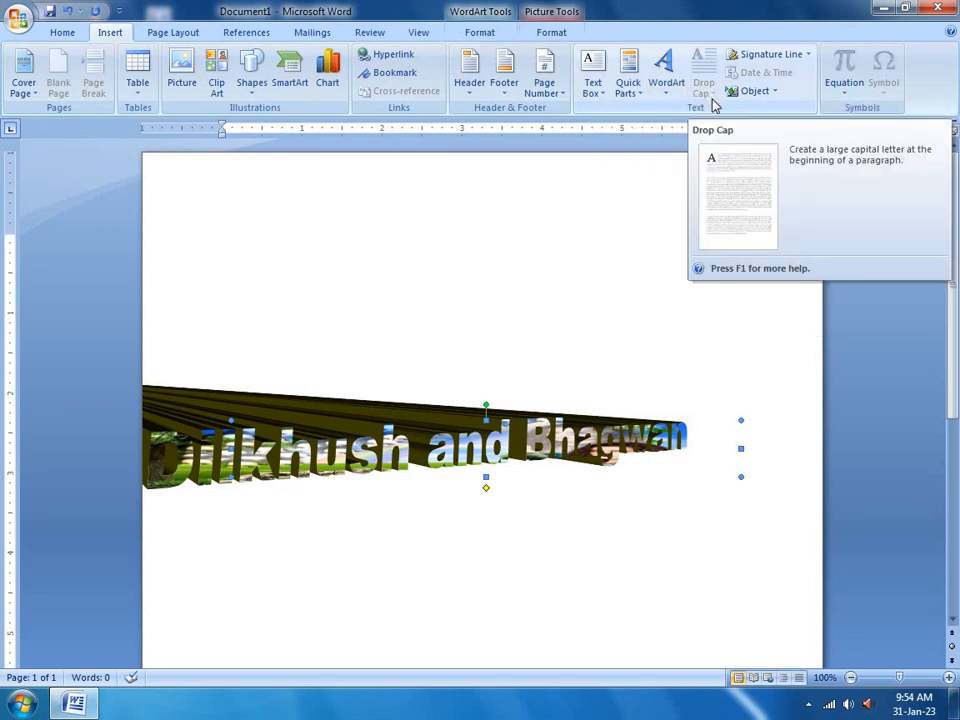
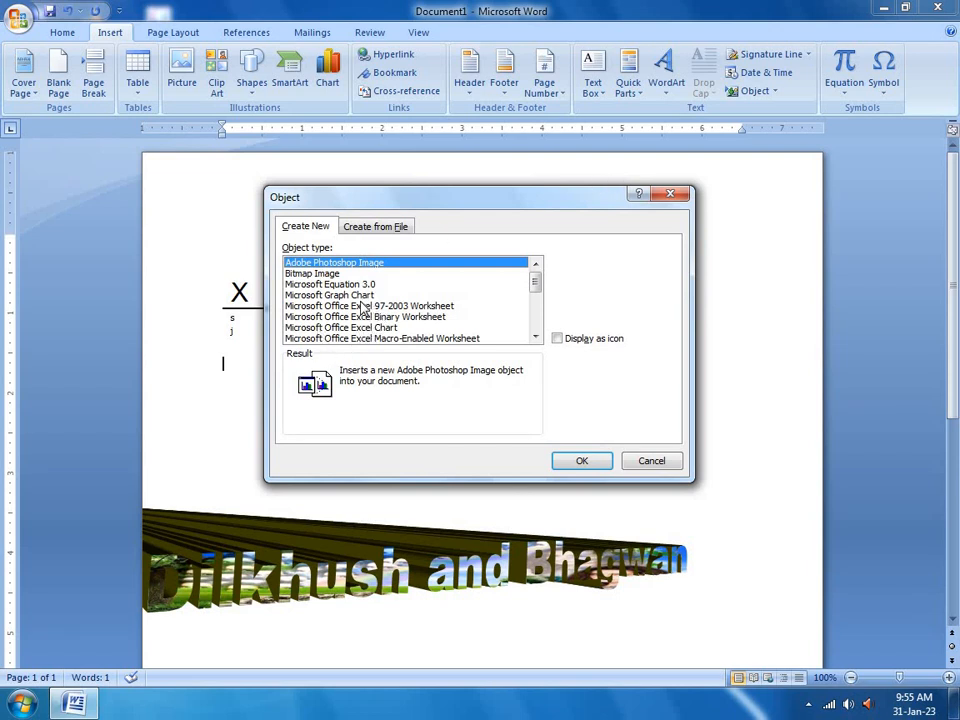
Embed an Excel 97-2003 worksheet with 40 in A1, 20 in A2 and =sum(a1+a2) in A3
click(372, 305)
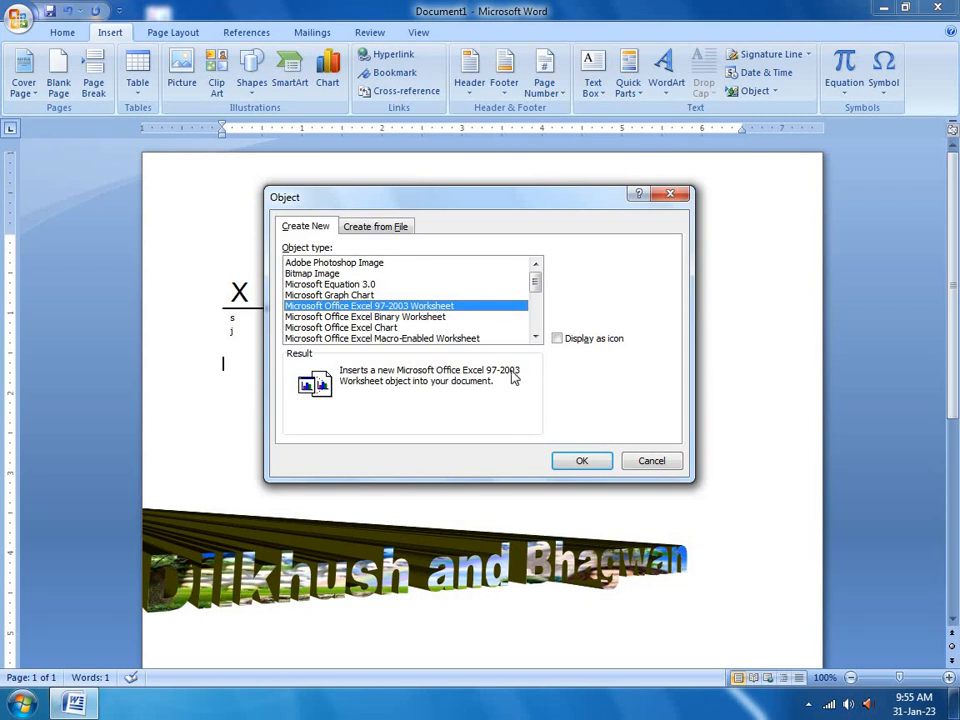
click(565, 460)
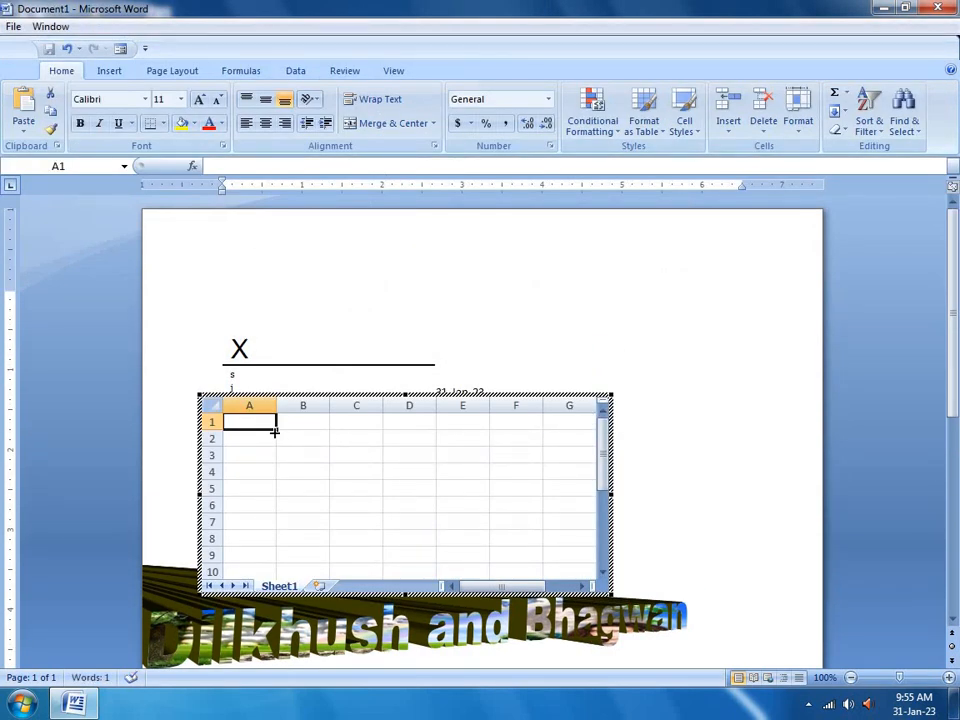
text(40)
key(Return)
text(20)
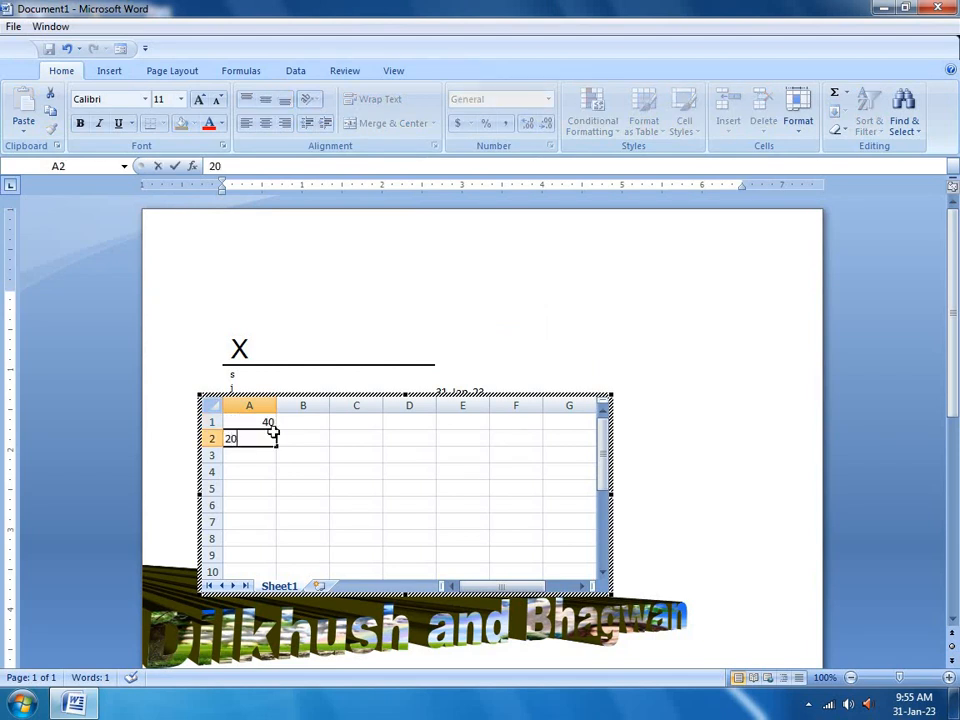
key(Return)
text(=sum)
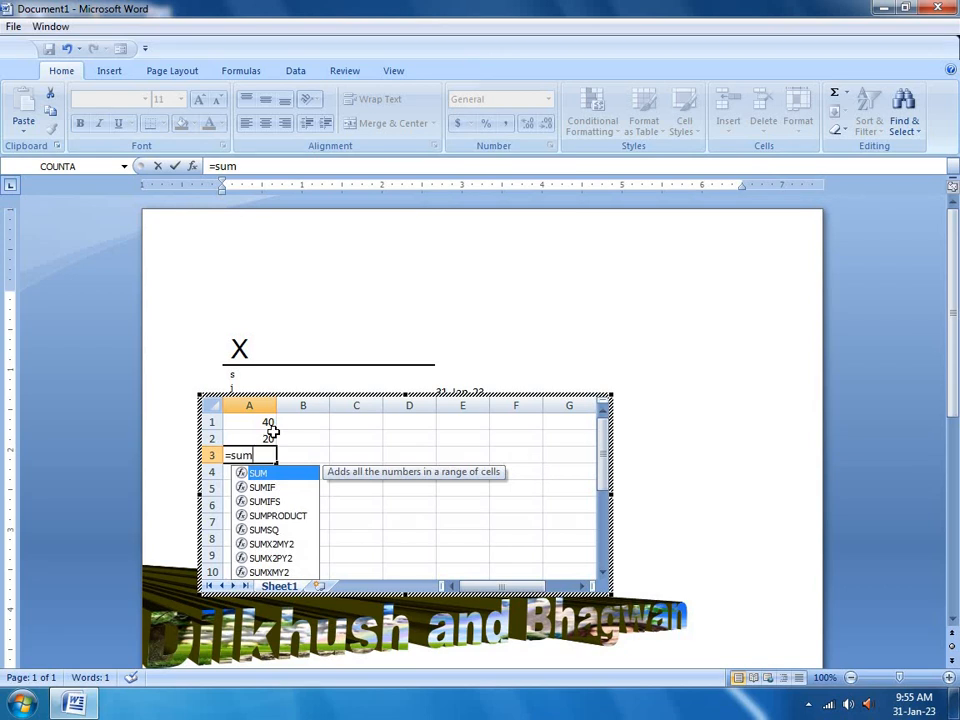
text(()
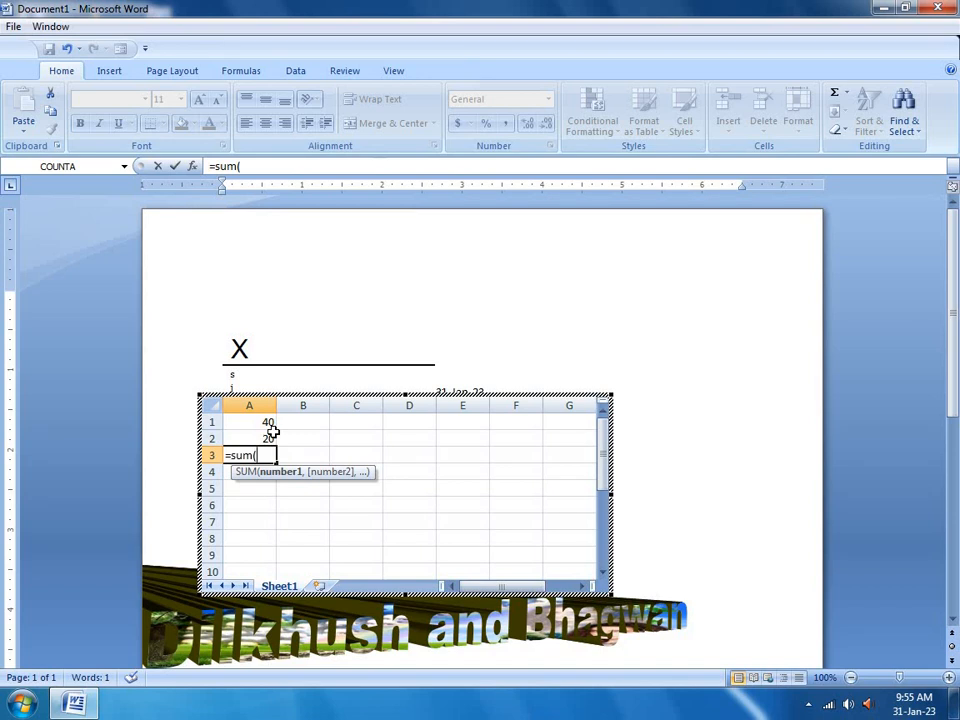
text(a1+a2)
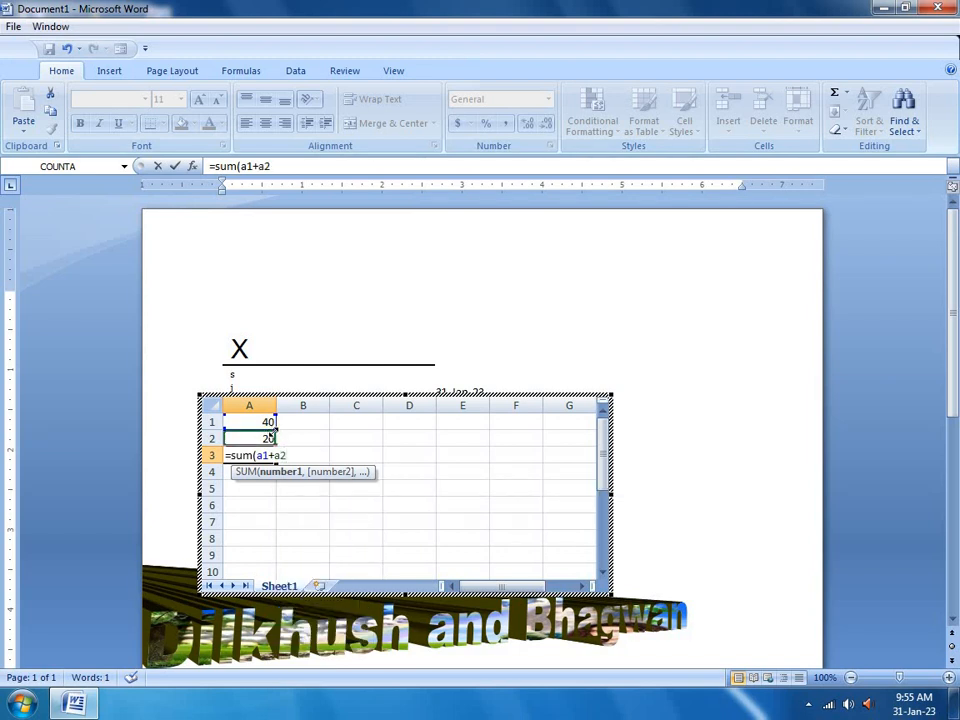
text())
key(Return)
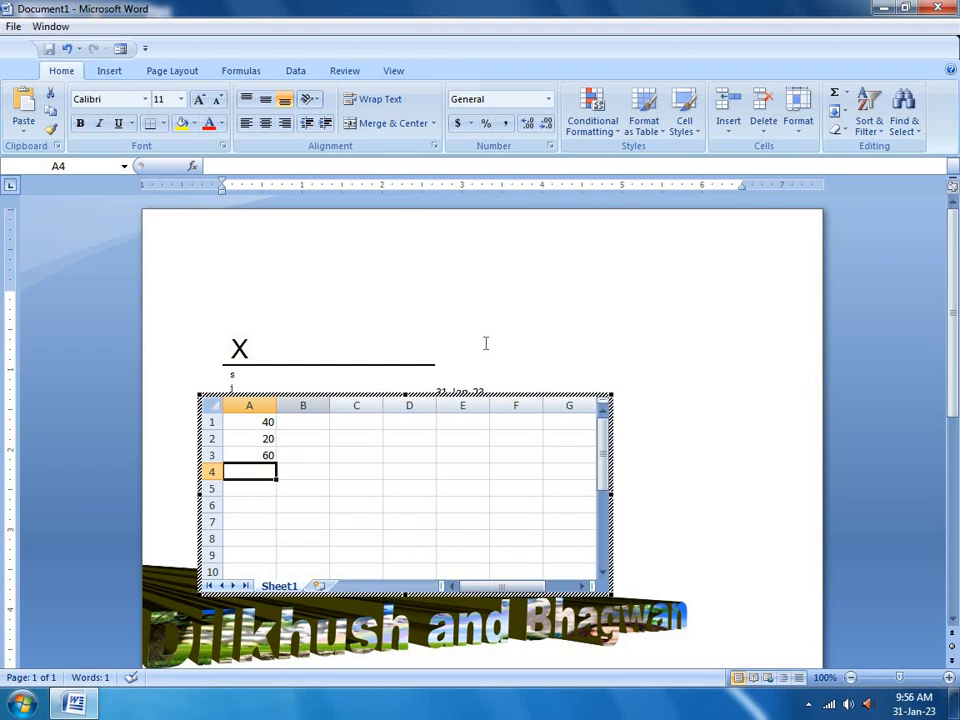
Leave the worksheet, open and cancel the Object dialog, then show the built-in equation gallery
click(561, 341)
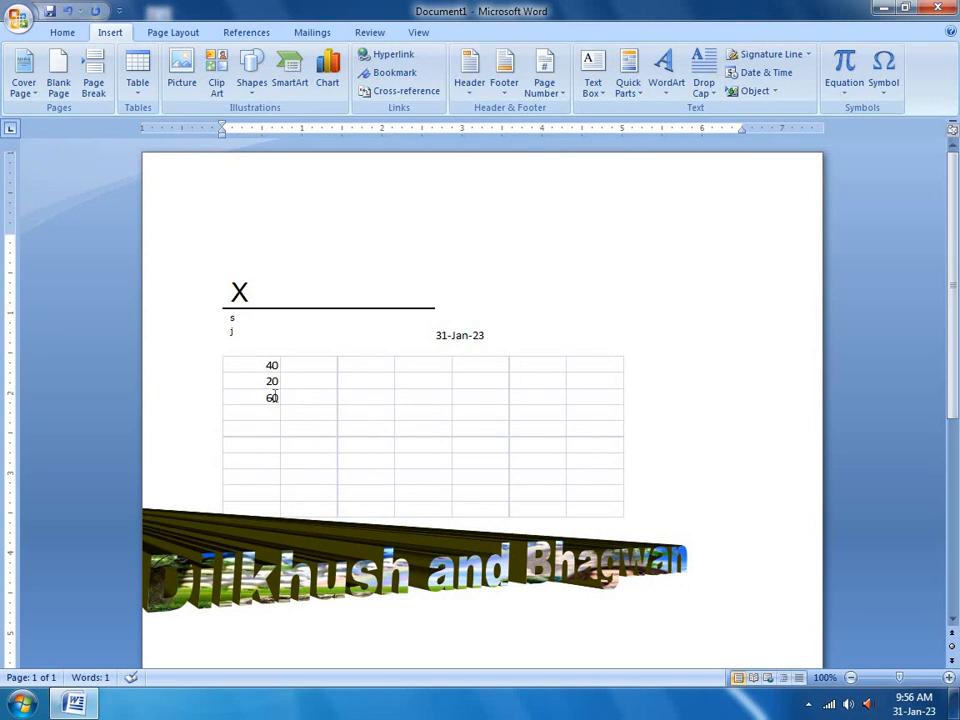
click(760, 91)
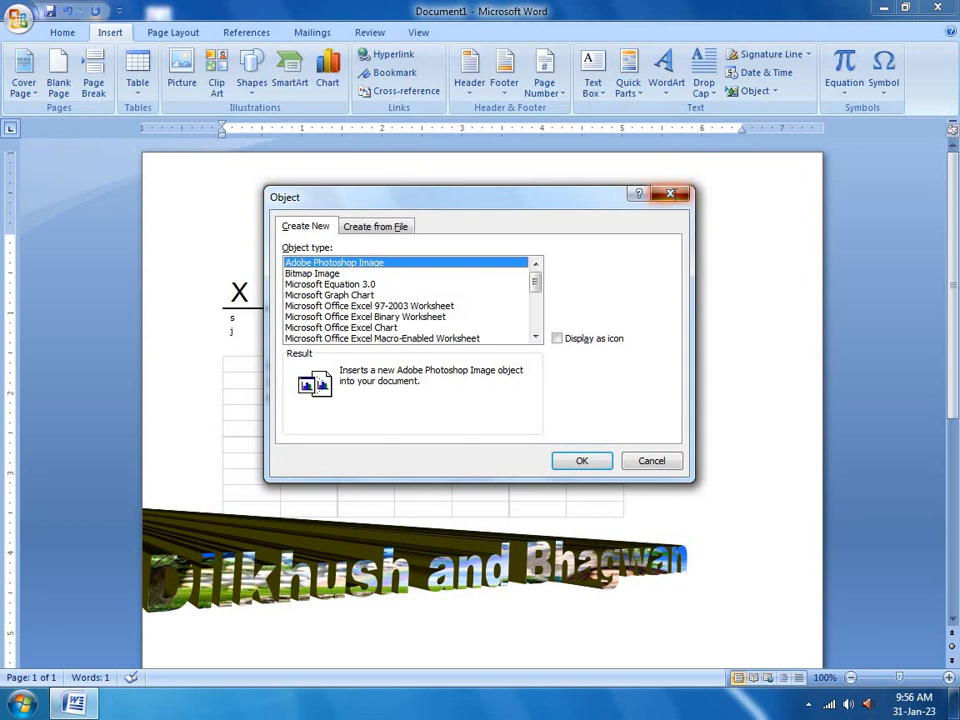
click(671, 194)
click(849, 90)
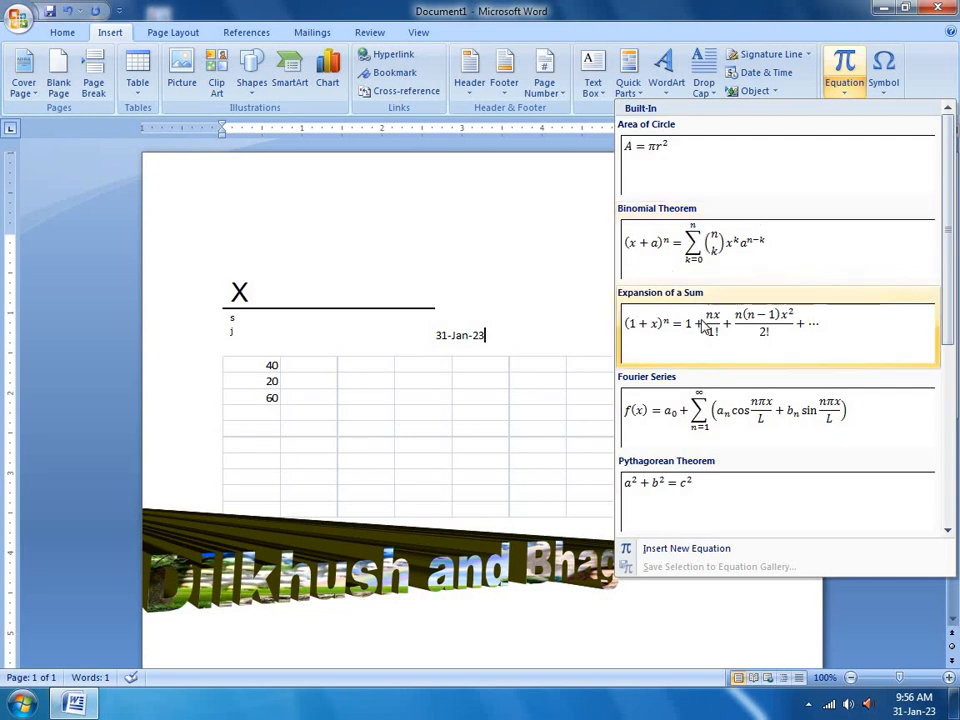
Insert the Binomial Theorem equation after the date and add a stacked fraction to it
click(720, 245)
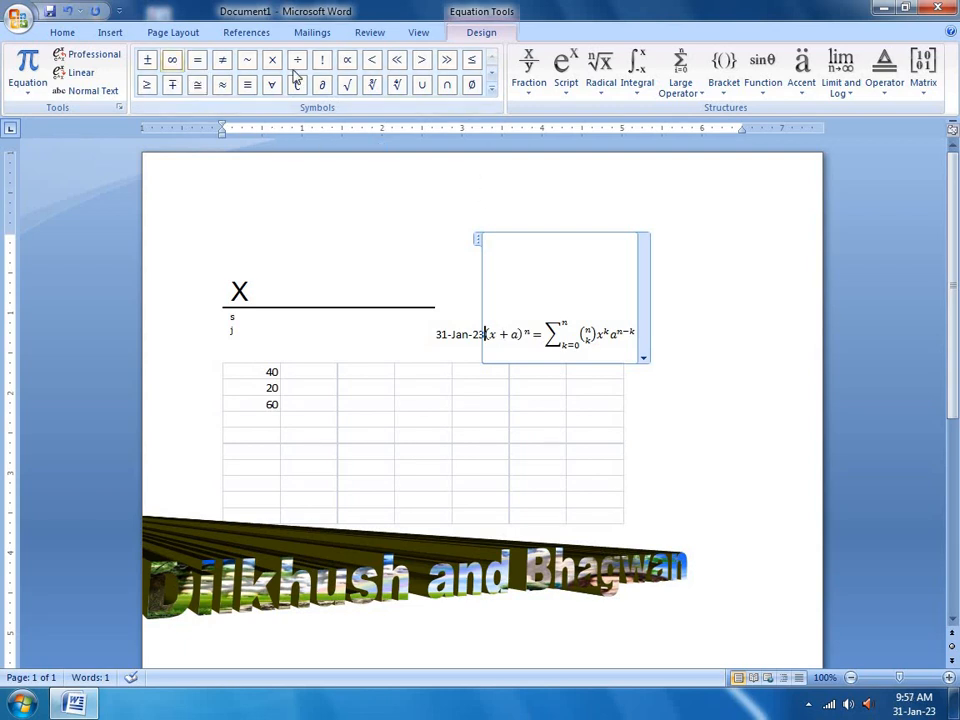
click(527, 85)
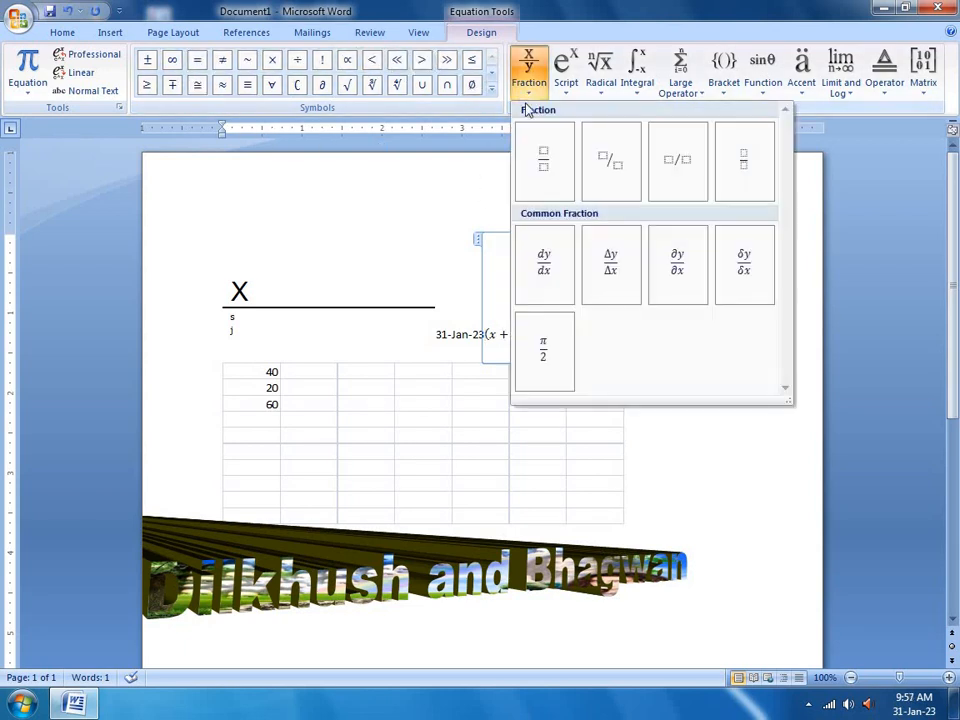
click(549, 168)
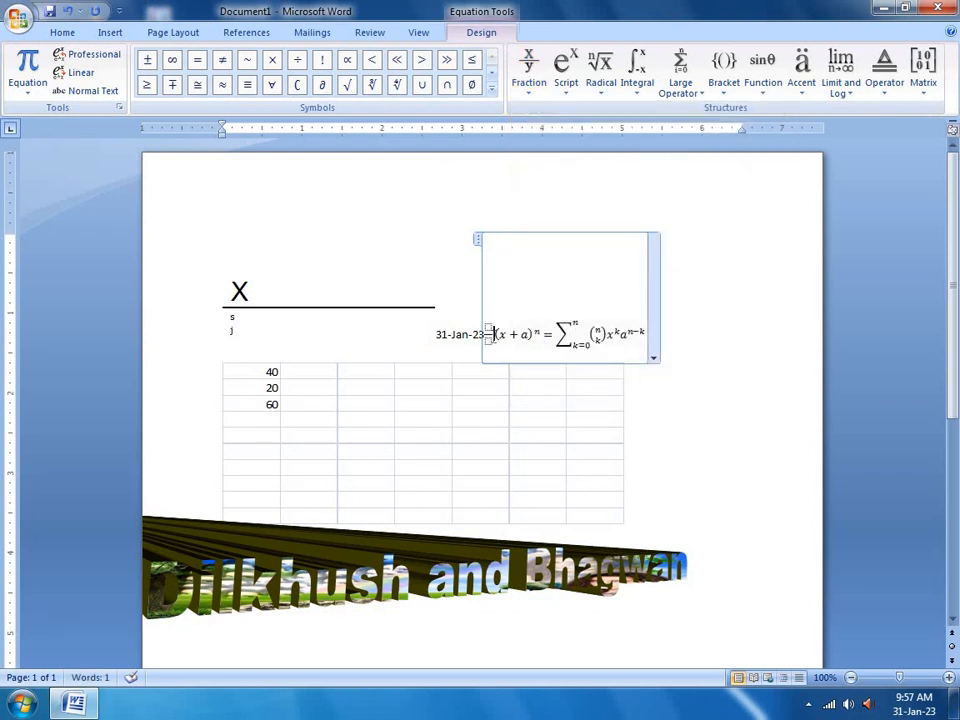
Select the whole binomial formula and delete it, leaving the empty fraction
drag(493, 333, 517, 333)
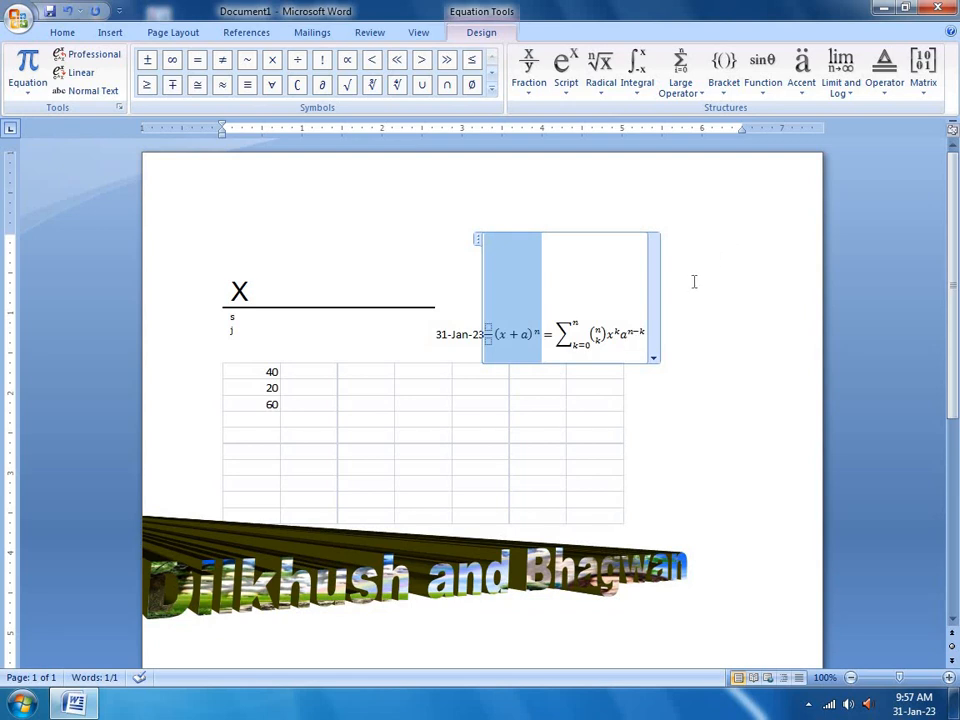
drag(645, 331, 515, 338)
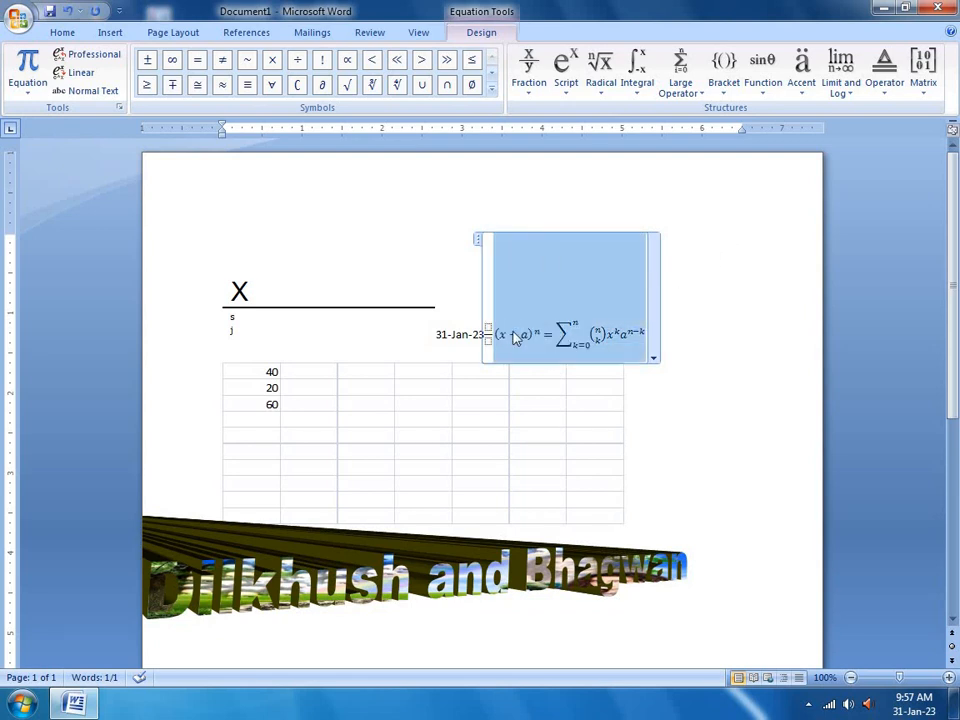
key(Delete)
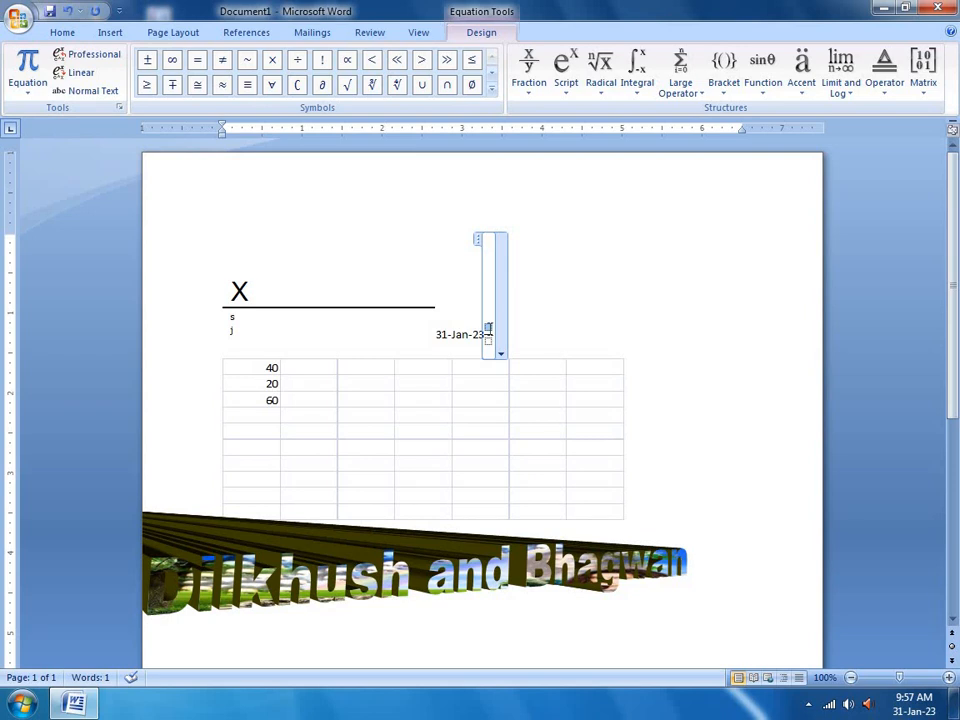
Fill the fraction with 10 over 5 and add a plus sign after it
text(10)
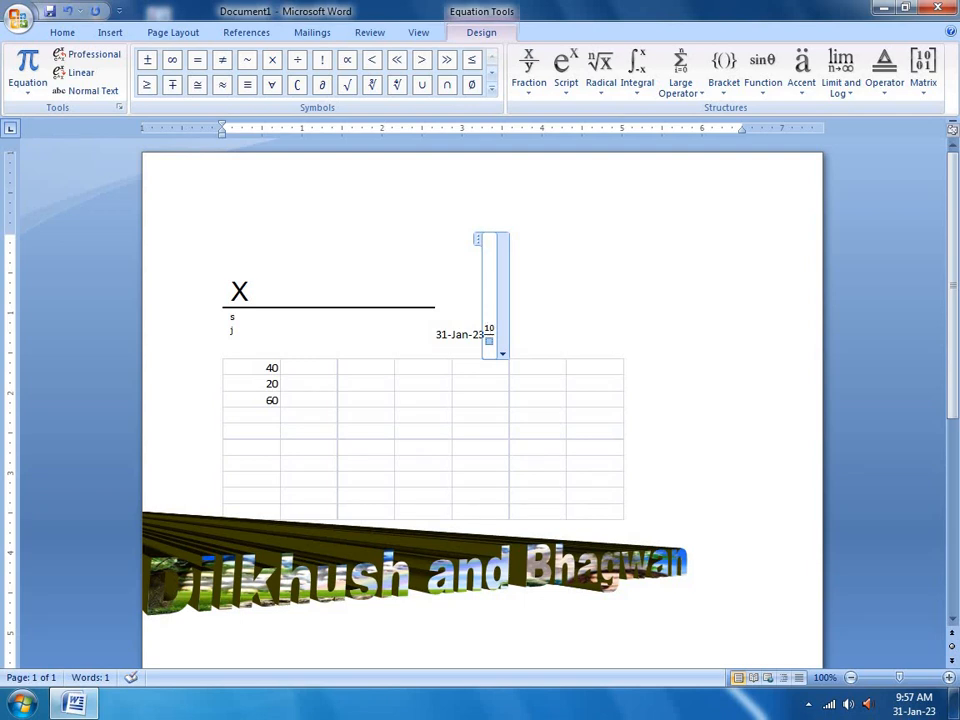
text(5)
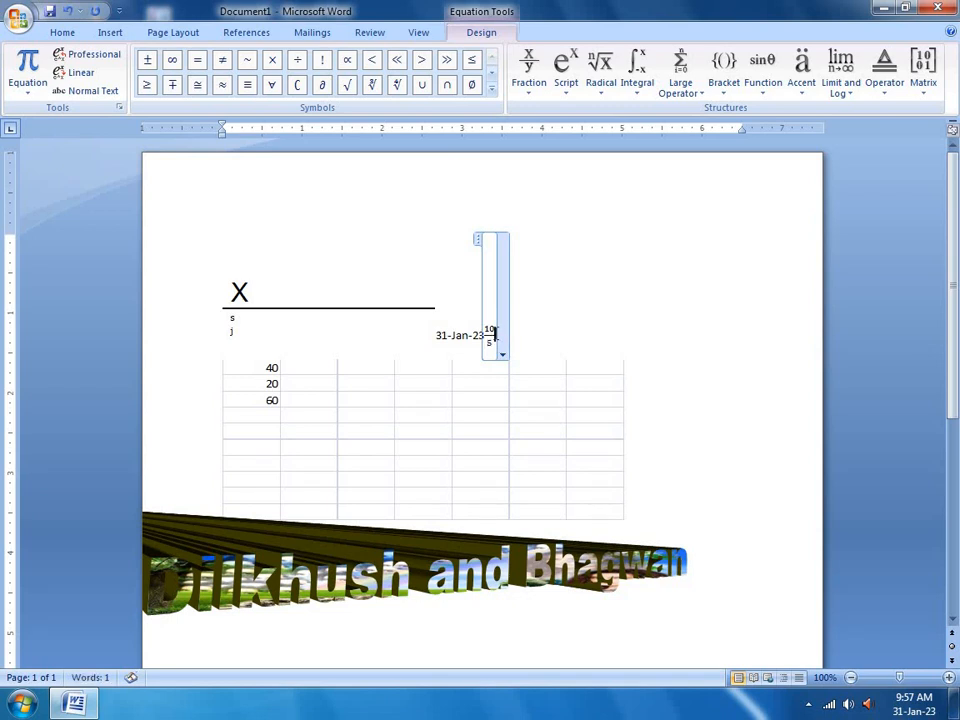
key(Right)
text(+)
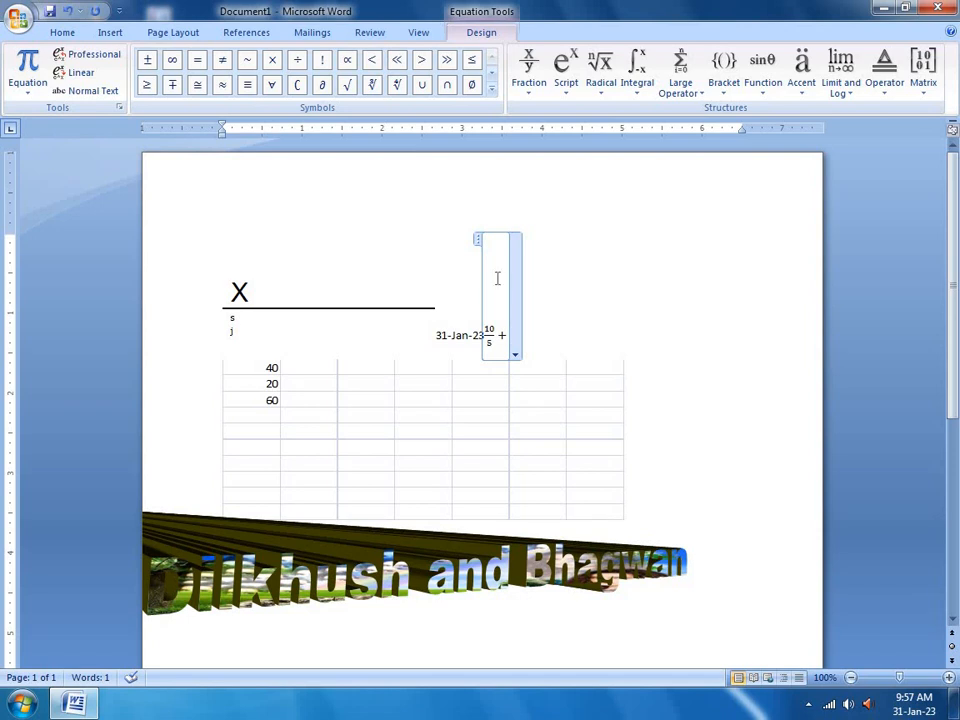
Add a second stacked fraction reading 10/5, followed by an equals sign
click(536, 92)
click(546, 189)
click(513, 329)
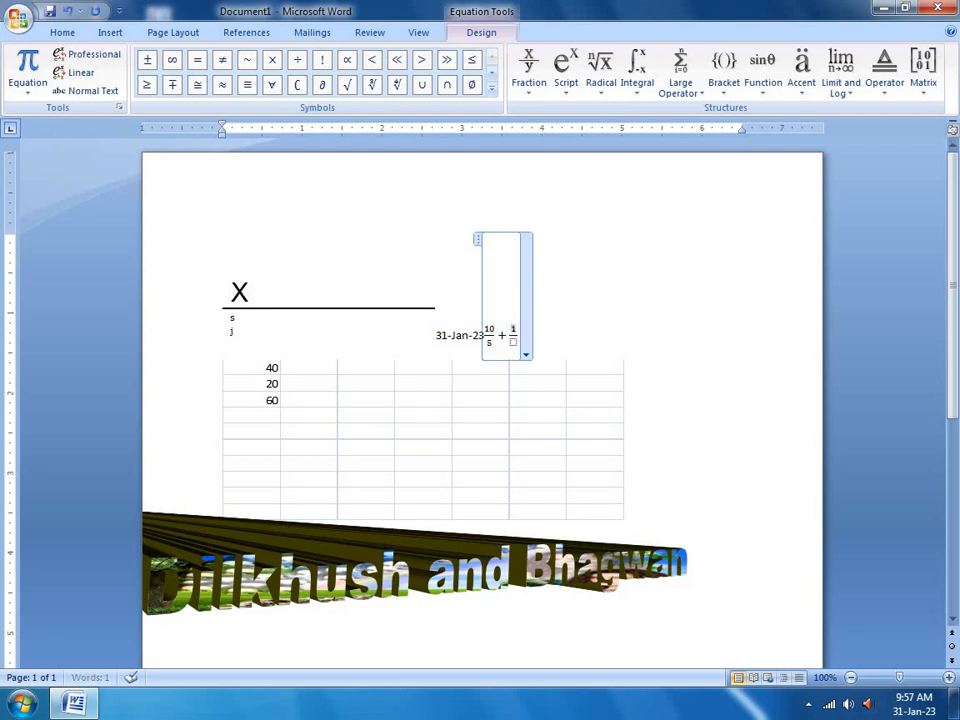
text(10)
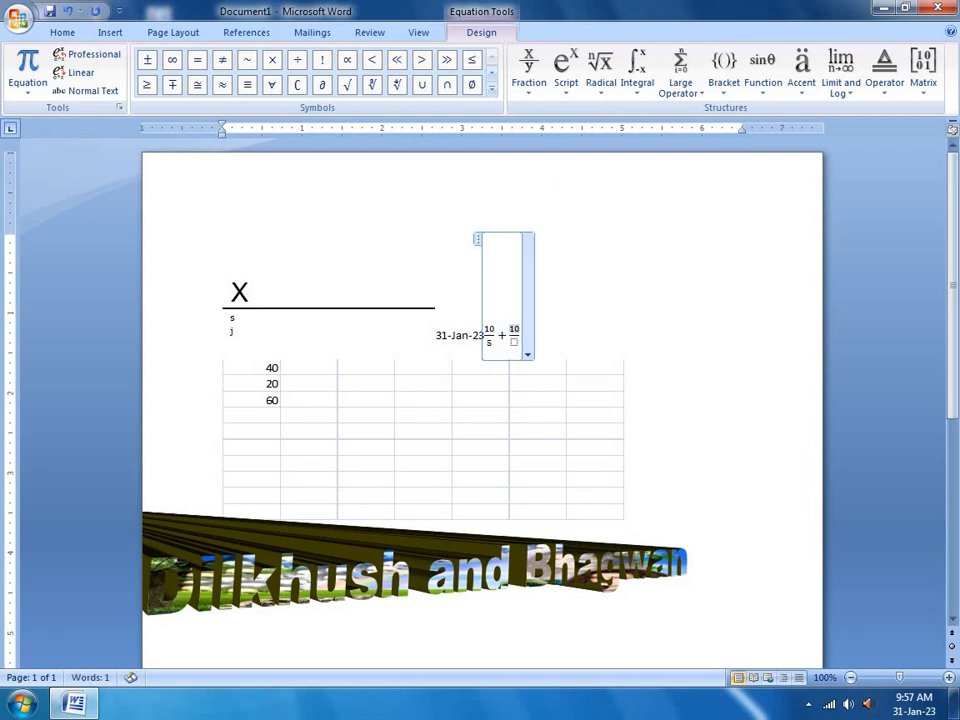
key(Down)
text(s)
key(Right)
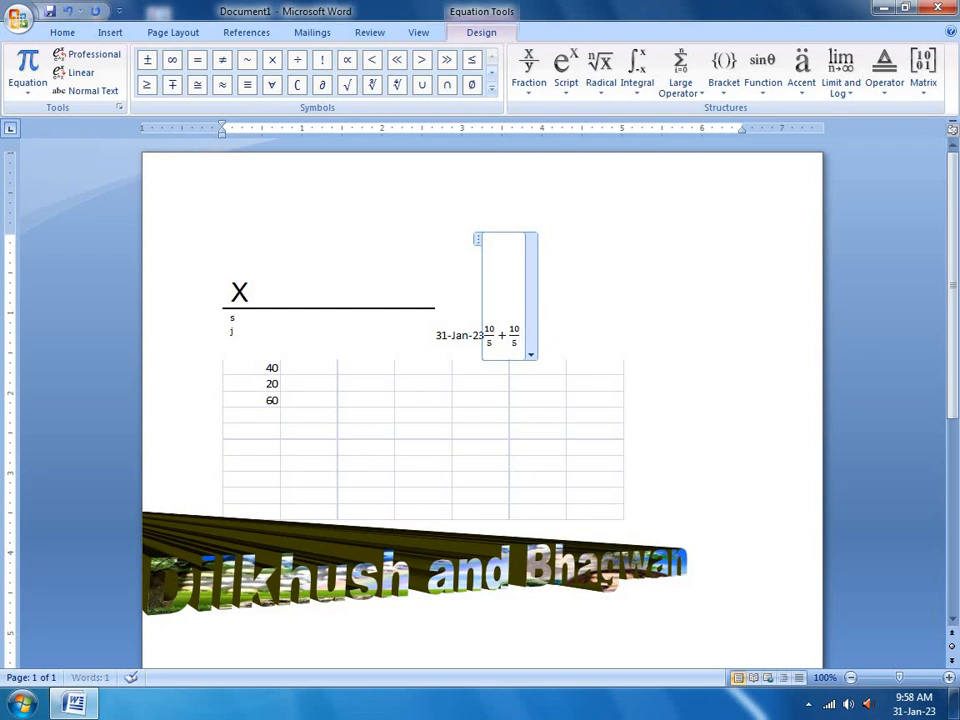
text(=)
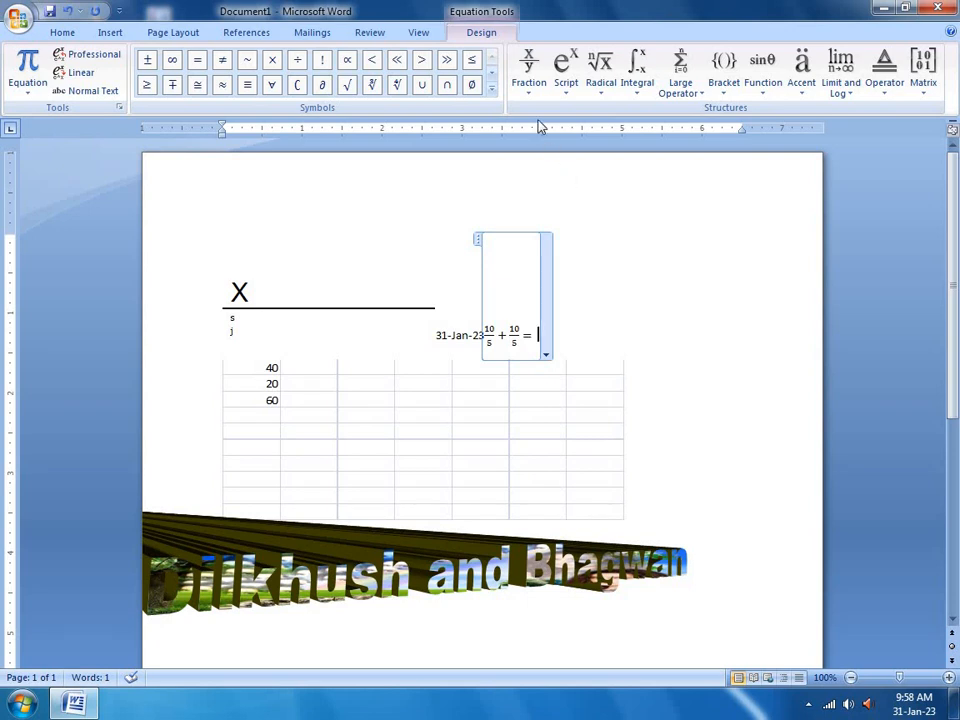
Add a third stacked fraction reading 20/5, followed by another equals sign
click(530, 88)
click(542, 158)
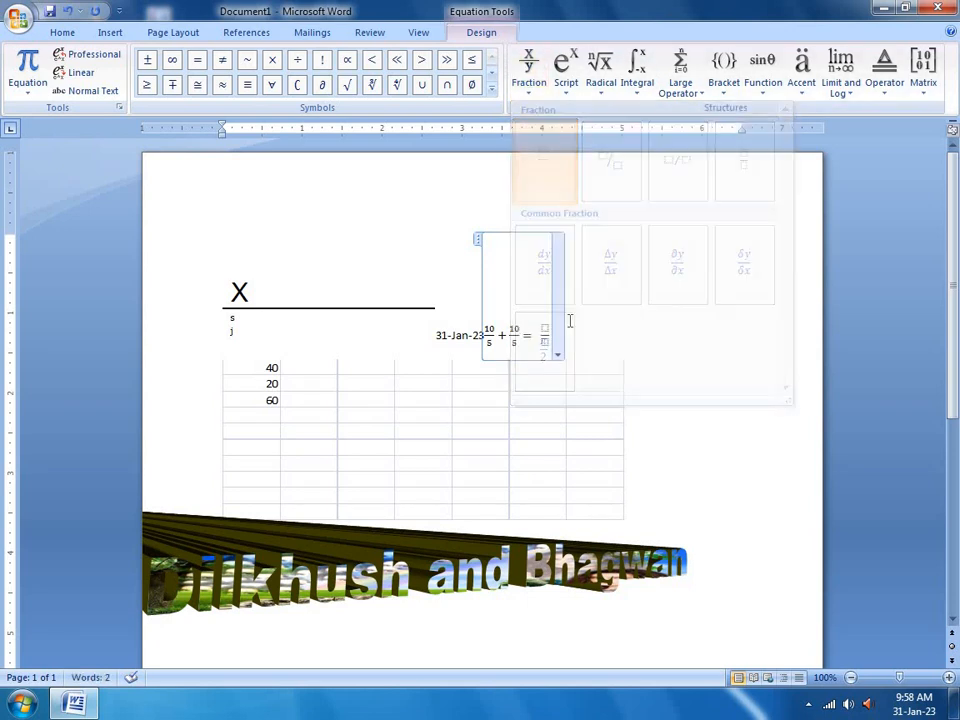
click(546, 343)
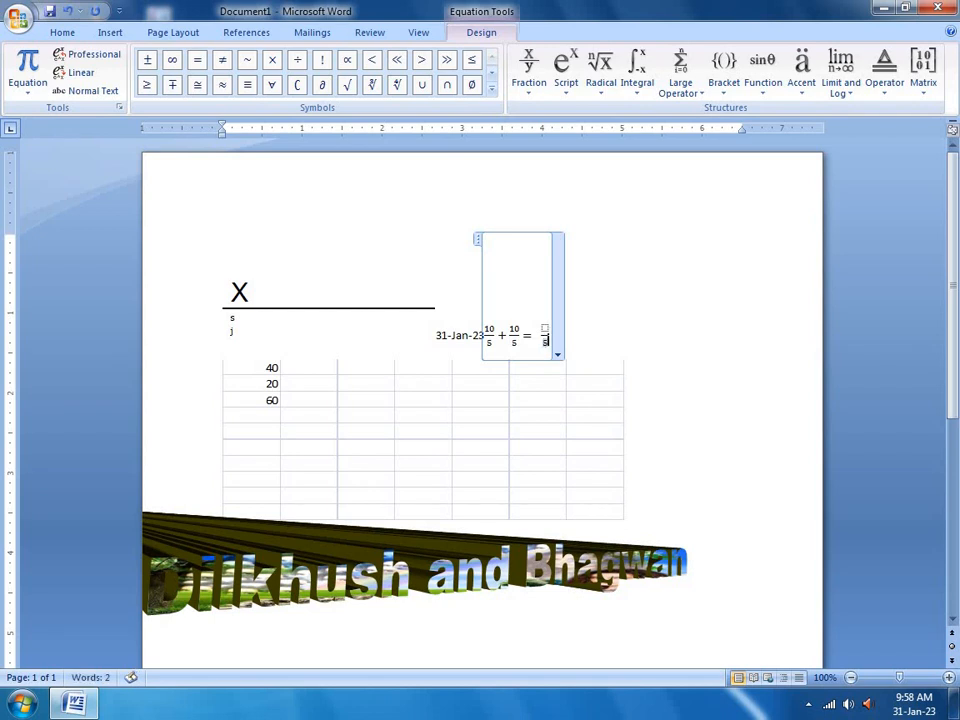
text(s)
click(543, 327)
text(20)
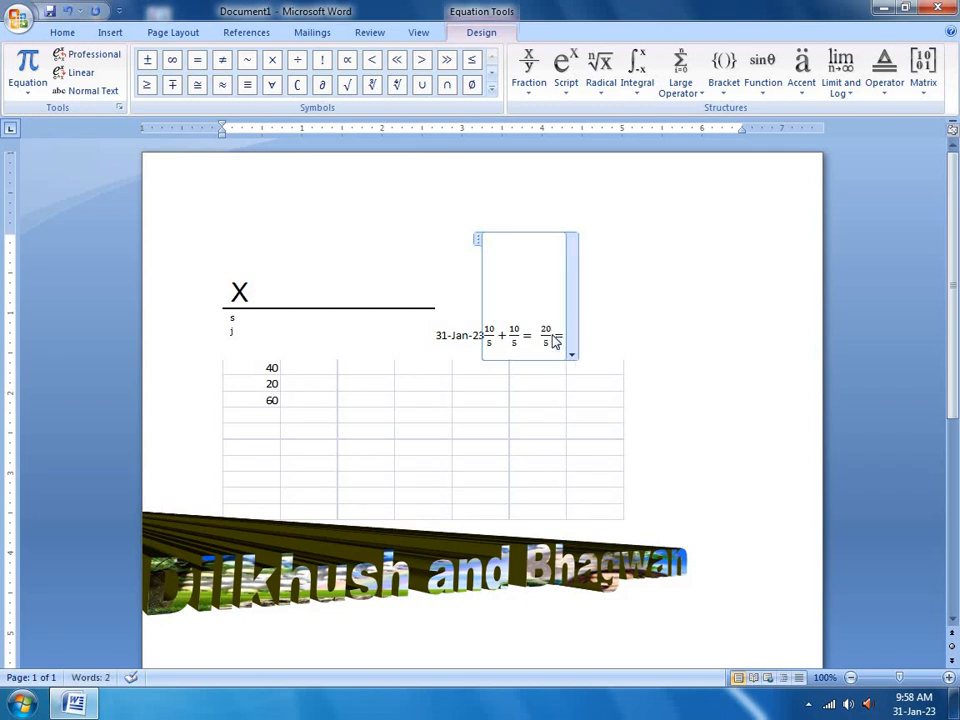
text(=)
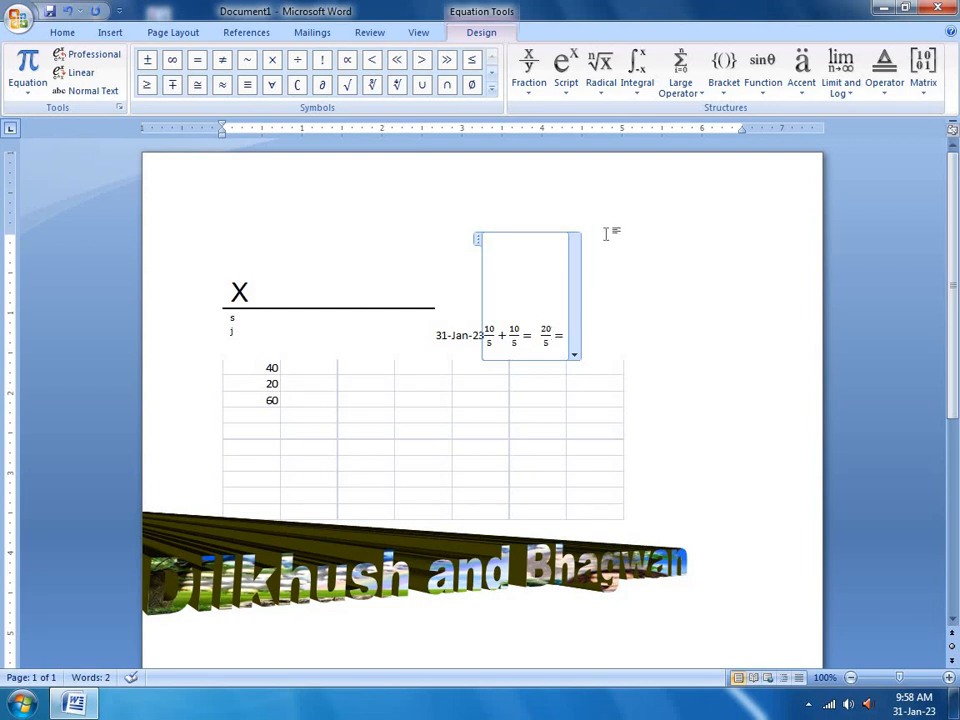
Insert a fourth stacked fraction and enter 4 as its numerator
click(538, 90)
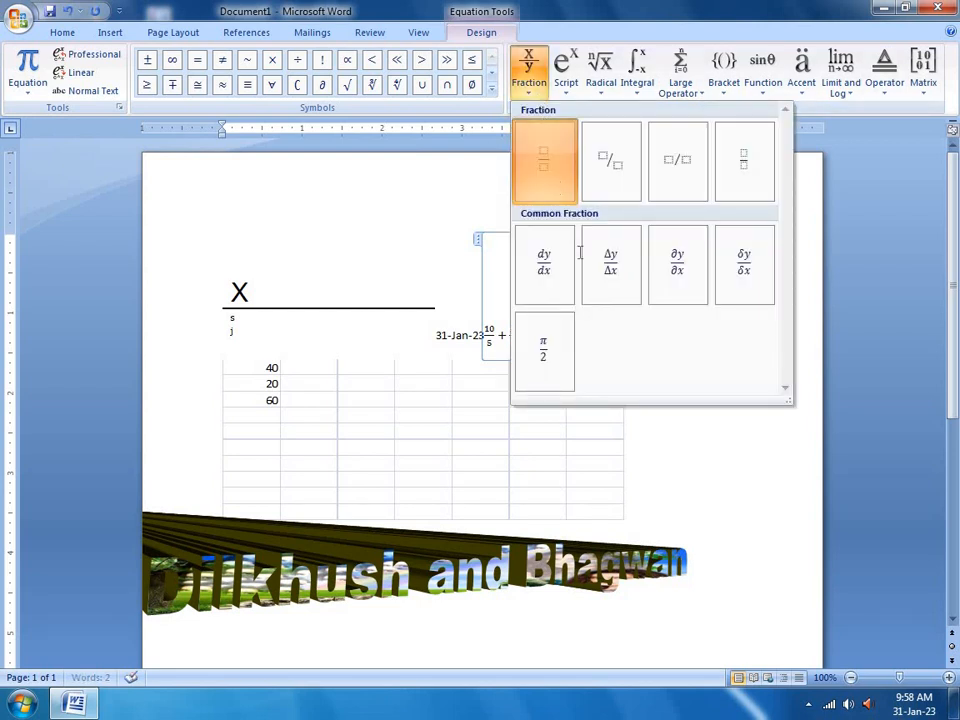
click(544, 160)
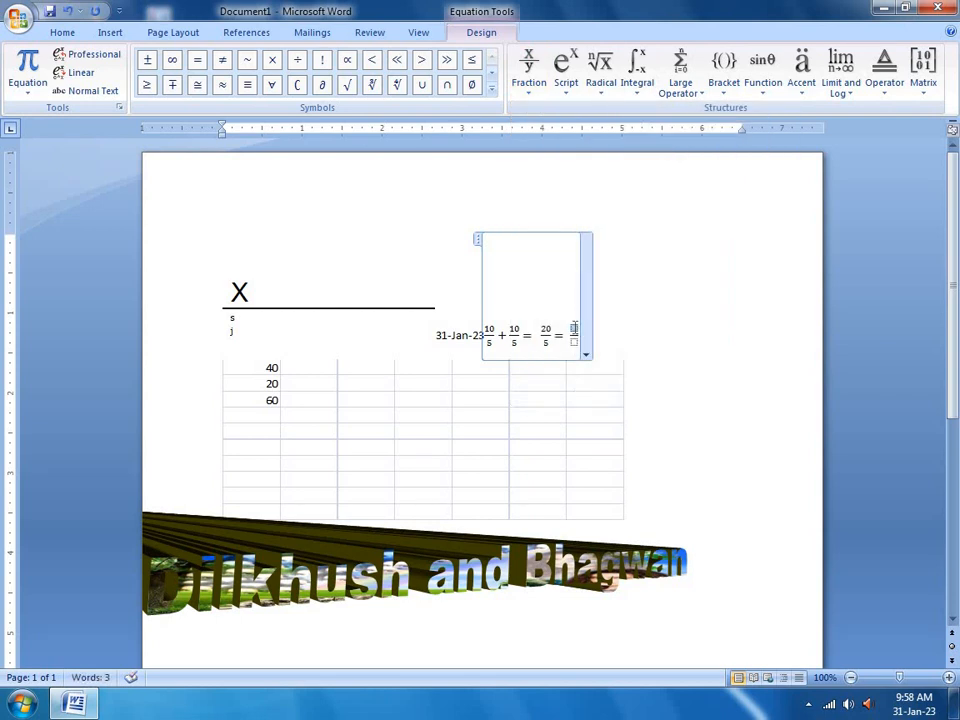
text(4)
text(1)
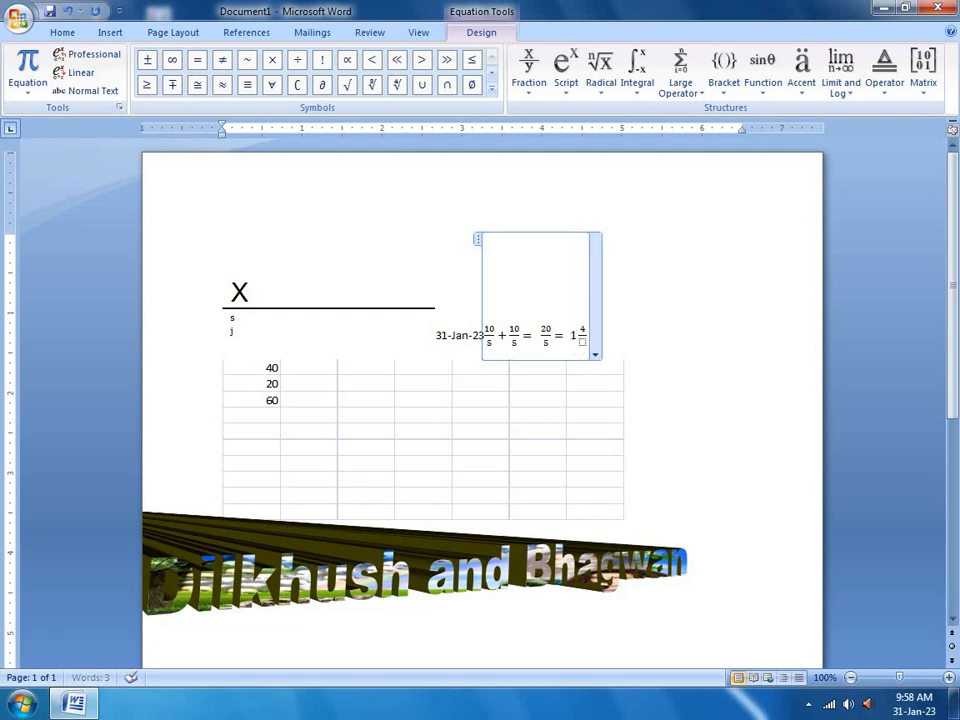
key(BackSpace)
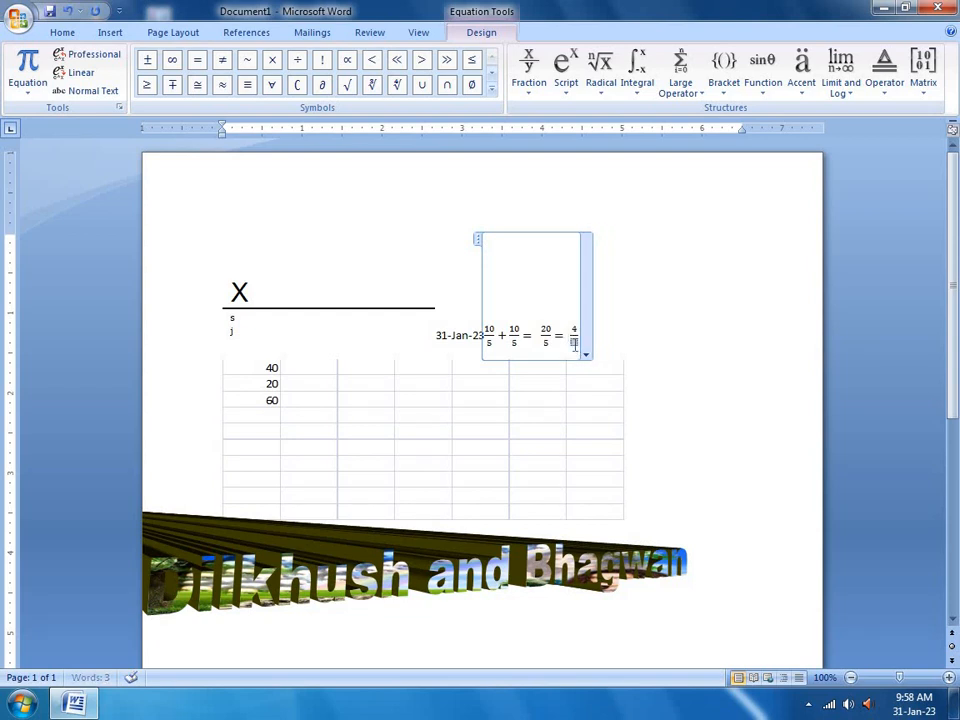
Complete the last fraction as 4/1, then delete the 31-Jan-23 date text
text(1)
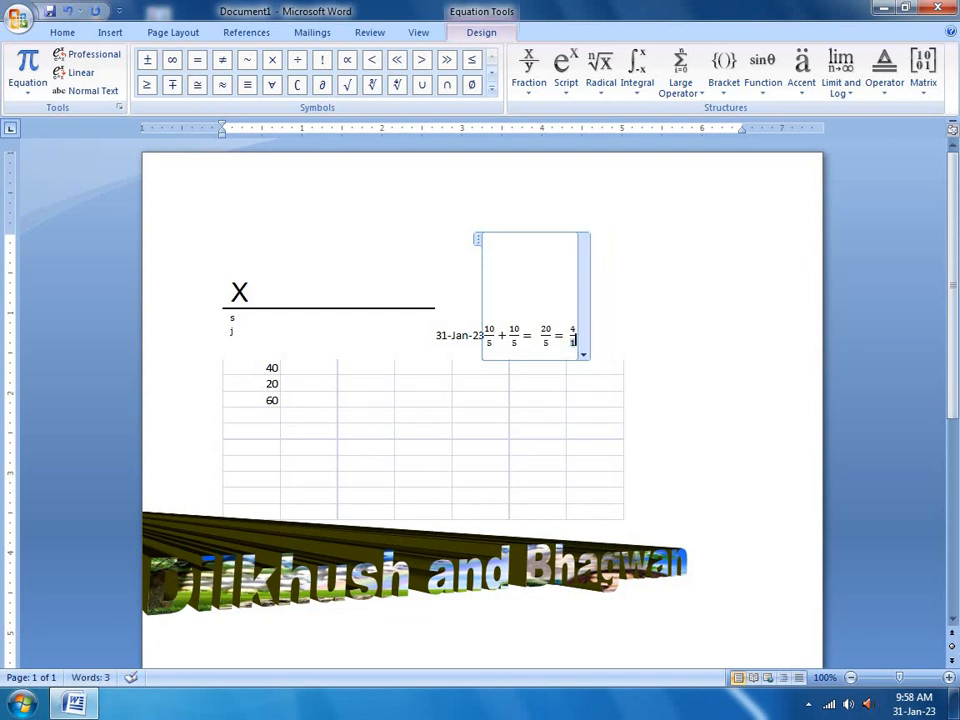
click(604, 323)
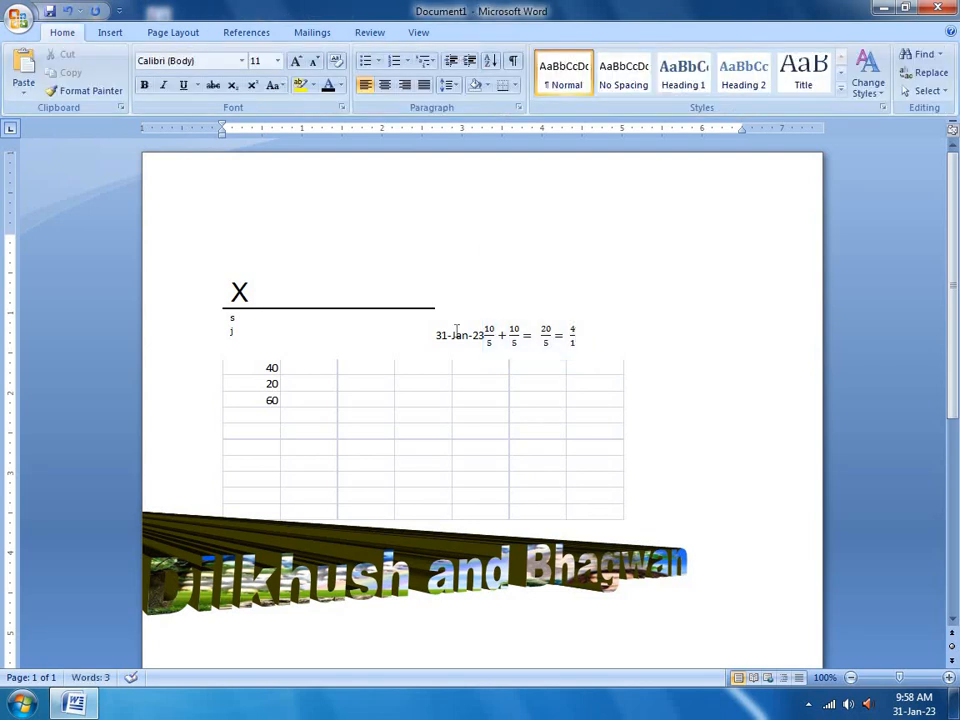
drag(483, 335, 437, 336)
key(Delete)
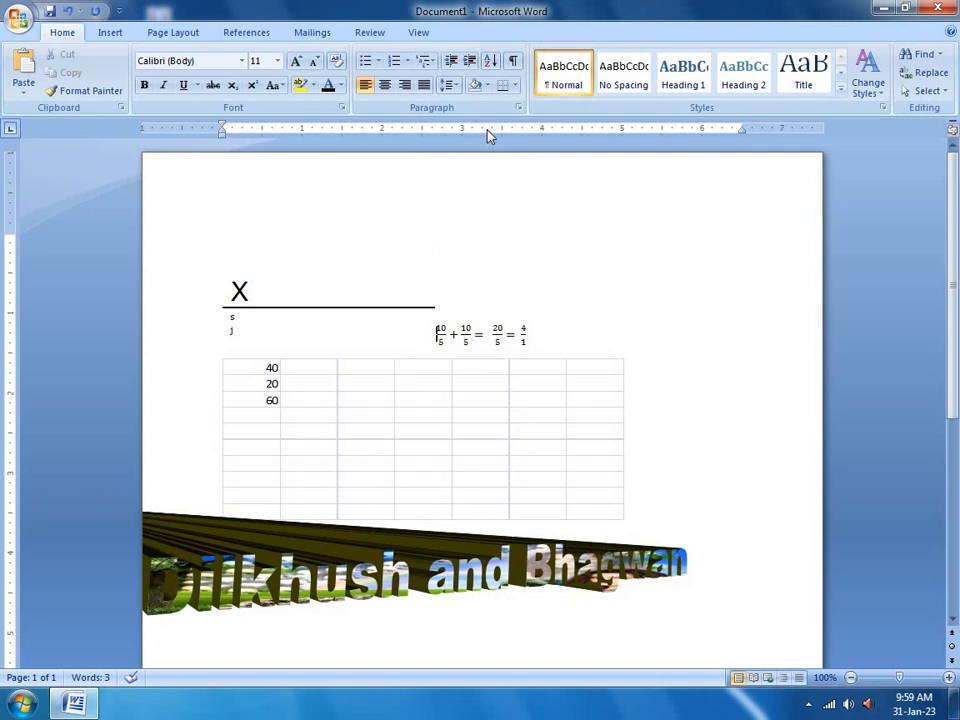
Briefly revisit the equation gallery and equation tools, then deselect the equation
click(112, 32)
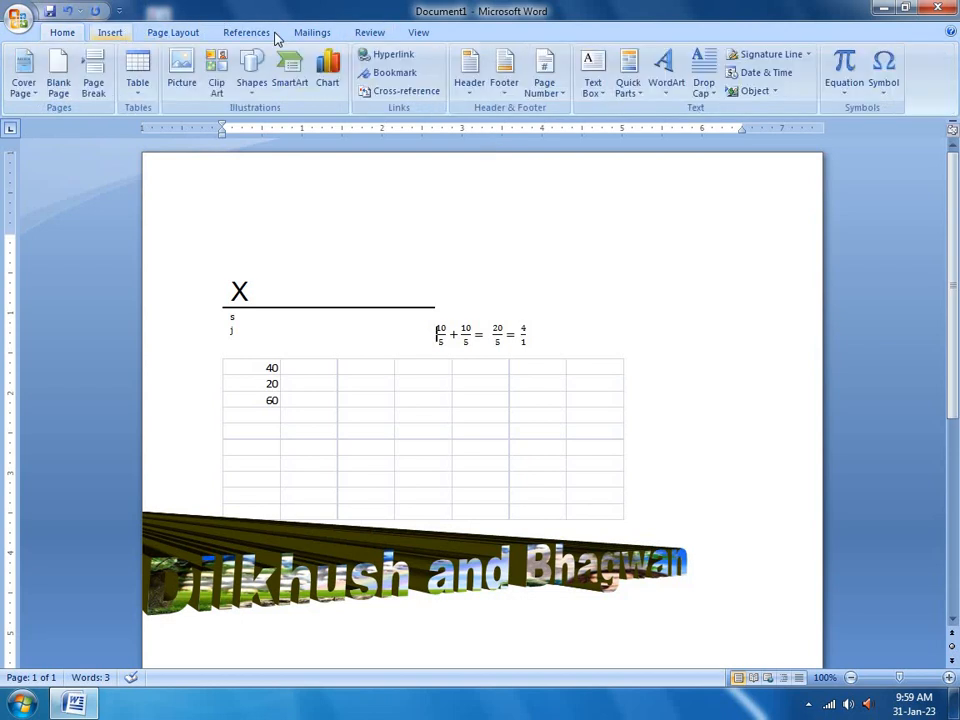
click(848, 94)
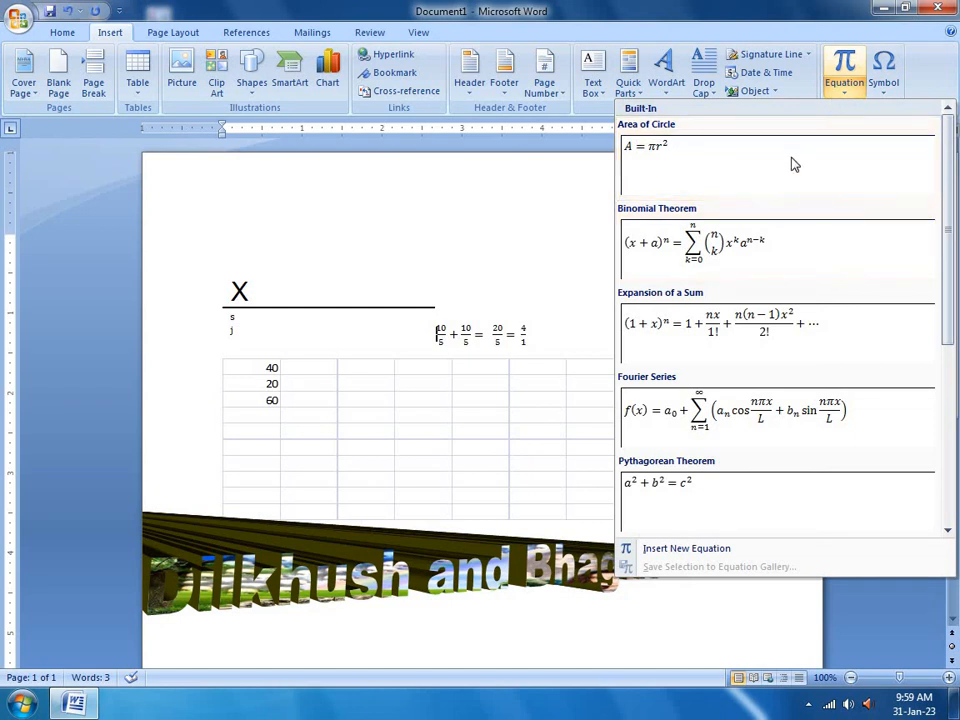
click(468, 340)
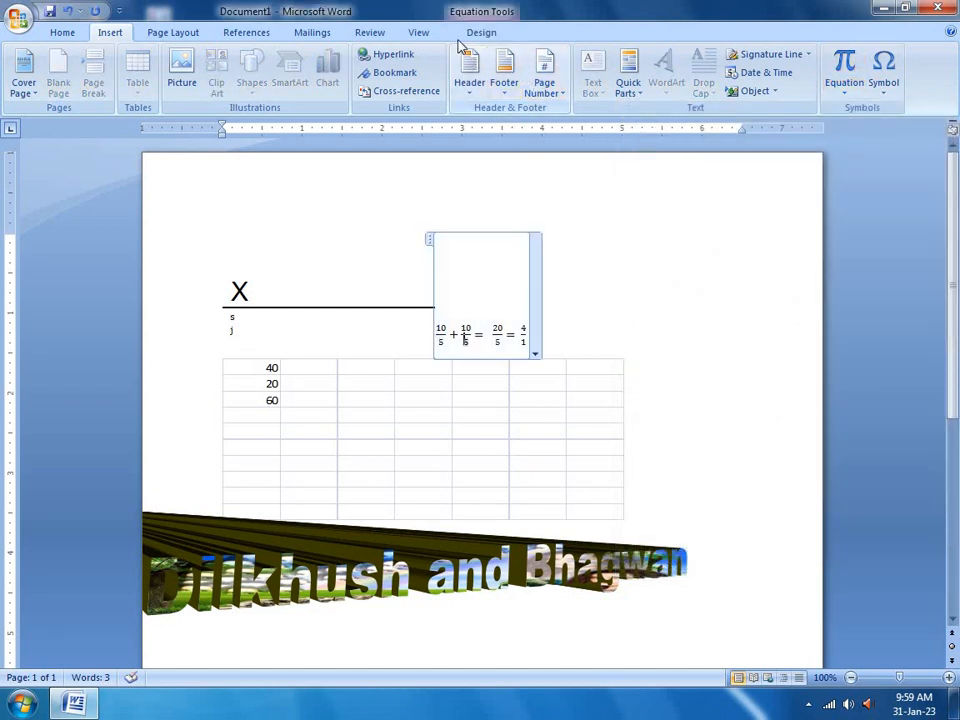
click(469, 33)
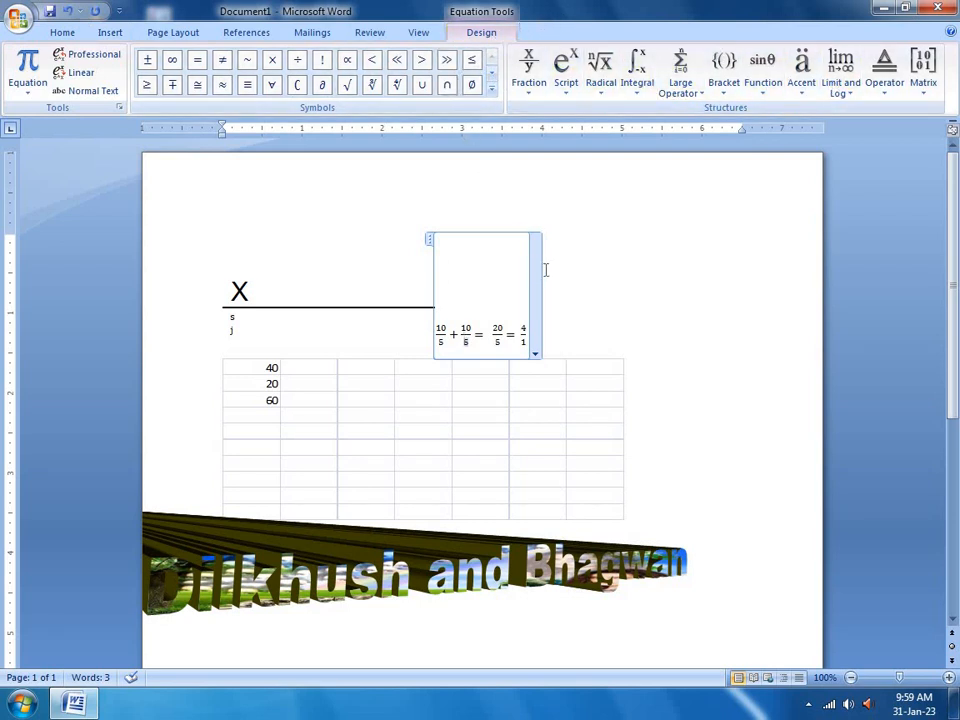
click(630, 257)
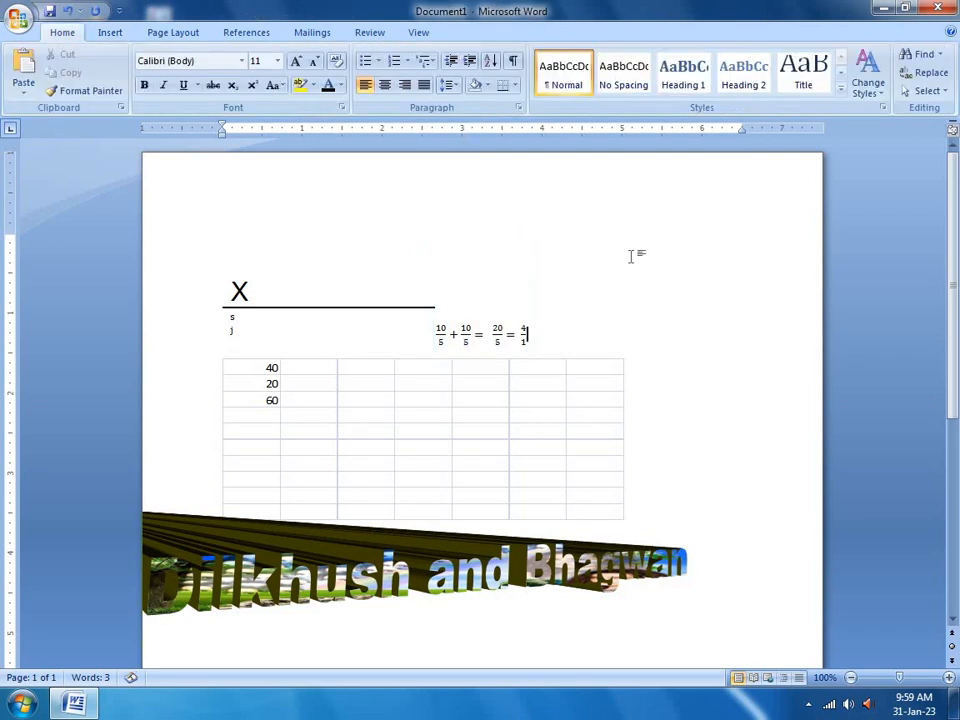
click(118, 33)
Insert a capital H from the Swis721 Th BT font through More Symbols
click(884, 92)
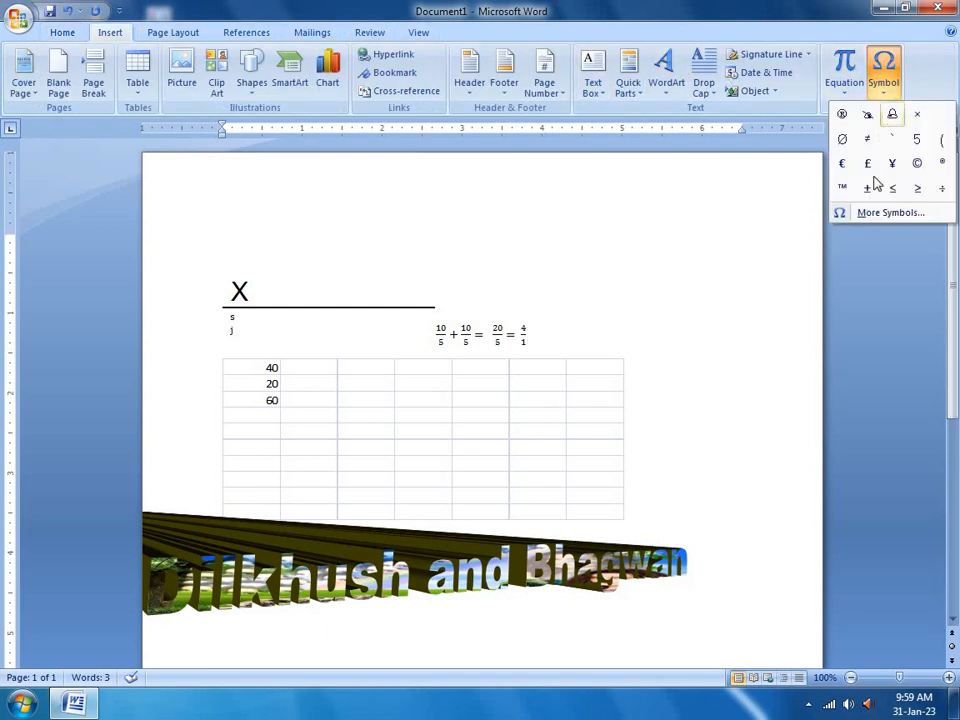
click(880, 212)
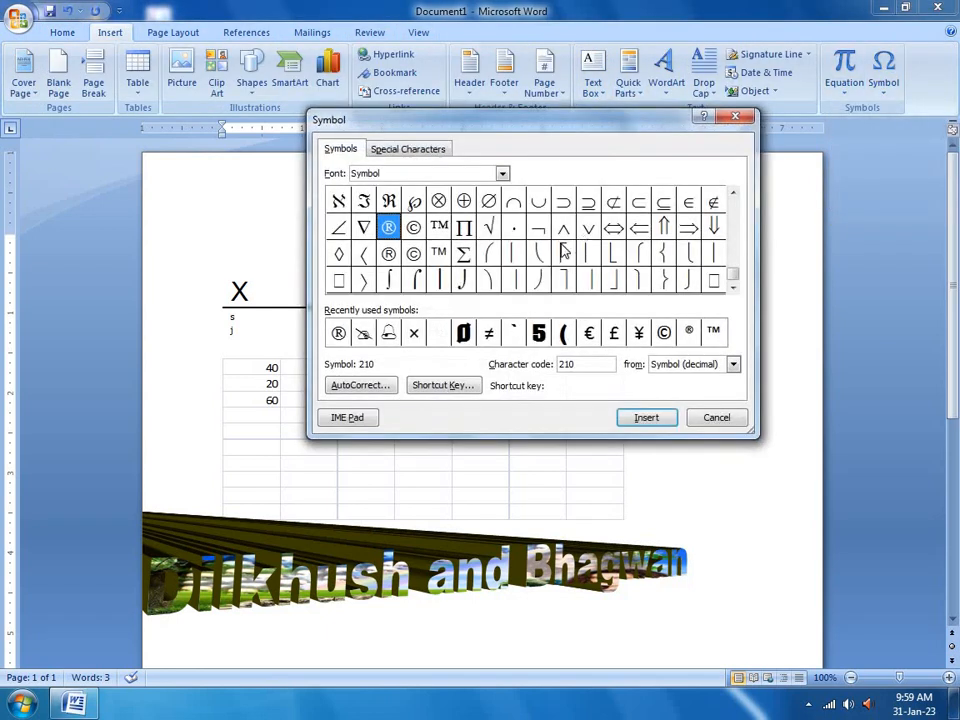
click(561, 252)
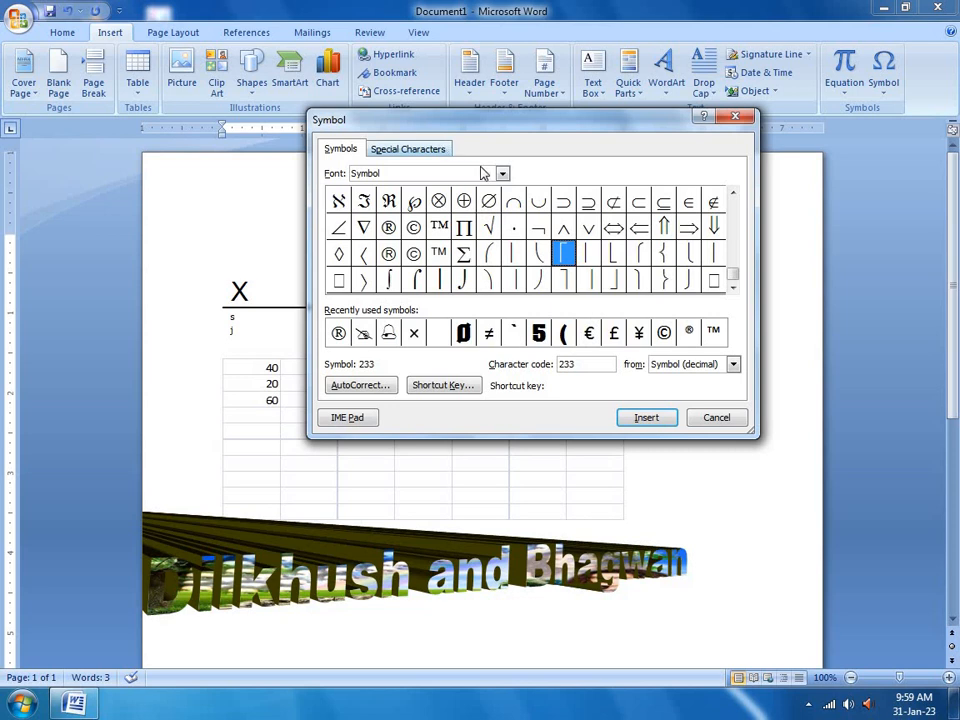
click(502, 173)
click(437, 222)
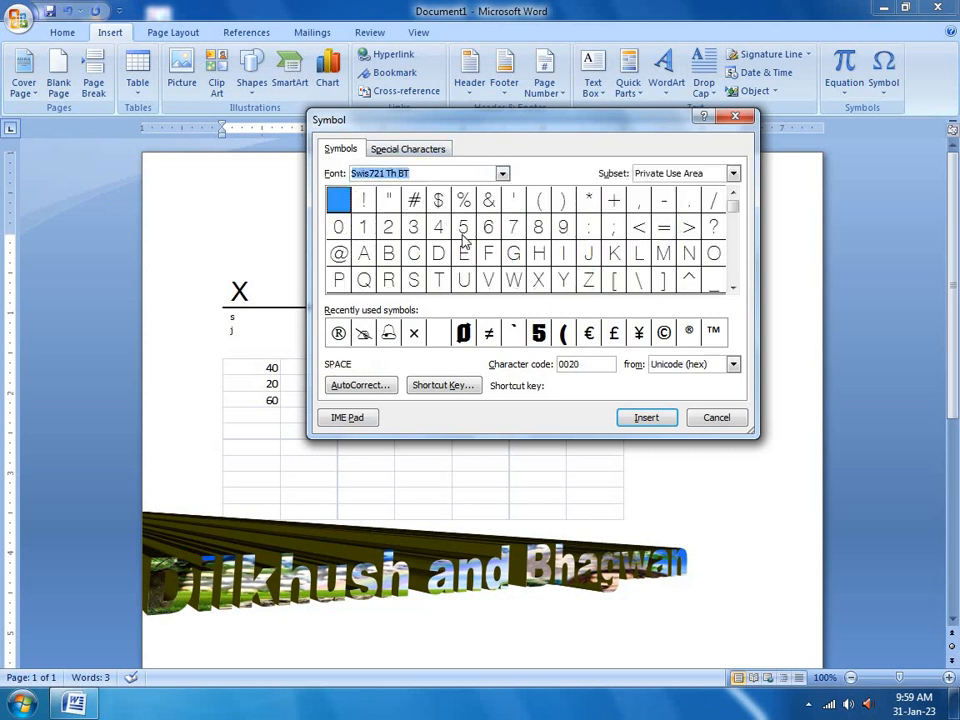
click(540, 253)
click(644, 418)
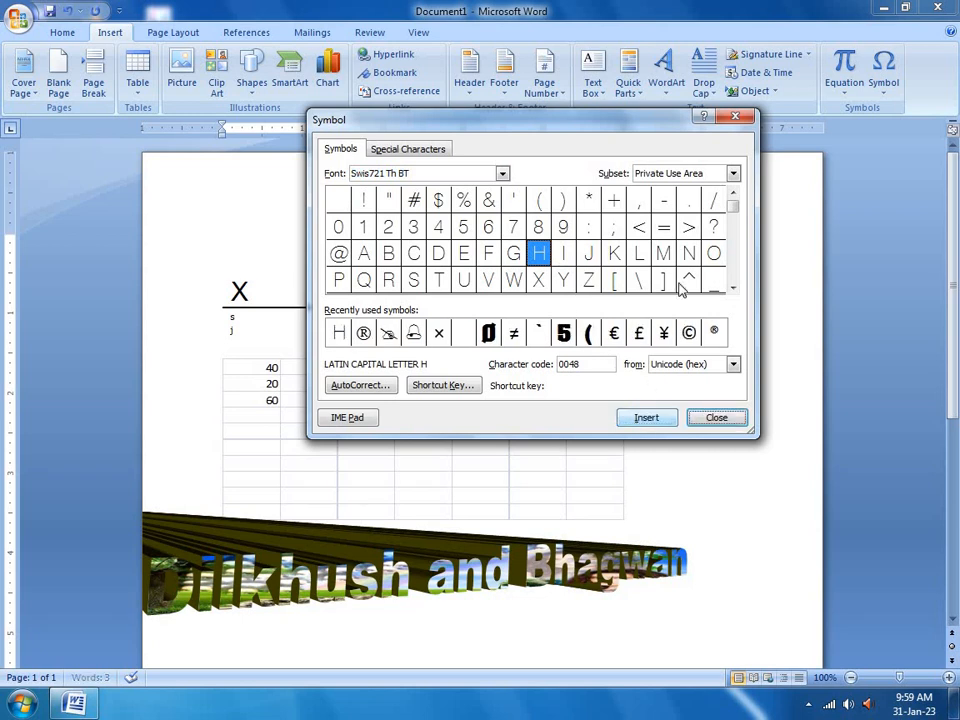
click(738, 119)
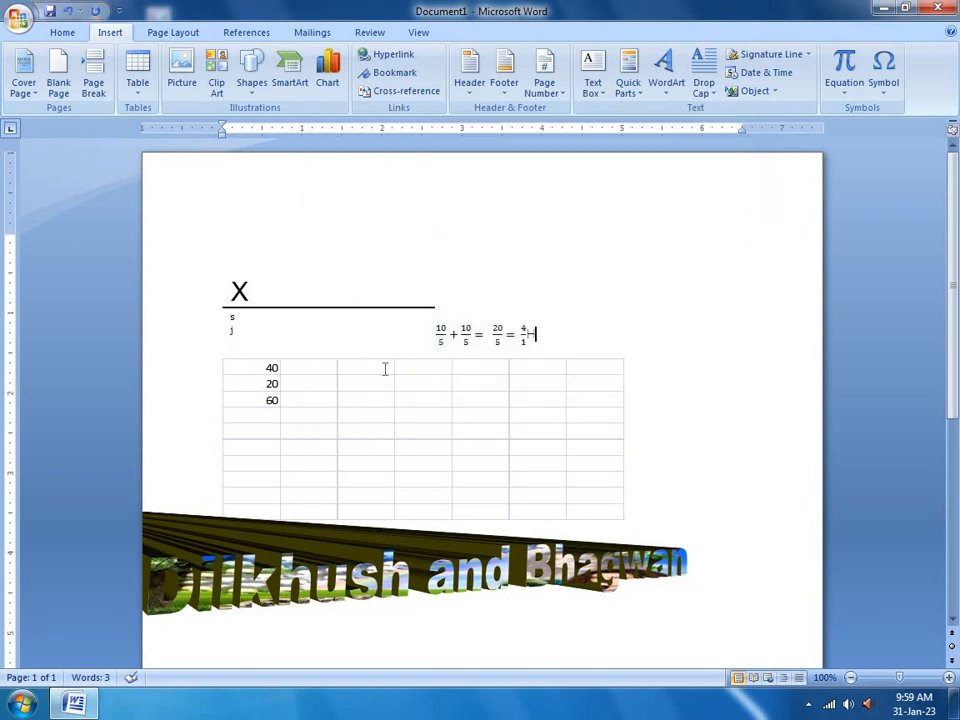